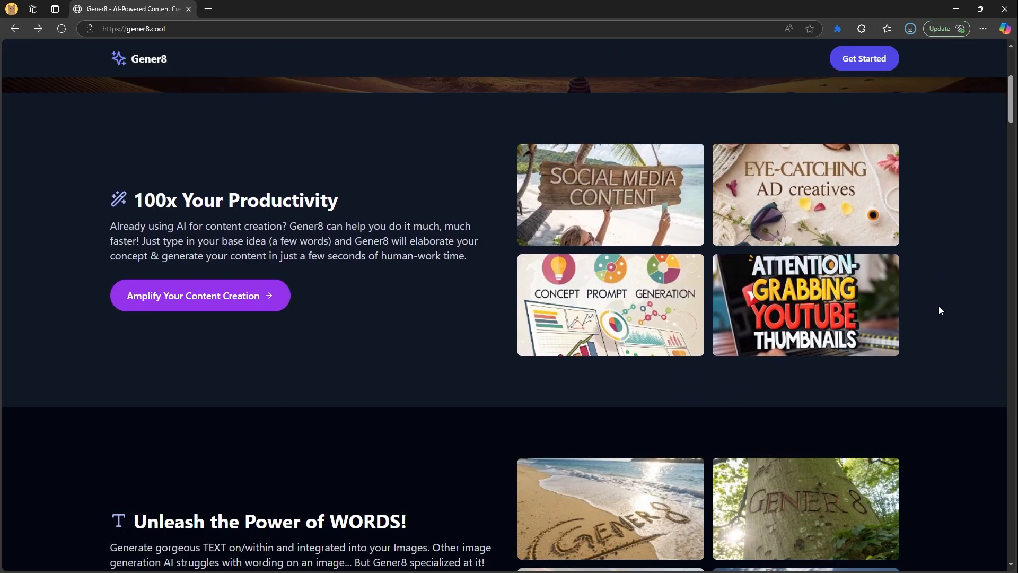
Scroll through the gener8.cool homepage's use-case showcases down to the Ad Creatives samples
scroll(937, 354, "down", 5)
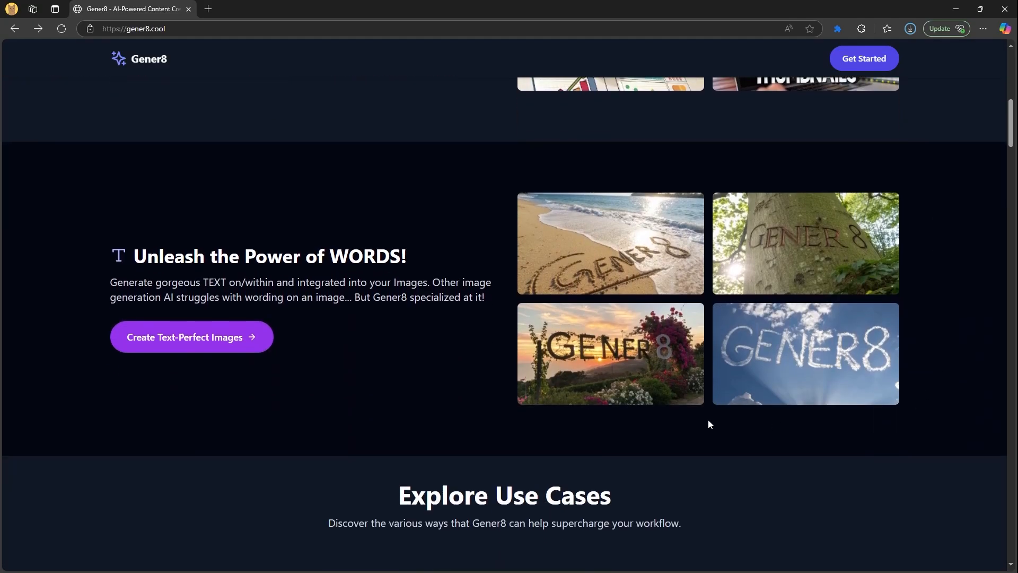
scroll(402, 339, "down", 15)
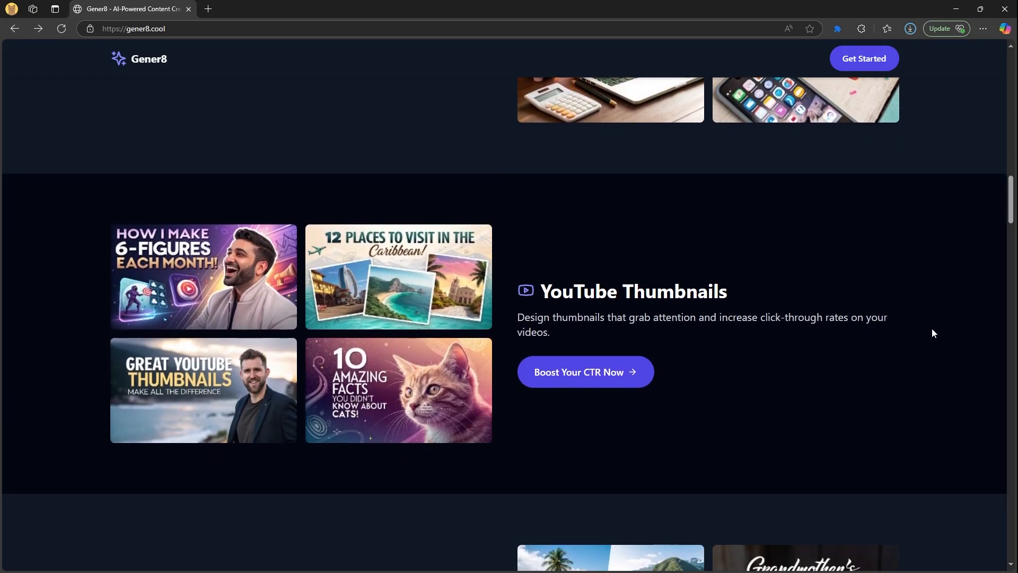
scroll(932, 330, "down", 1)
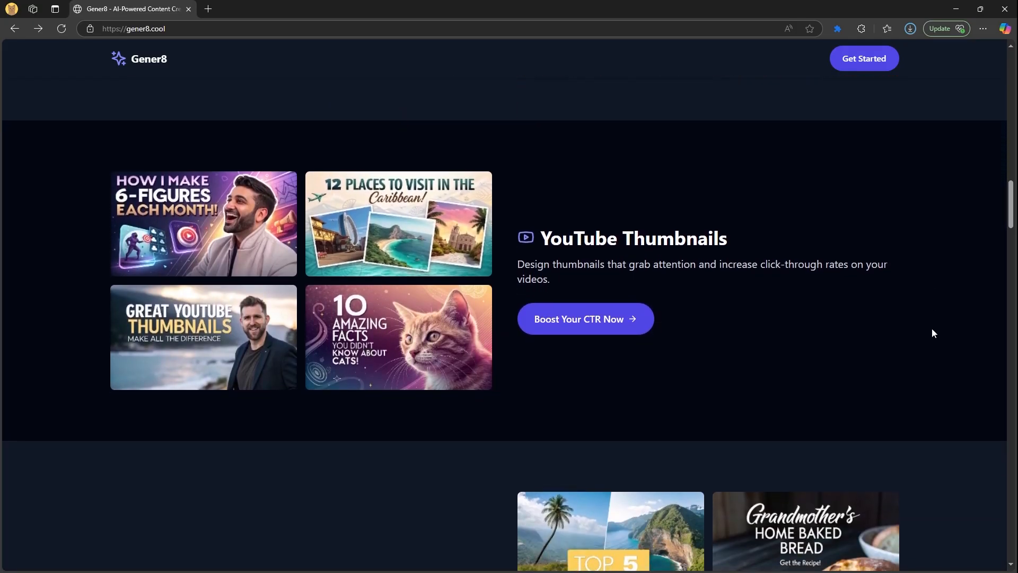
scroll(933, 331, "down", 2)
scroll(959, 350, "down", 6)
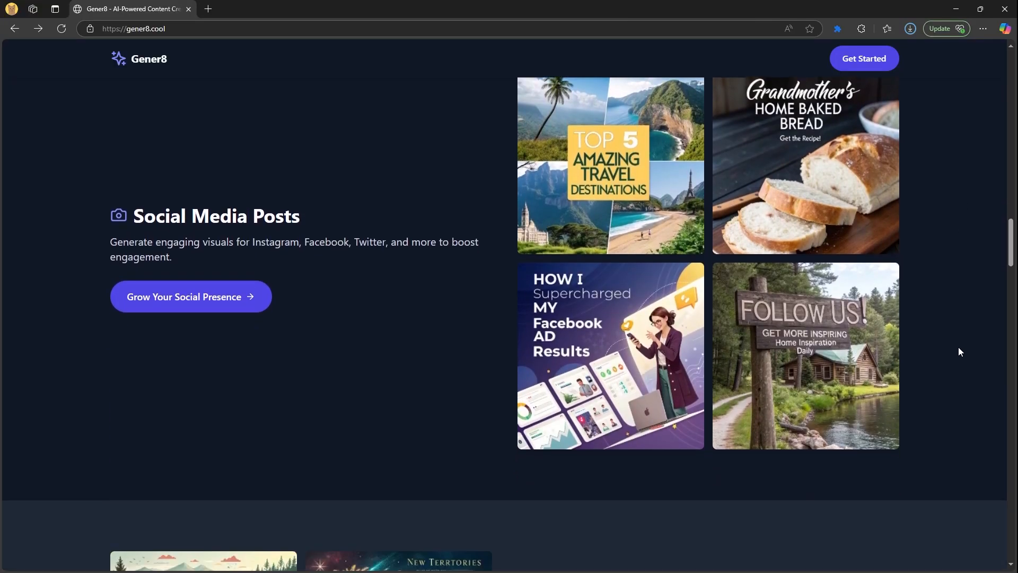
scroll(958, 346, "down", 9)
scroll(957, 350, "down", 14)
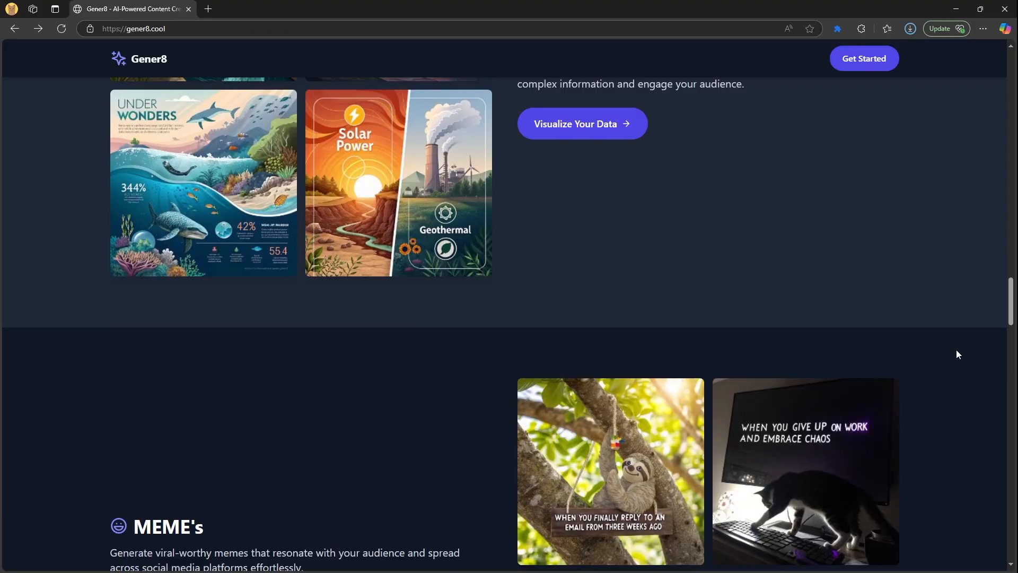
scroll(956, 349, "down", 15)
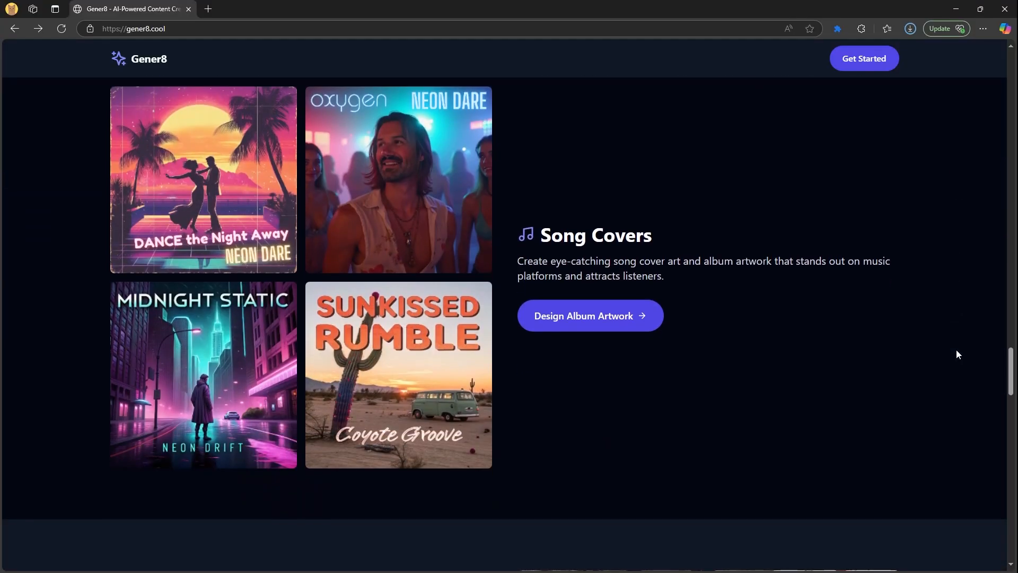
scroll(963, 404, "down", 10)
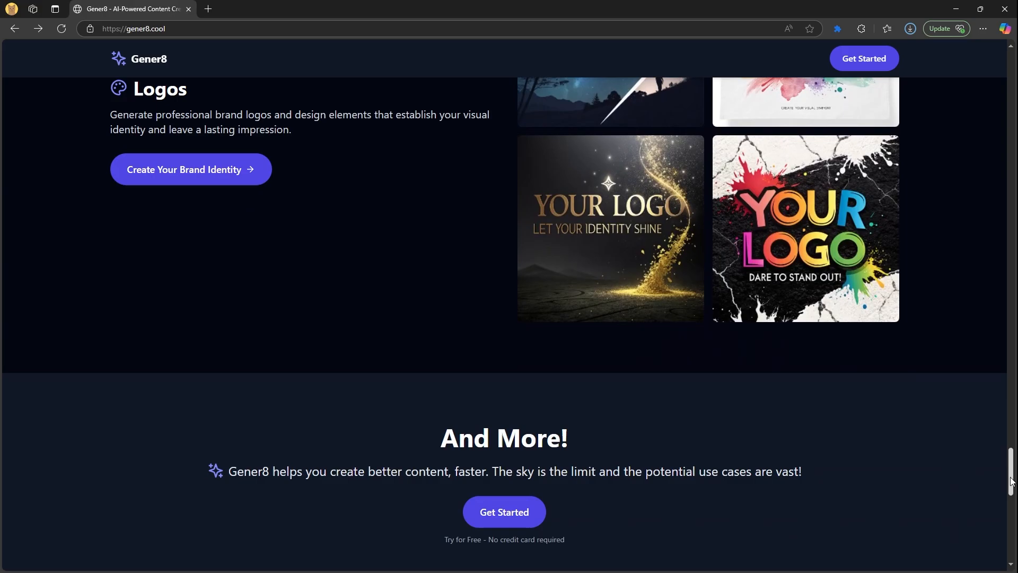
left_click_drag(1011, 482, 1010, 176)
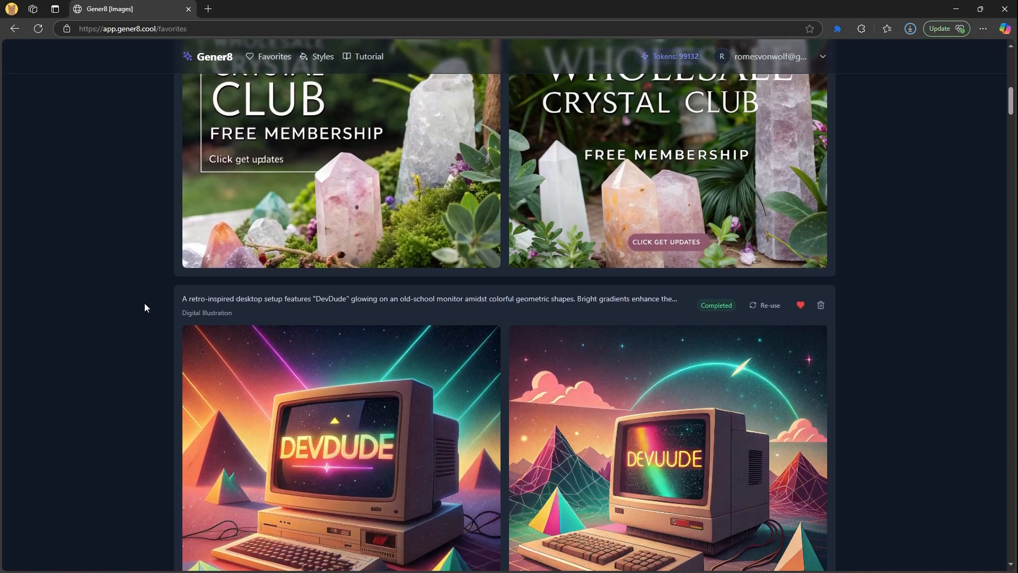
Scroll past the favorited Crystal Healing and Wholesale Crystal Club ads, then return to gener8.cool
scroll(144, 304, "down", 9)
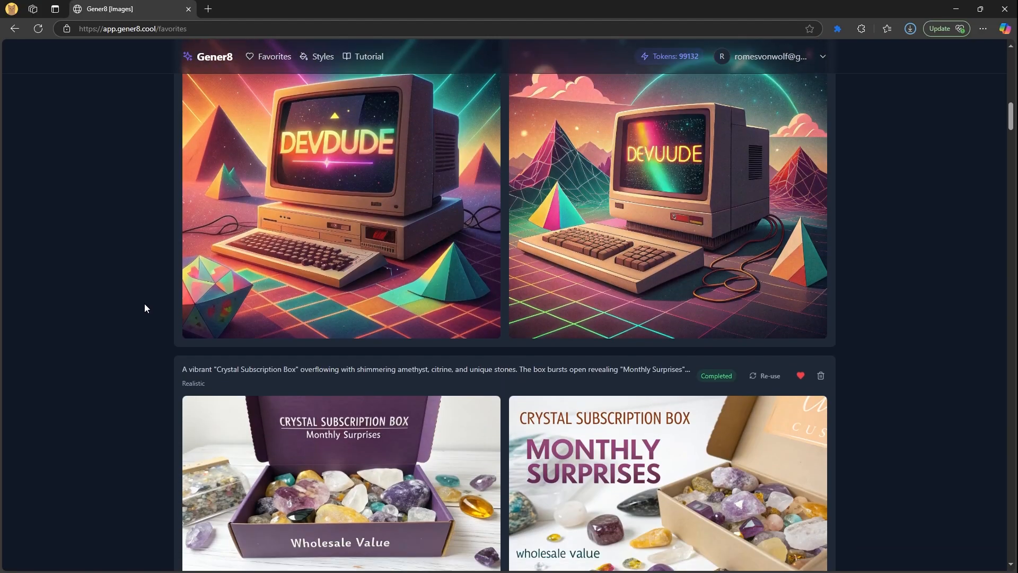
scroll(145, 304, "down", 2)
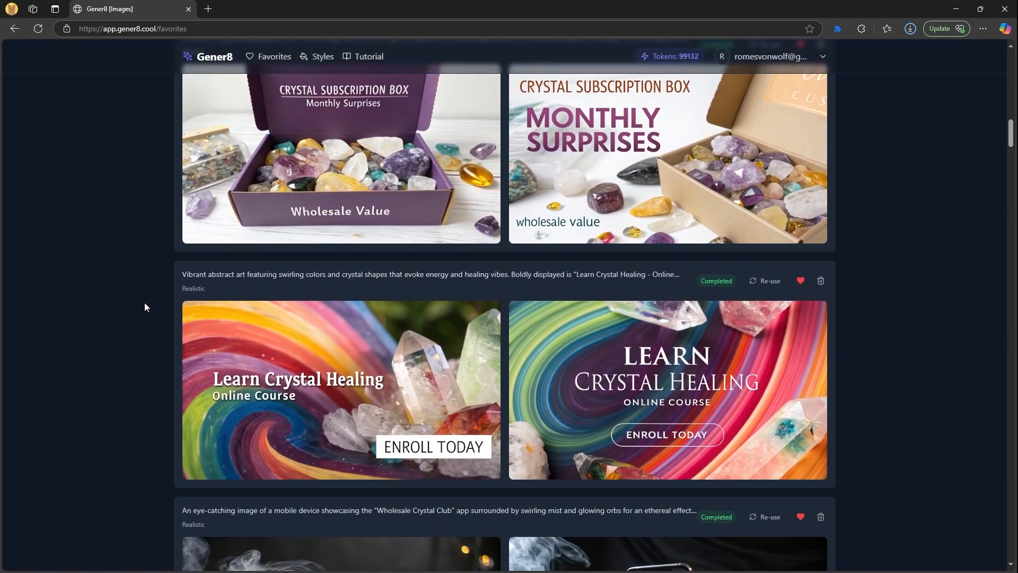
scroll(145, 307, "down", 8)
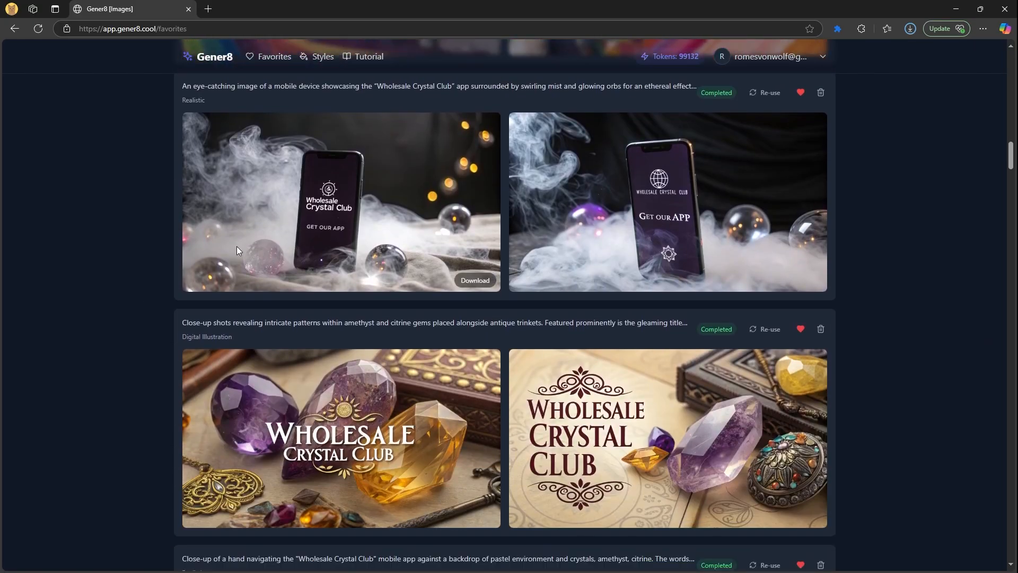
scroll(96, 335, "down", 6)
scroll(97, 334, "down", 7)
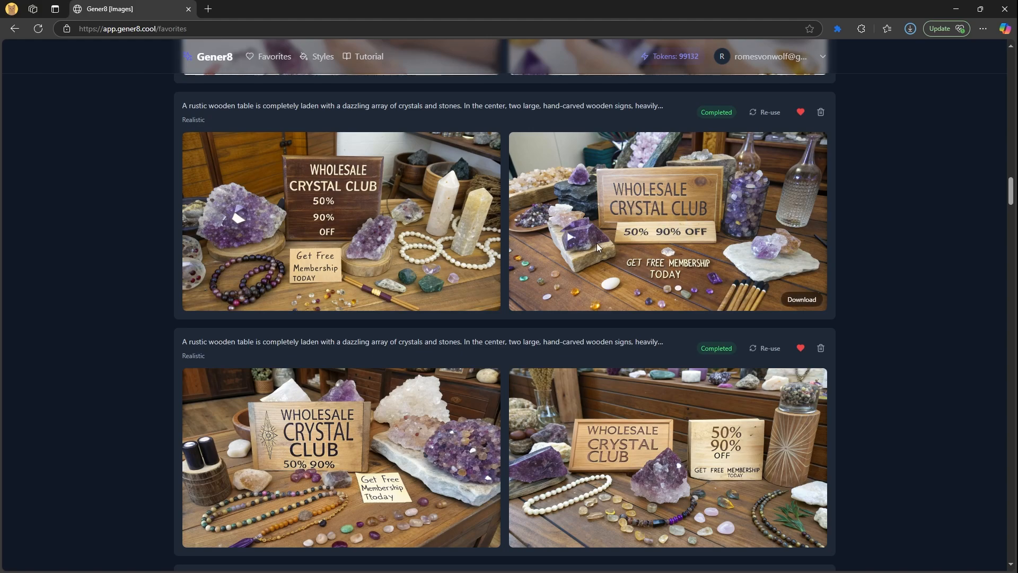
scroll(166, 291, "down", 3)
key("alt+Left")
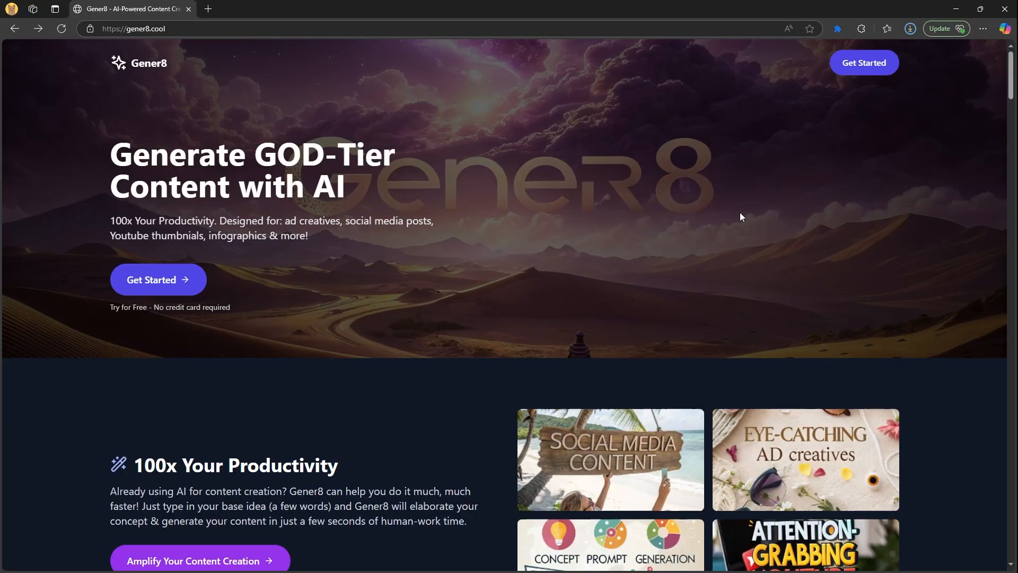
Load the Gener8 Images dashboard through Get Started, after one brief return to the homepage
left_click(856, 66)
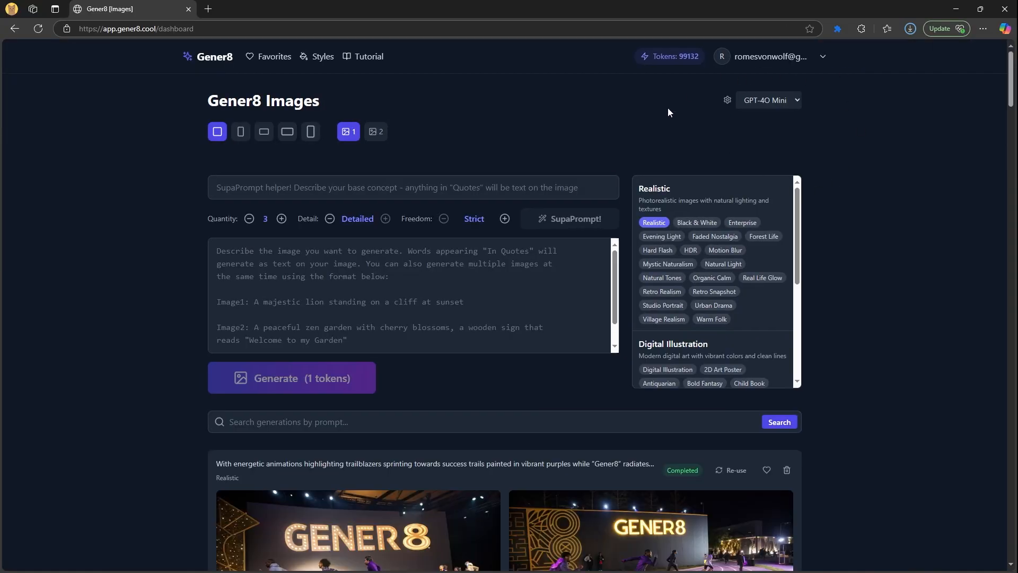
left_click(11, 29)
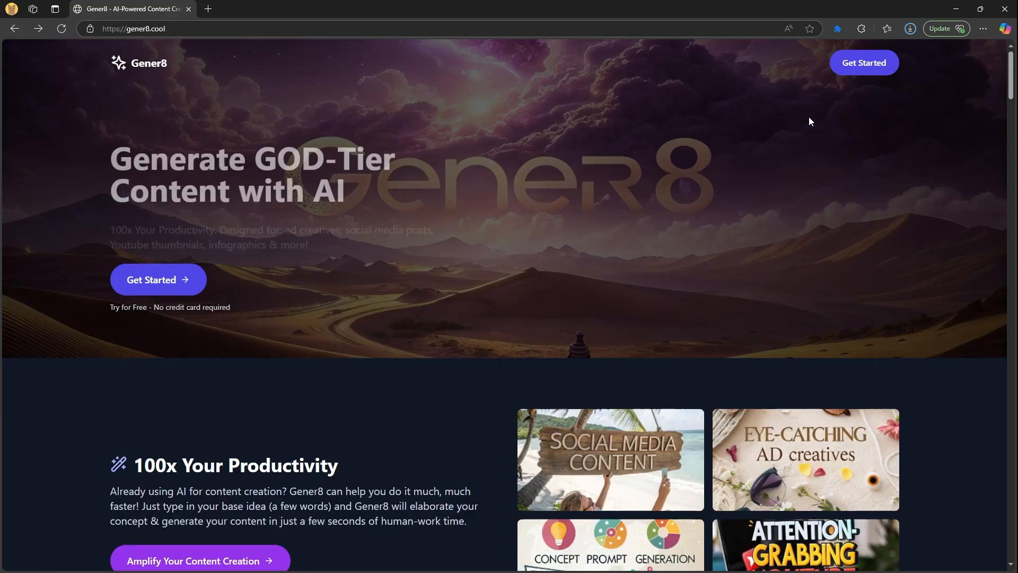
left_click(850, 67)
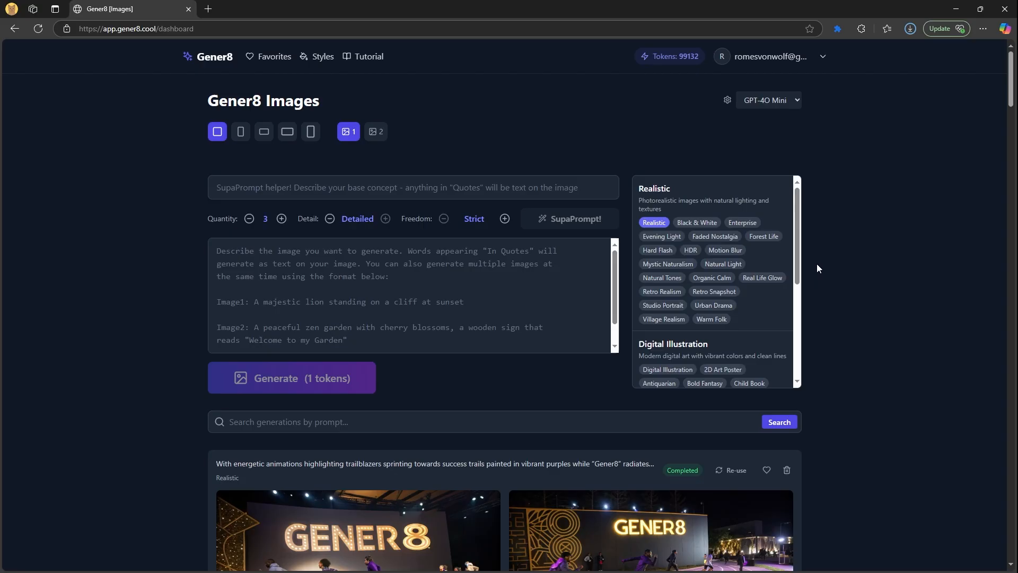
Generate a Realistic image from the prompt 'Cat'
left_click(253, 255)
type("Cant")
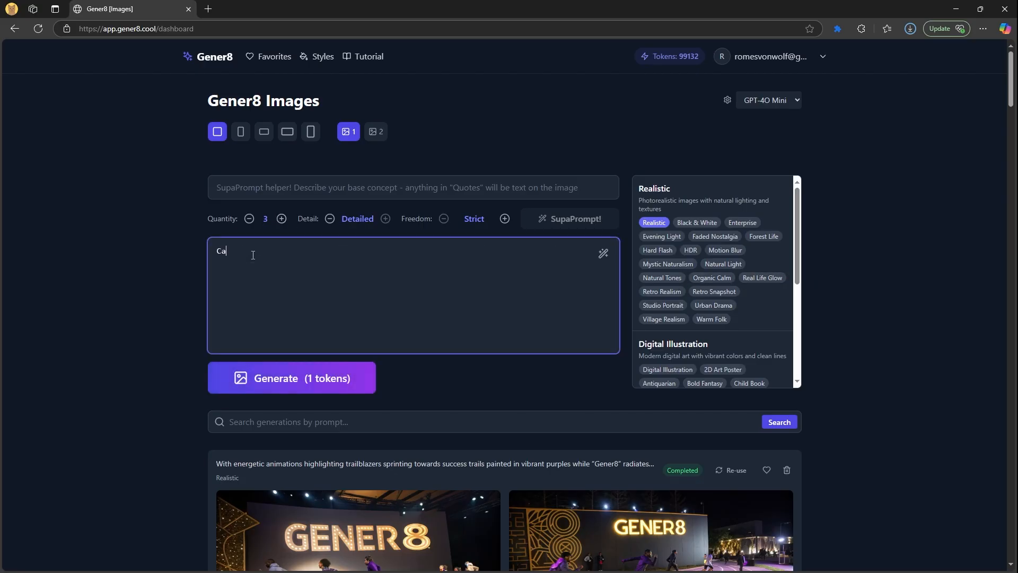
key("BackSpace")
key("BackSpace")
type("t")
left_click(283, 377)
Scroll through the style chips list while the cat image generates
scroll(125, 342, "down", 1)
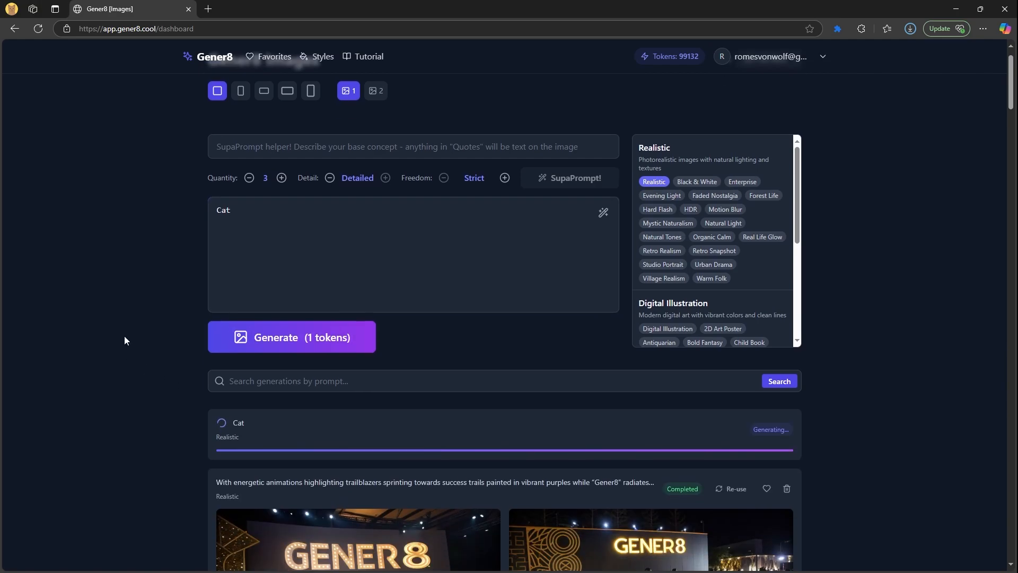
scroll(184, 342, "up", 1)
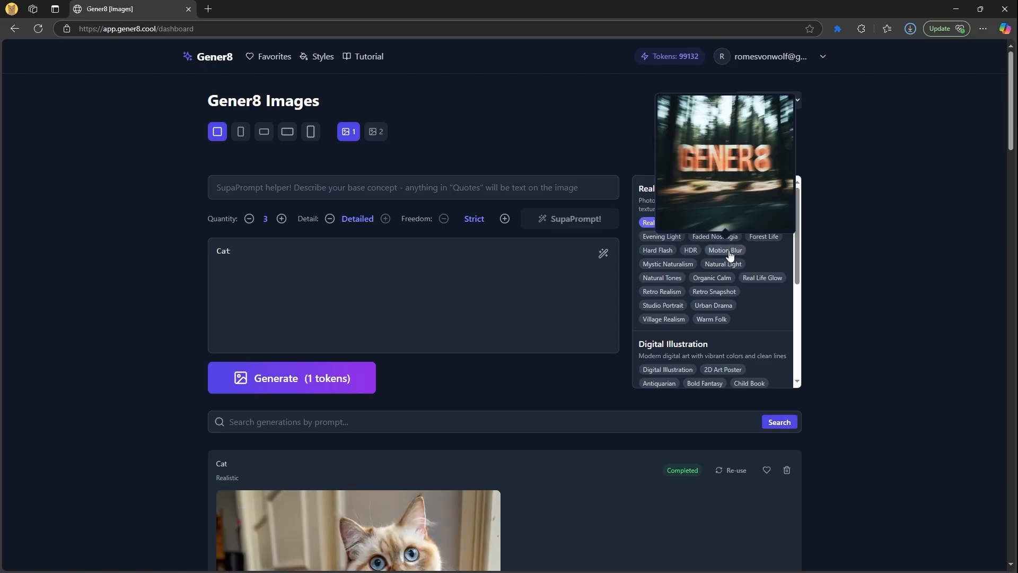
scroll(686, 284, "down", 2)
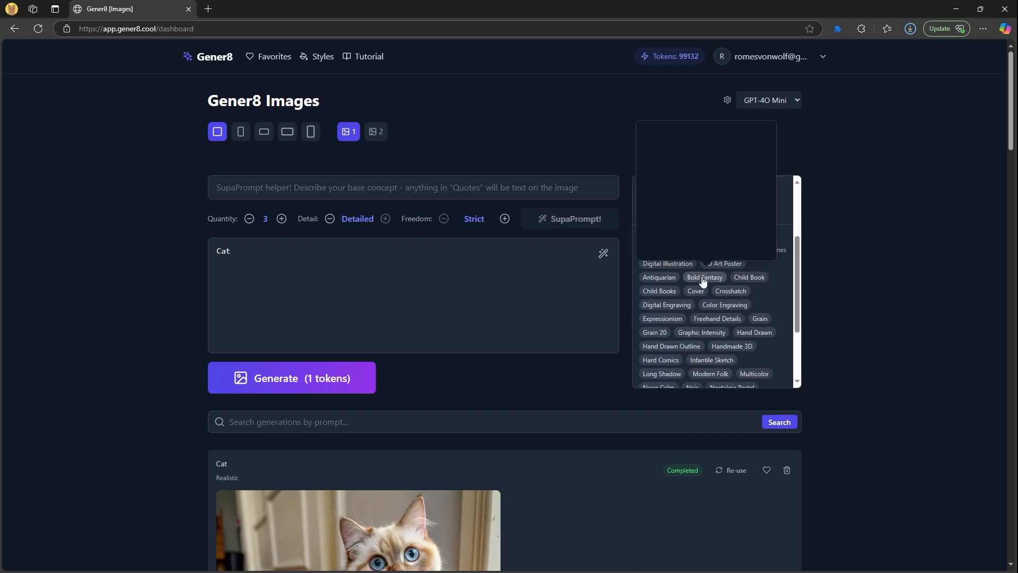
scroll(697, 292, "up", 2)
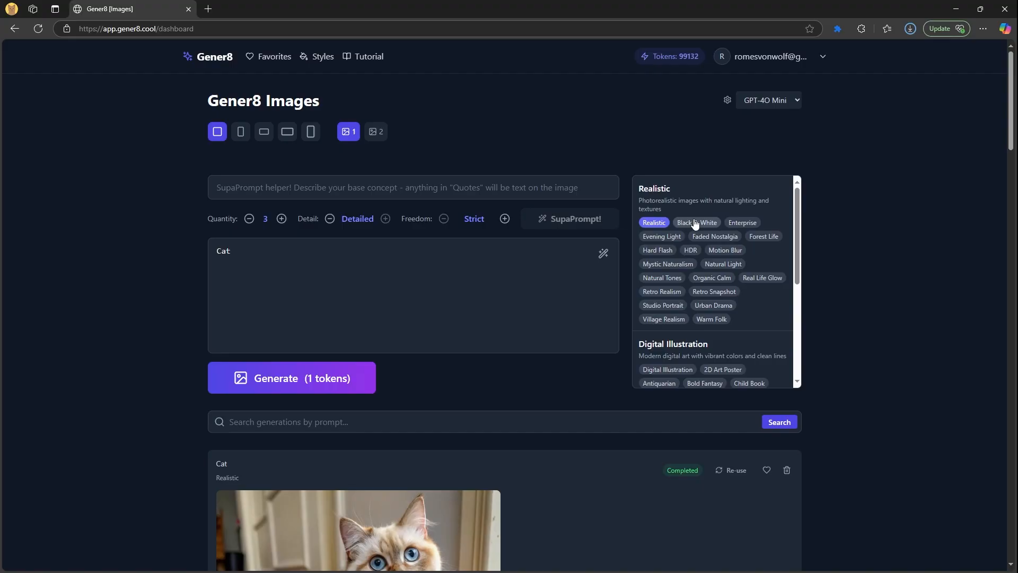
scroll(737, 299, "down", 5)
scroll(770, 324, "up", 5)
scroll(769, 321, "down", 8)
scroll(623, 444, "up", 4)
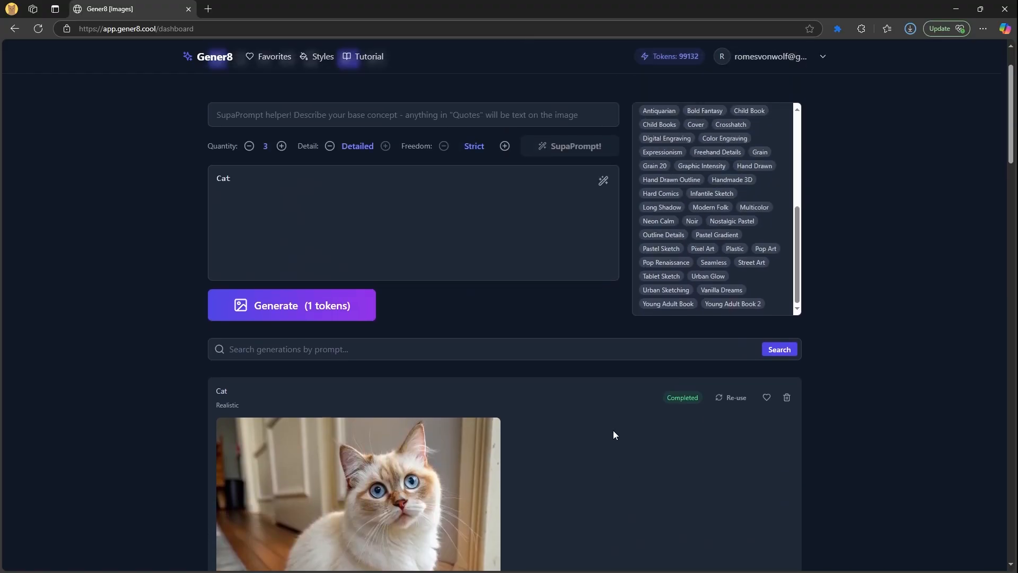
scroll(614, 434, "up", 2)
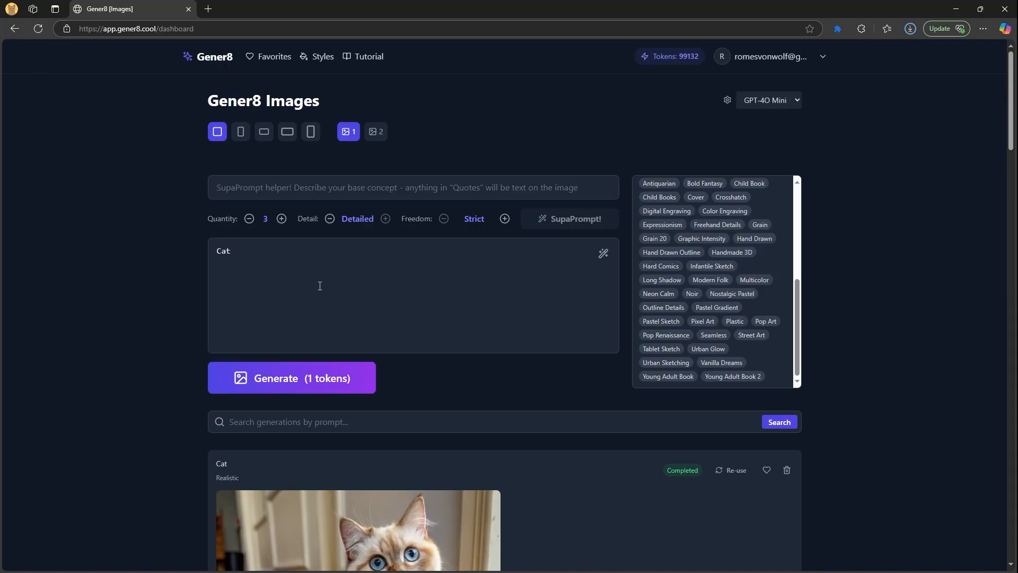
scroll(147, 377, "down", 5)
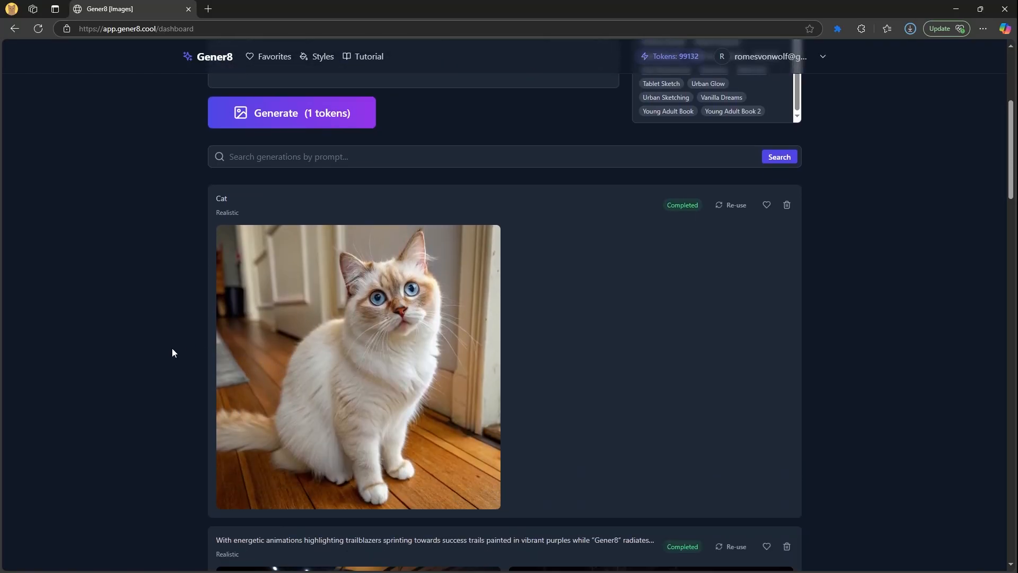
scroll(171, 349, "up", 5)
Replace the prompt with 'Cat saying "Hello" a word bubble above his head'
left_click(242, 264)
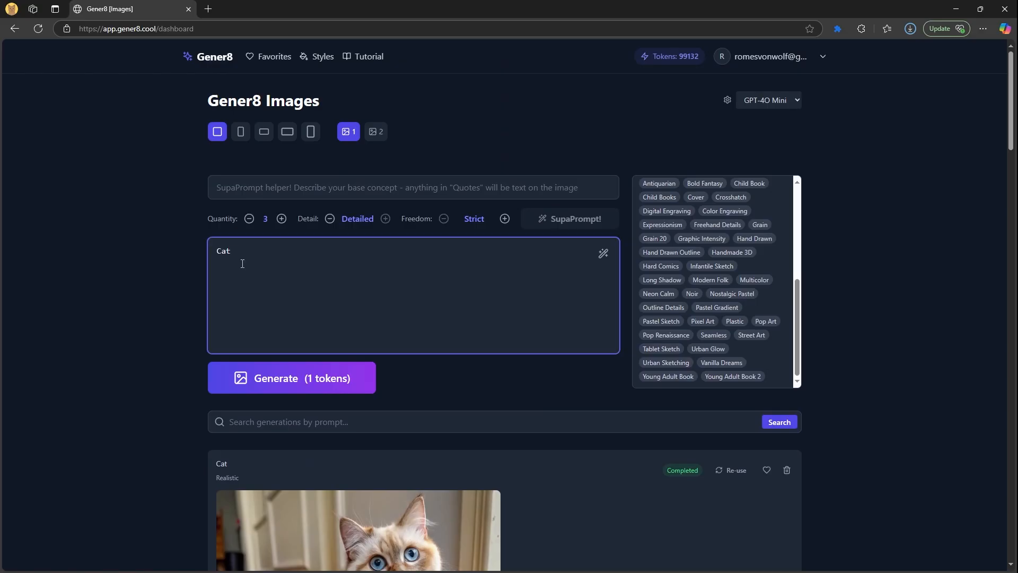
key("ctrl+a")
type("Cat s")
key("BackSpace")
type("sayiing")
key("BackSpace")
key("BackSpace")
key("BackSpace")
key("BackSpace")
type("ing \"Hello\" a word bubble above hishead")
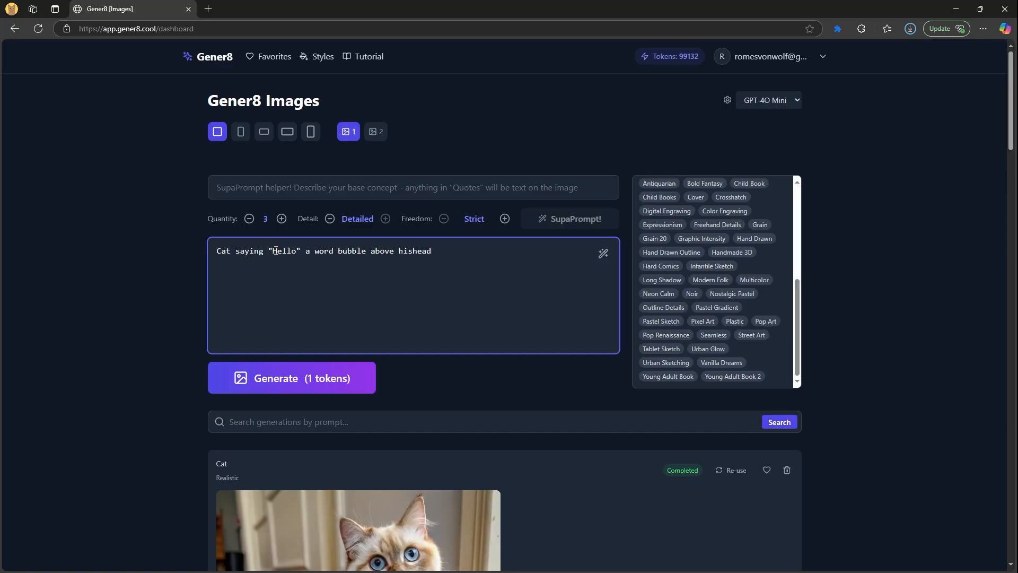
Check the quoted "Hello" wording in the prompt and generate the image
double_click(276, 251)
left_click_drag(268, 251, 300, 249)
left_click_drag(304, 251, 269, 251)
left_click(411, 251)
left_click(303, 382)
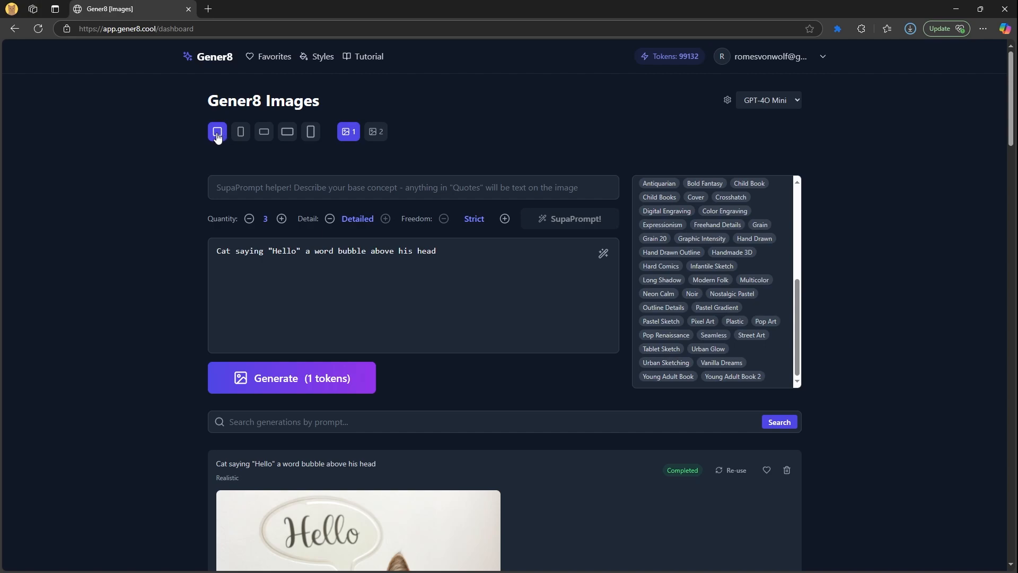
left_click(236, 136)
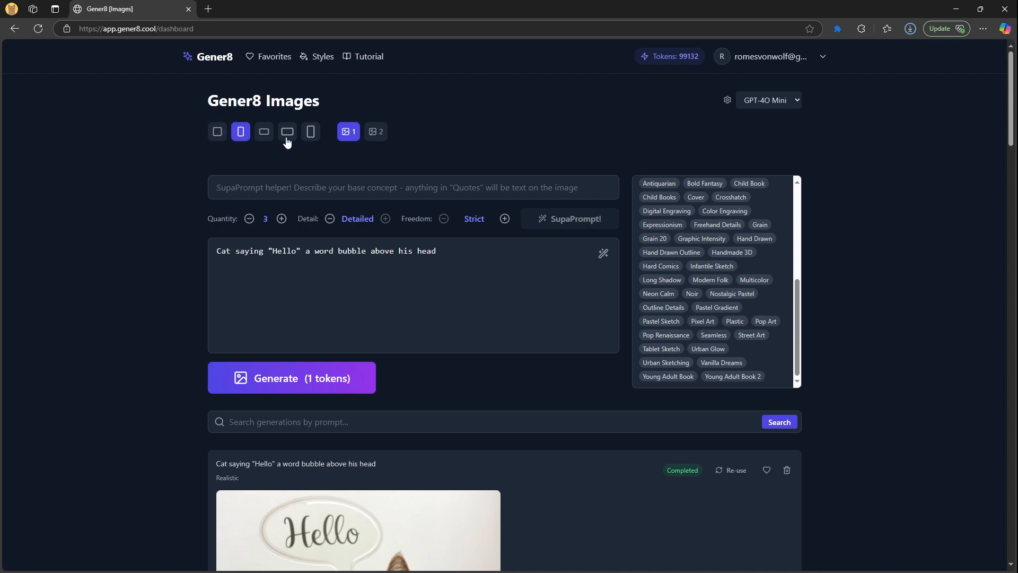
left_click(287, 139)
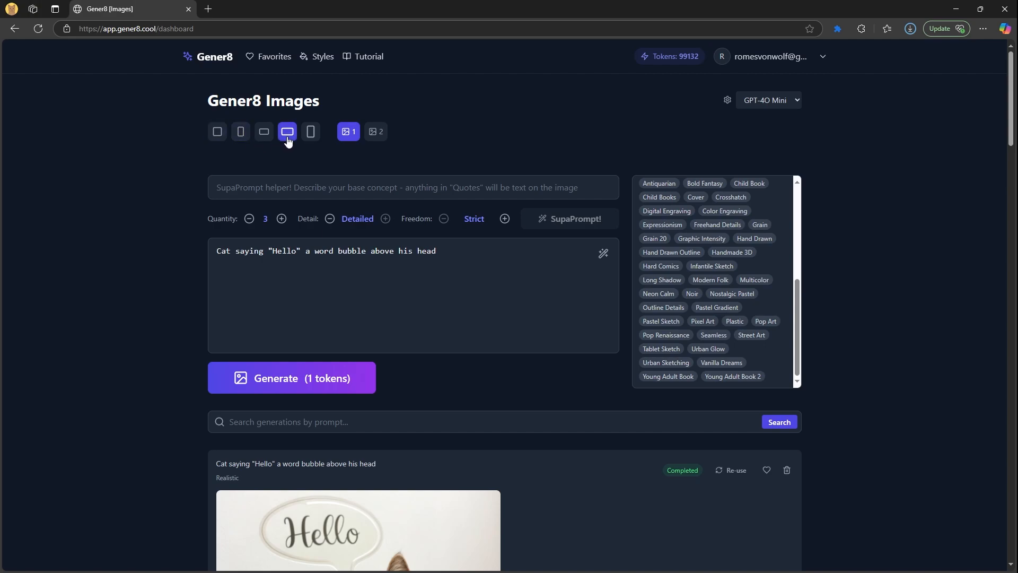
left_click(309, 136)
left_click(264, 132)
left_click(217, 131)
left_click(376, 132)
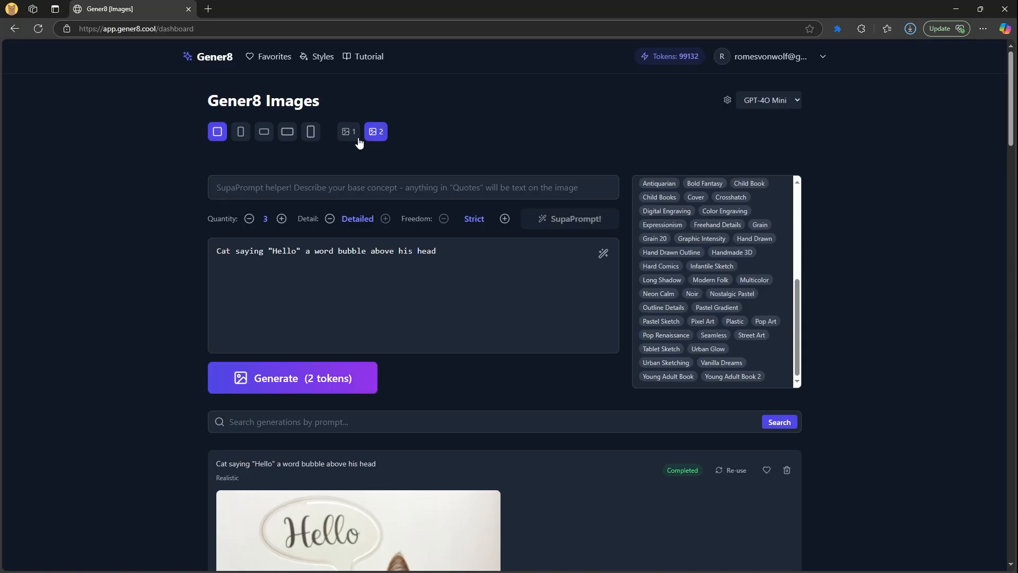
left_click(350, 132)
left_click_drag(301, 251, 175, 247)
scroll(147, 244, "down", 5)
scroll(106, 339, "up", 2)
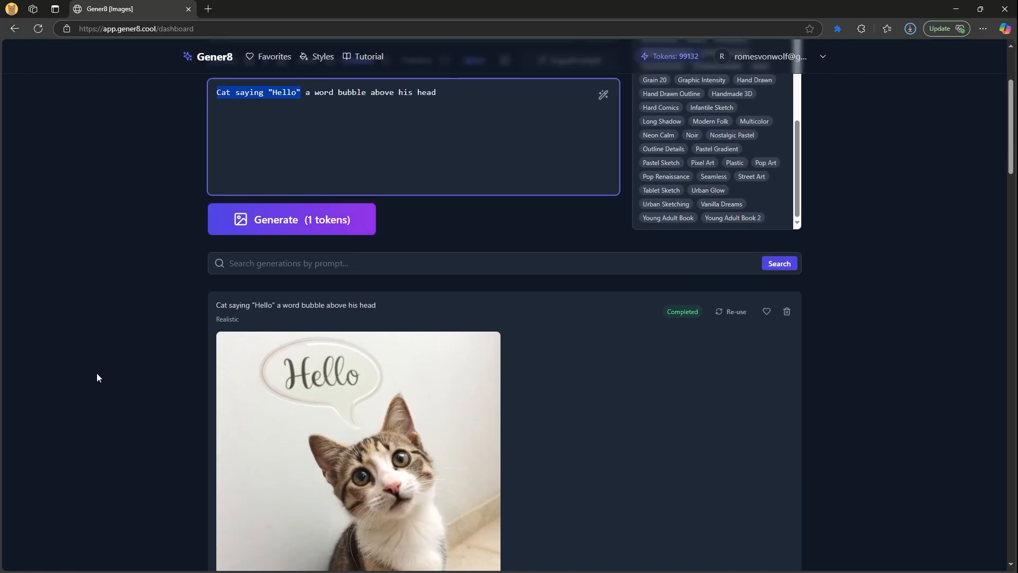
scroll(377, 386, "down", 3)
scroll(356, 380, "up", 5)
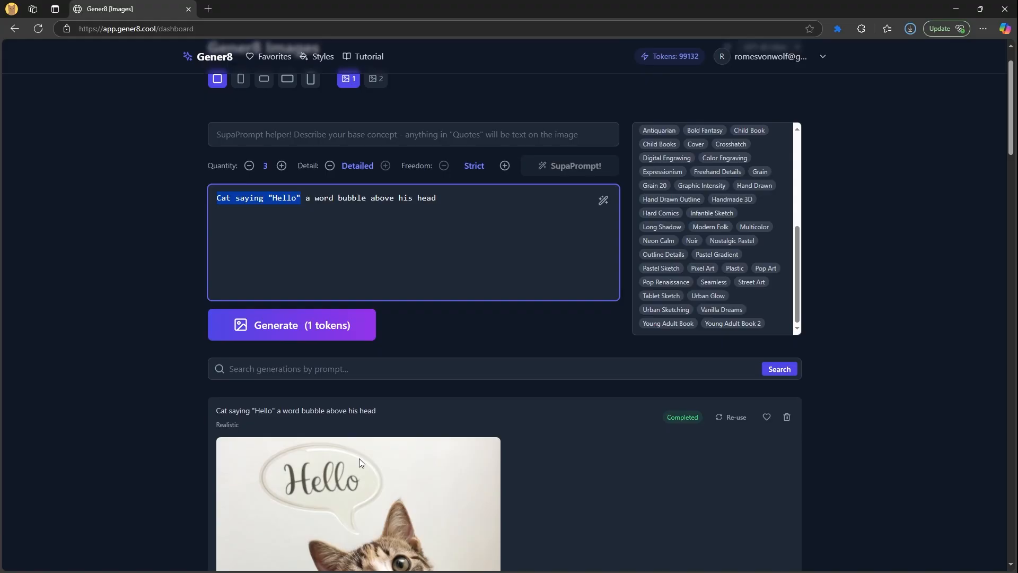
scroll(323, 482, "up", 1)
left_click(276, 188)
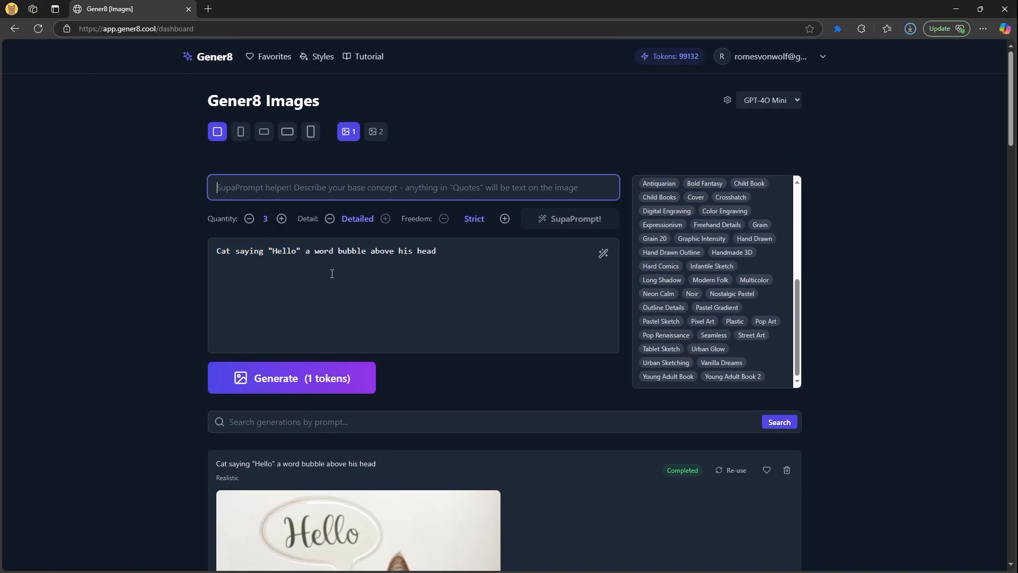
scroll(298, 438, "down", 4)
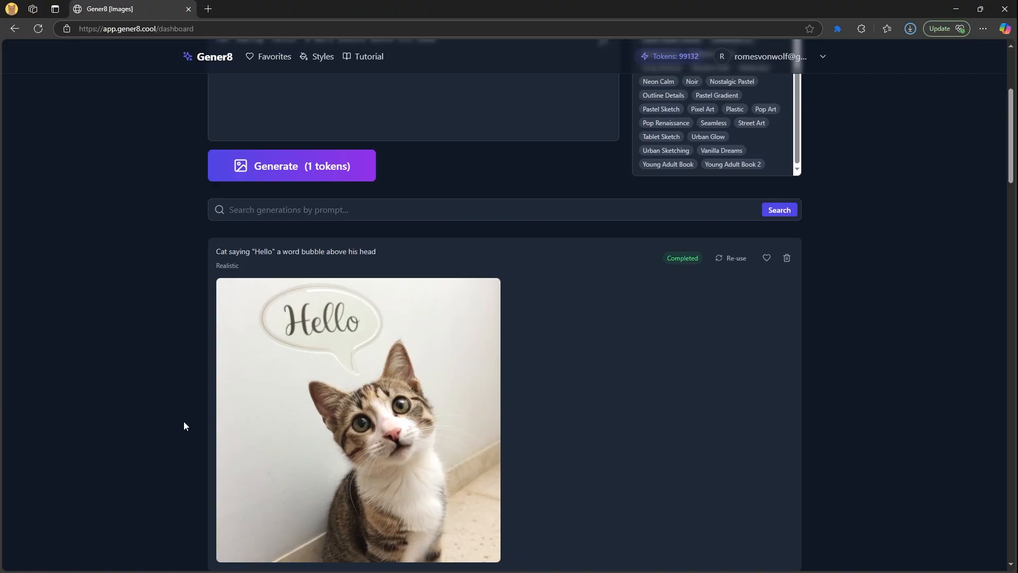
scroll(183, 422, "up", 2)
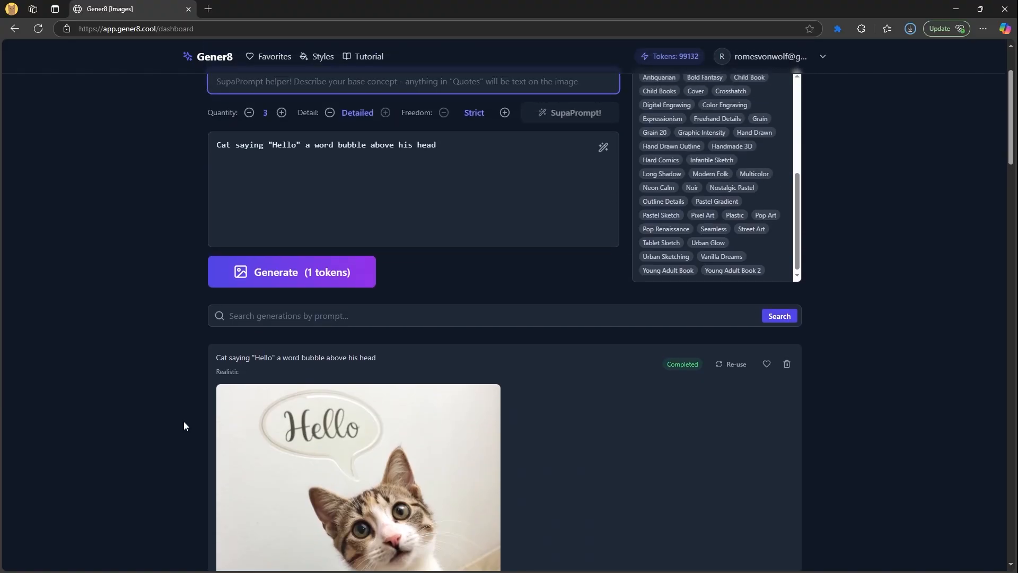
scroll(183, 424, "up", 2)
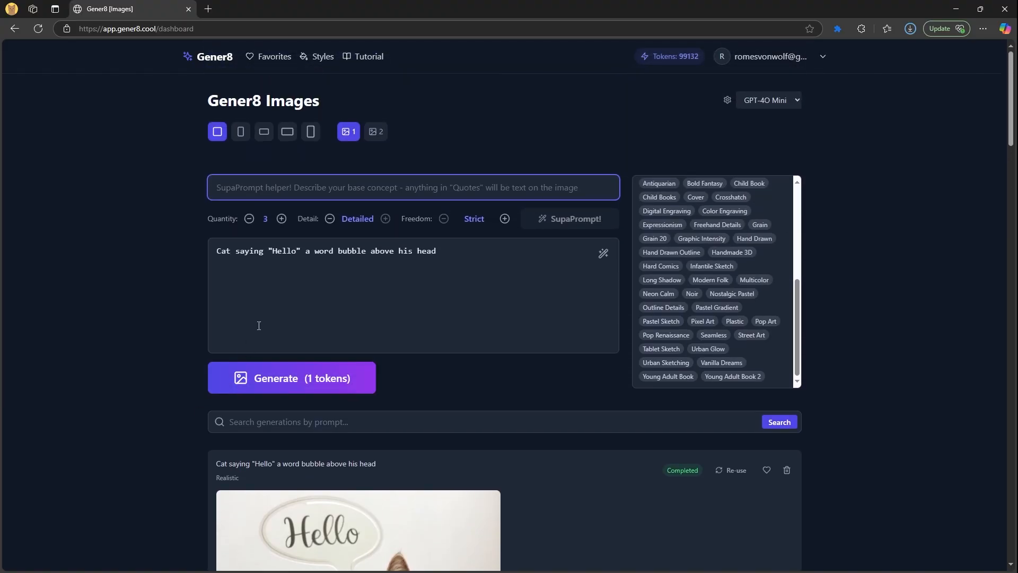
scroll(211, 422, "down", 5)
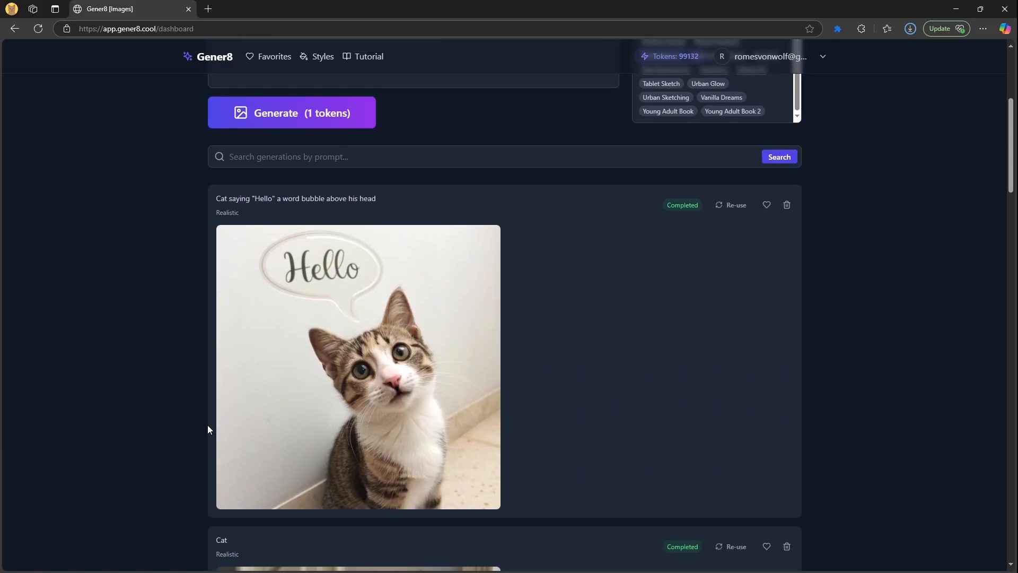
mouse_move(375, 300)
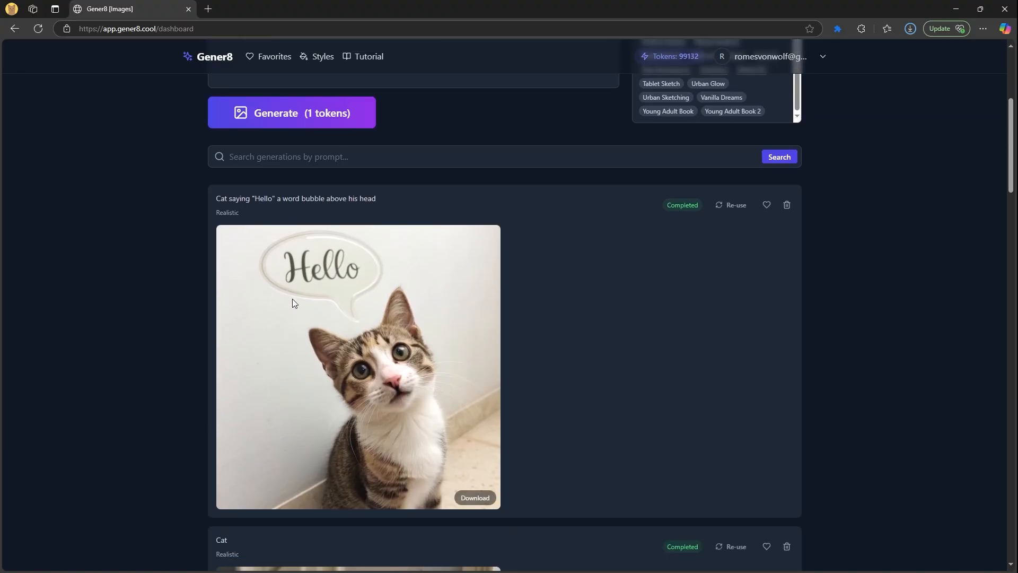
scroll(302, 398, "up", 5)
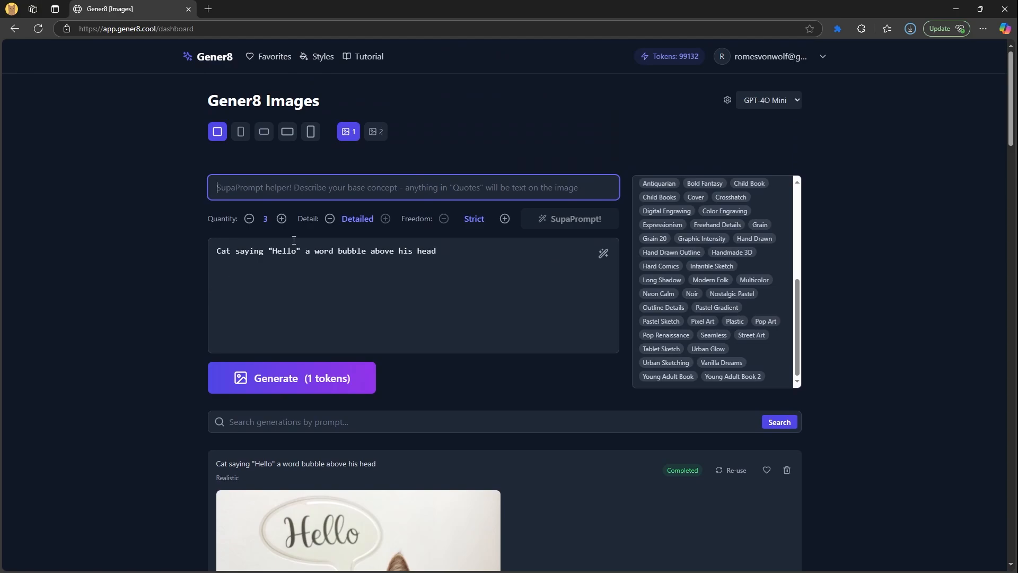
Cut the Hello cat prompt out of the description box and paste it into the SupaPrompt helper
triple_click(493, 272)
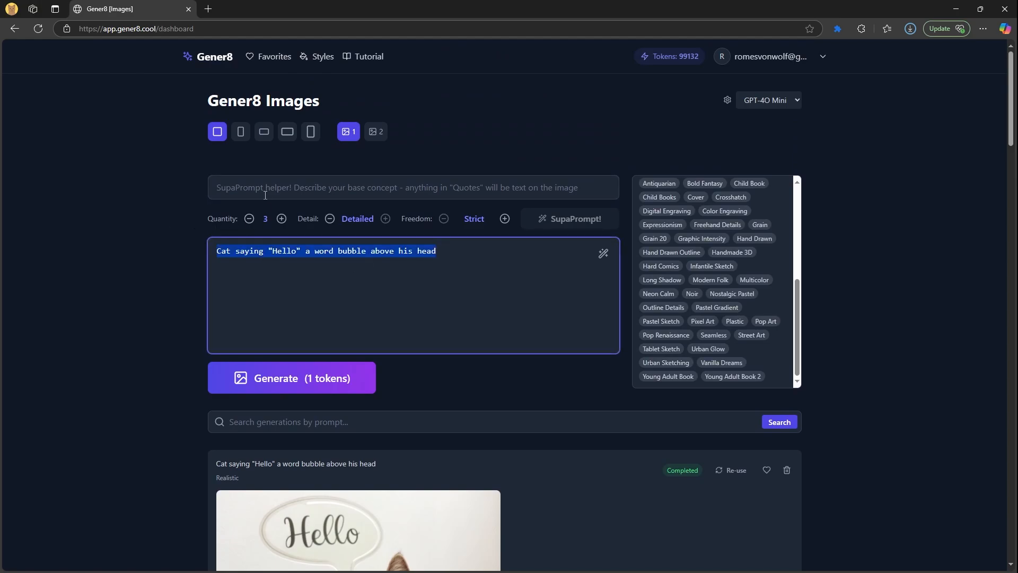
left_click(254, 261)
triple_click(342, 264)
left_click(299, 191)
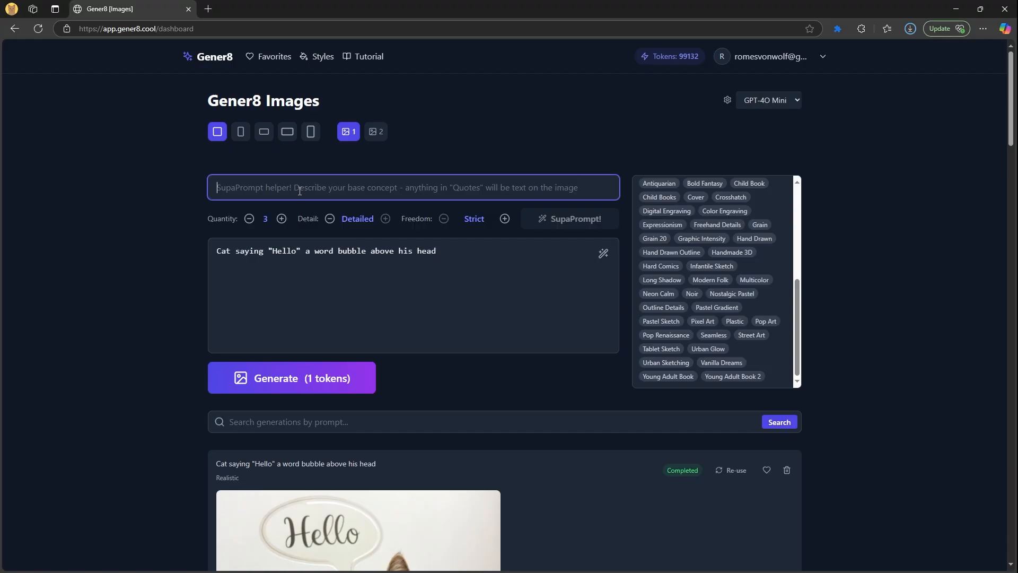
triple_click(326, 253)
key("ctrl+c")
key("BackSpace")
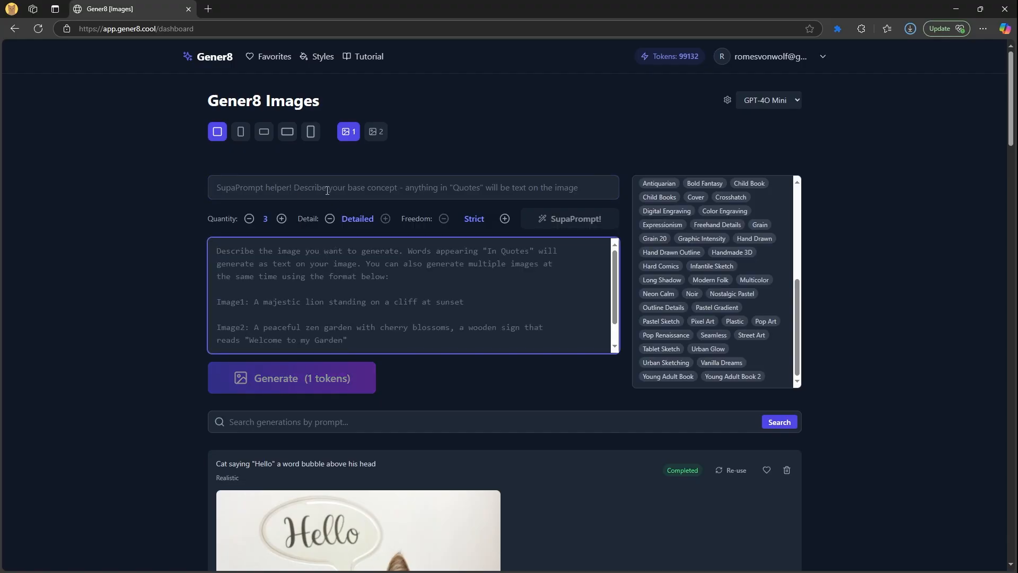
left_click(327, 191)
key("ctrl+v")
left_click(154, 287)
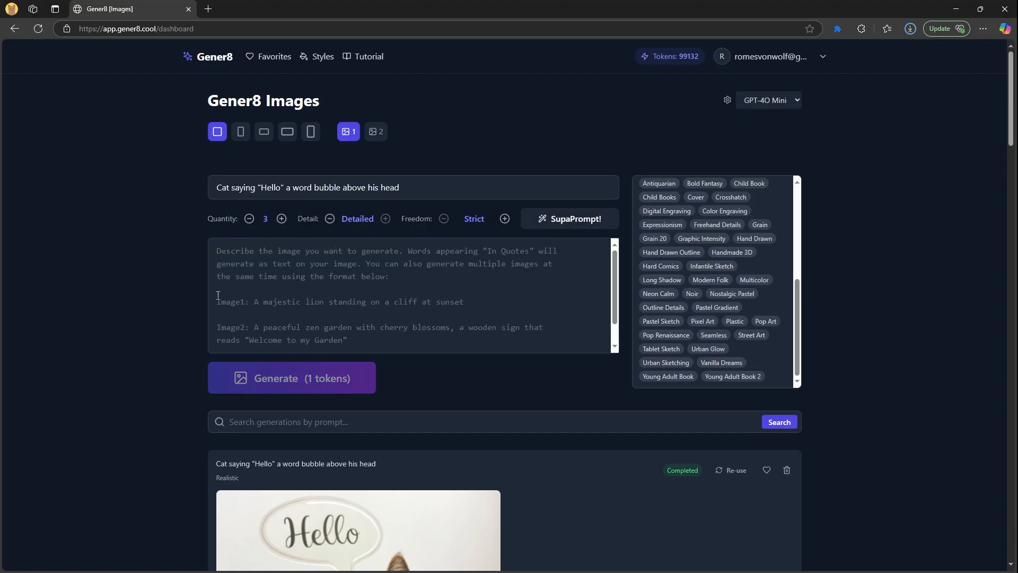
Raise the image quantity toward 8 and review the Hello wording in the idea
left_click(281, 220)
left_click(282, 219)
left_click(282, 219)
scroll(273, 297, "down", 3)
scroll(274, 234, "up", 4)
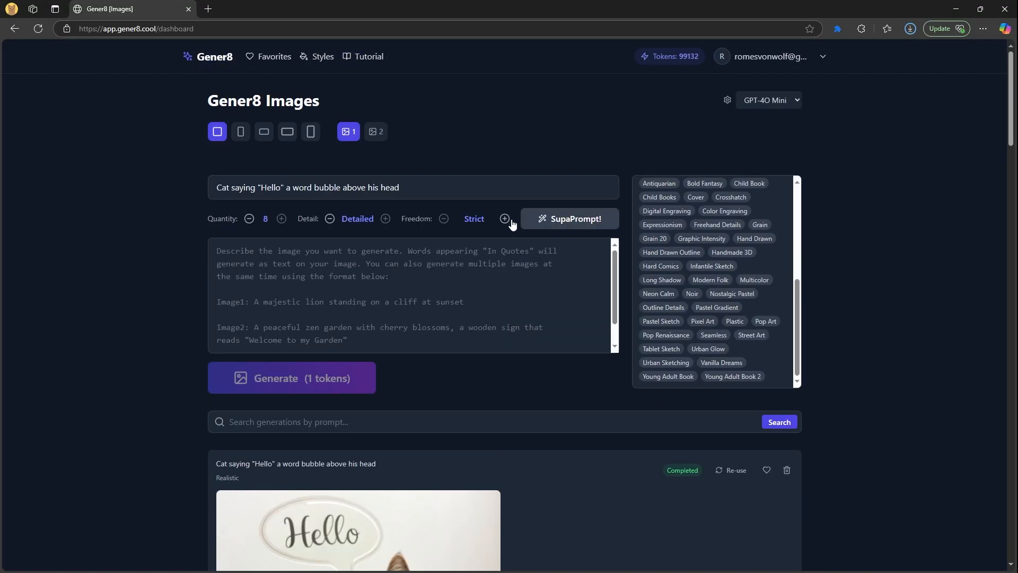
left_click_drag(259, 189, 284, 188)
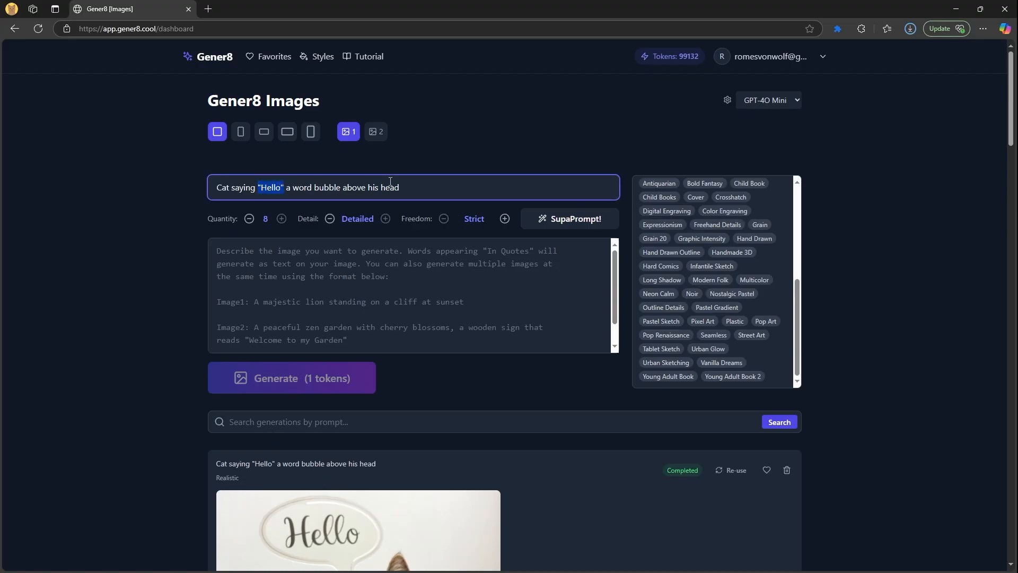
left_click(409, 186)
Expand the idea with SupaPrompt into eight detailed prompts, Image1 through Image8
left_click(553, 228)
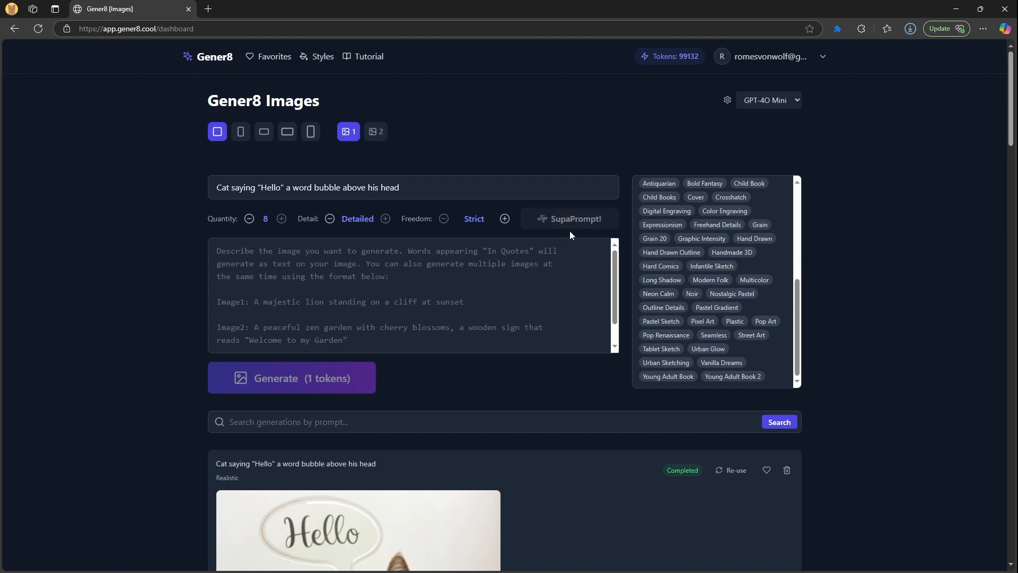
scroll(348, 276, "down", 10)
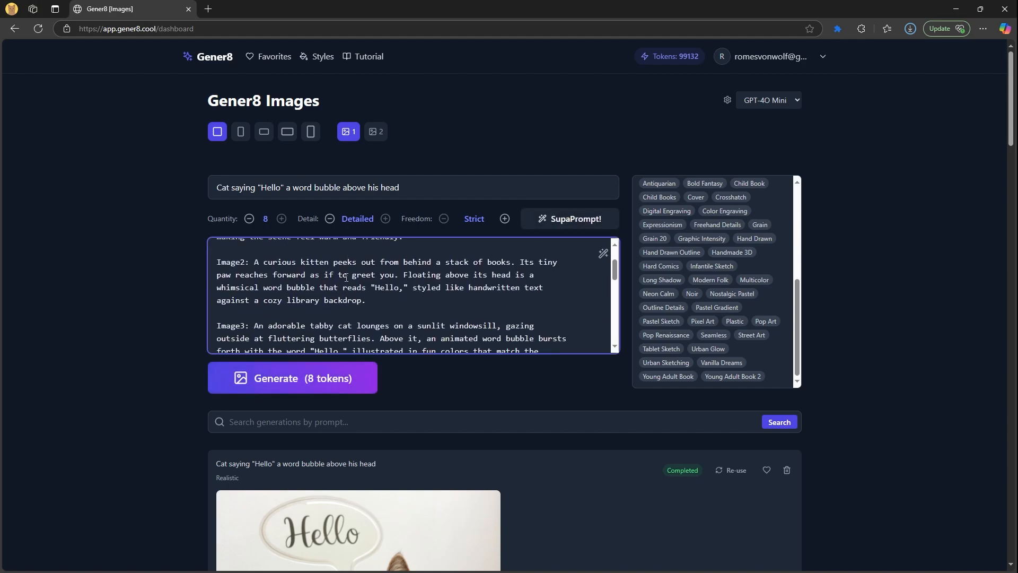
scroll(125, 309, "down", 2)
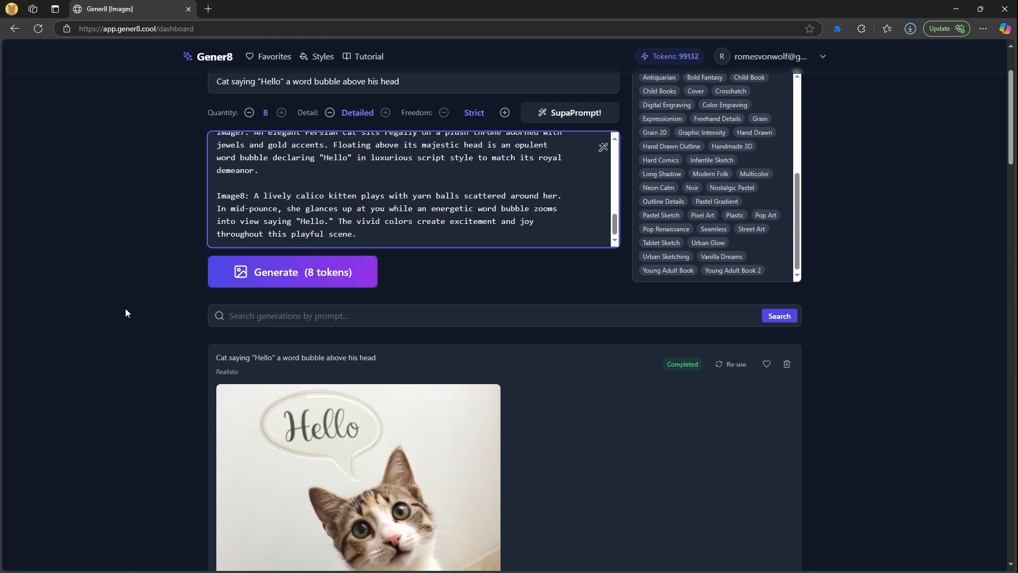
scroll(126, 309, "up", 2)
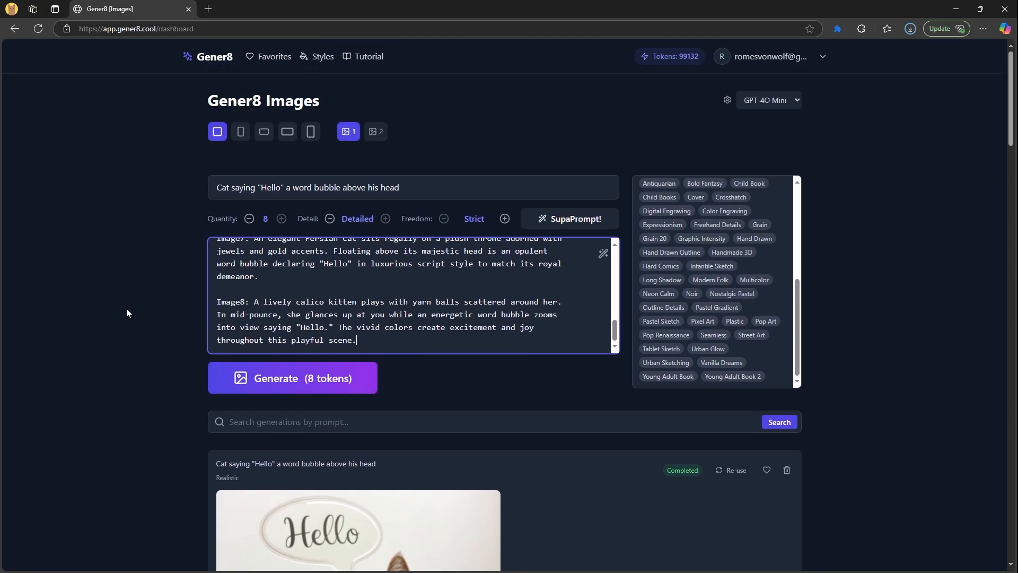
Generate the eight Hello-bubble cat images for 8 tokens
left_click(277, 378)
scroll(126, 365, "down", 8)
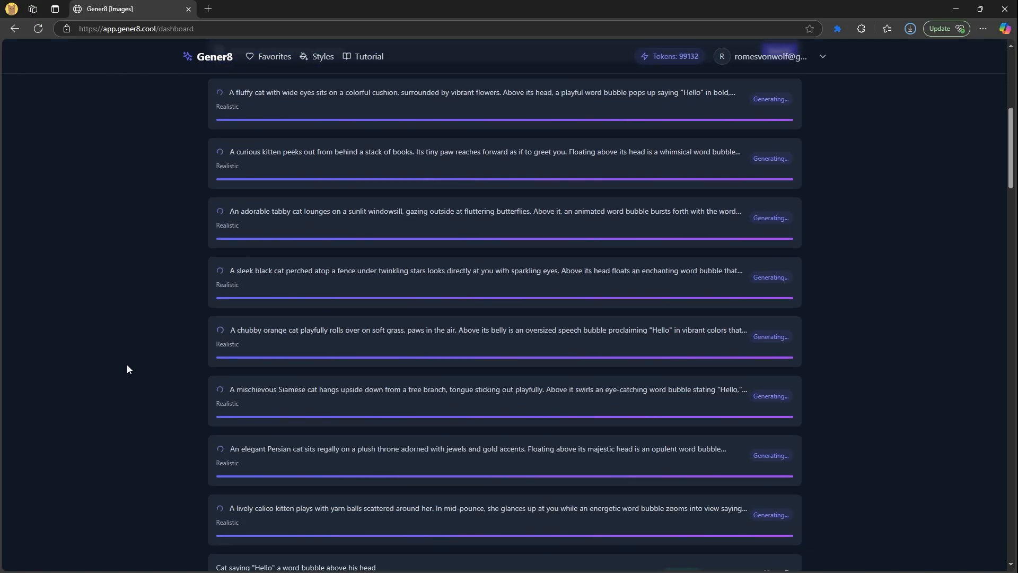
scroll(126, 364, "up", 8)
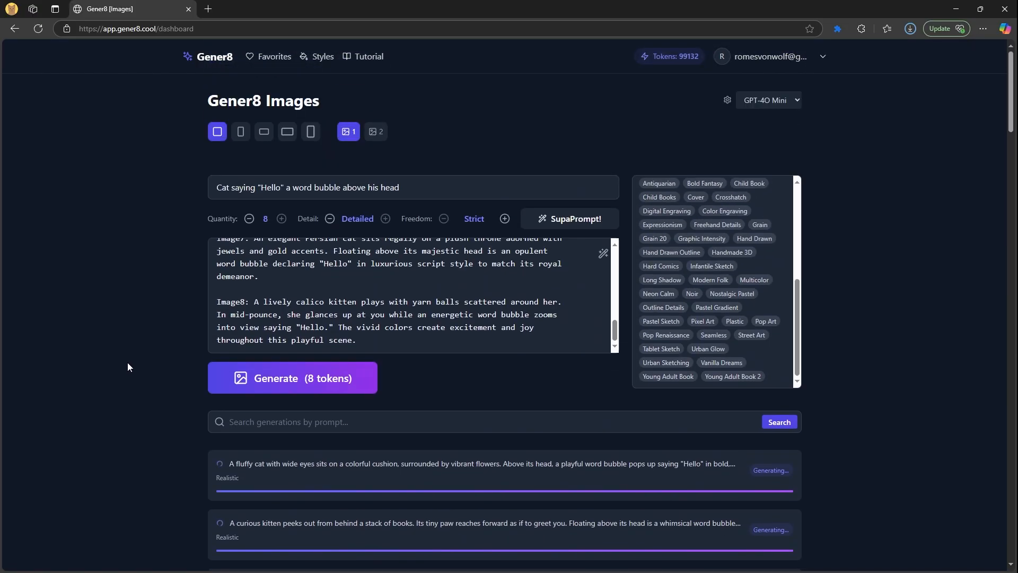
Scroll down through the finished Hello World cat result cards and back up
scroll(127, 362, "down", 3)
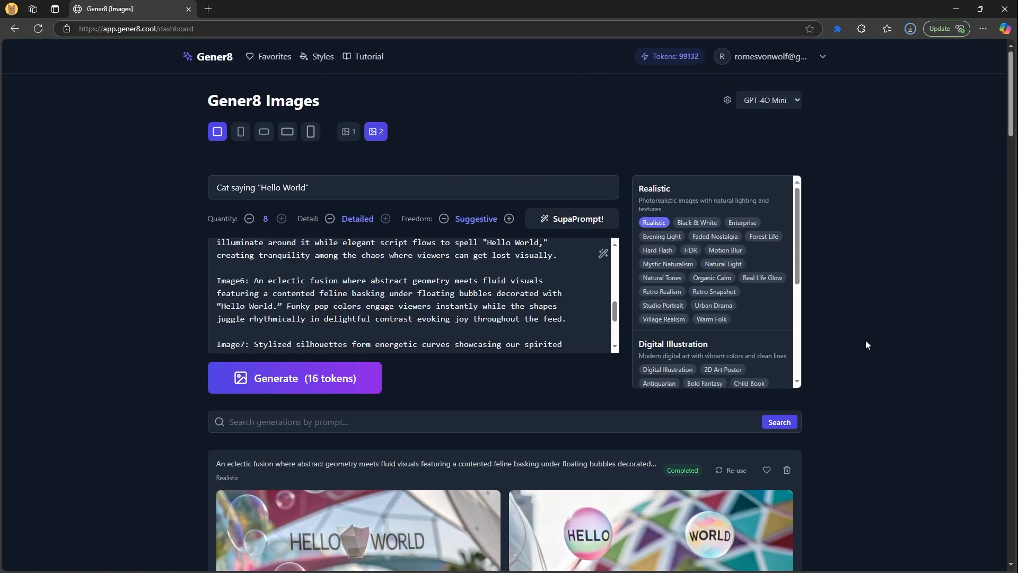
scroll(832, 346, "down", 5)
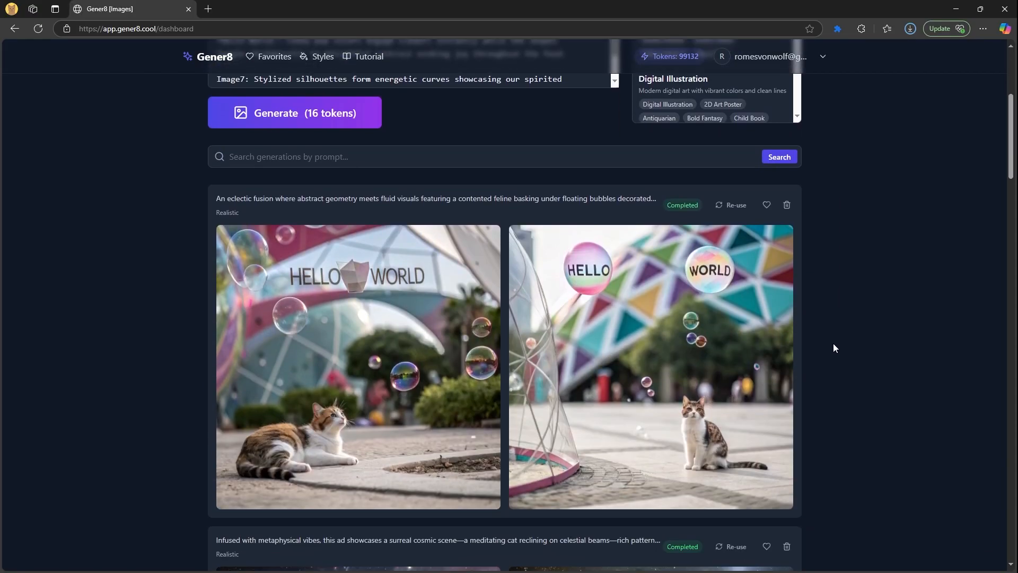
scroll(834, 347, "down", 7)
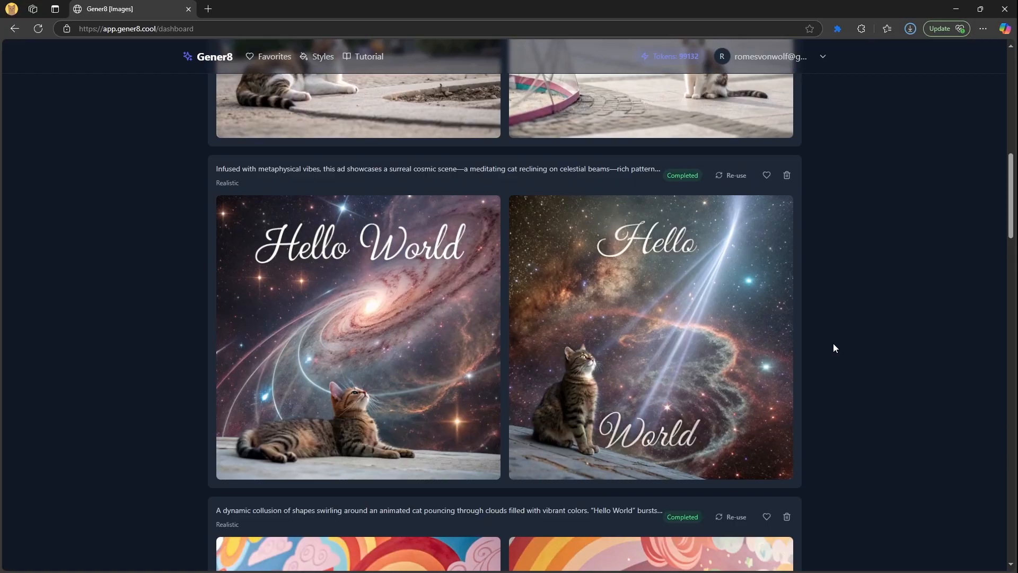
scroll(833, 348, "down", 5)
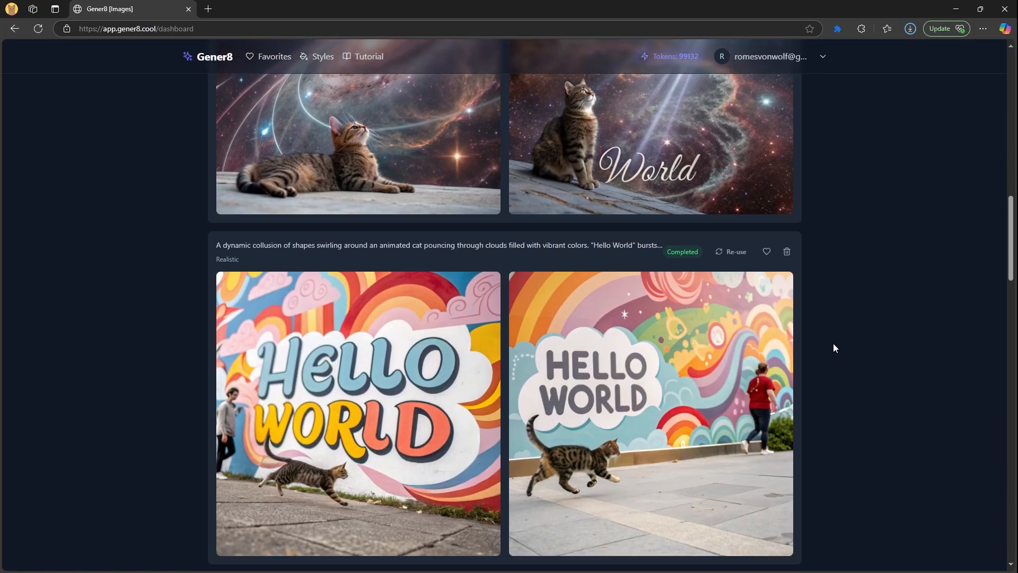
scroll(834, 348, "down", 2)
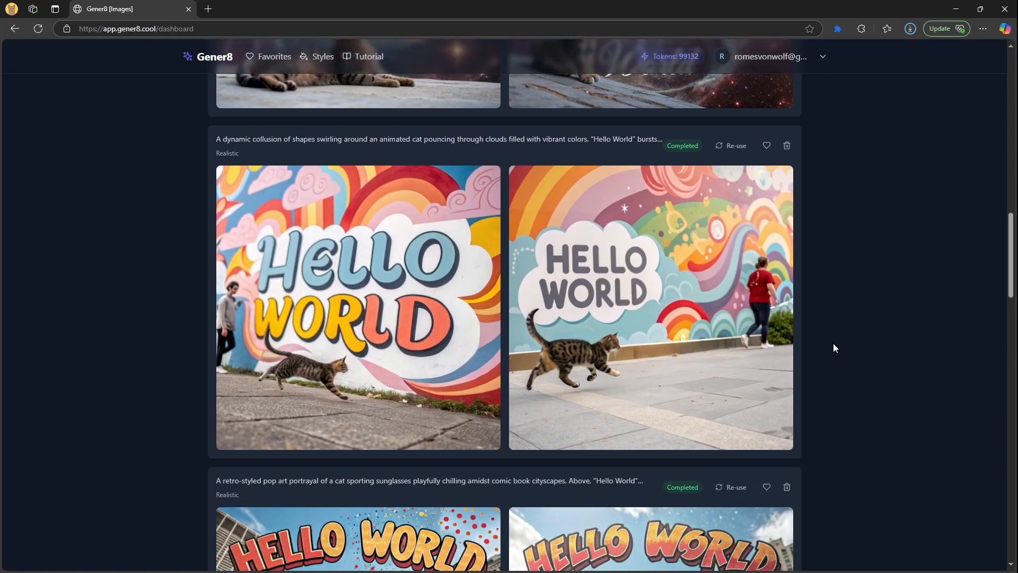
scroll(834, 348, "down", 7)
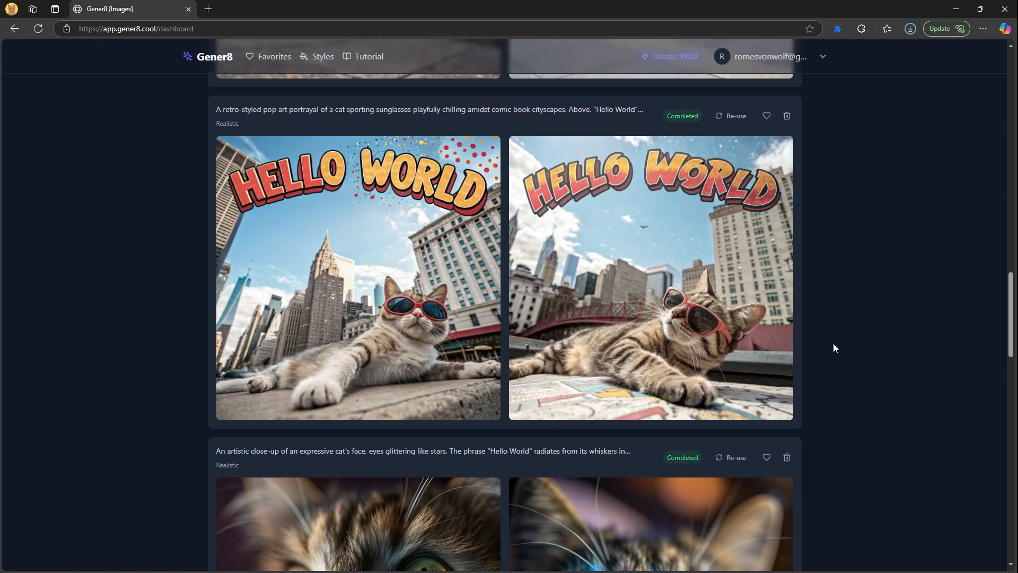
scroll(833, 348, "down", 6)
scroll(834, 348, "down", 2)
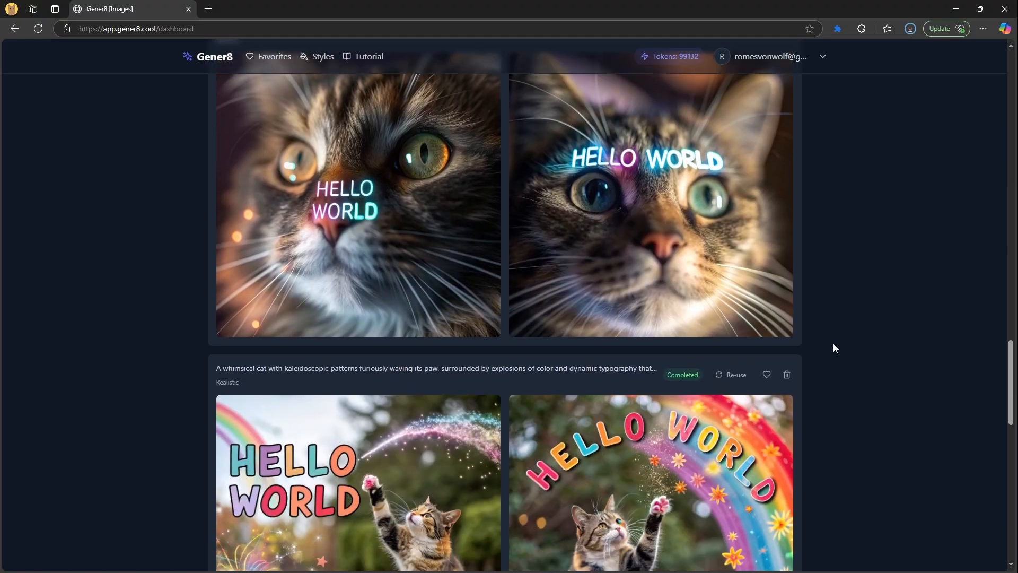
scroll(833, 348, "down", 7)
scroll(833, 347, "up", 4)
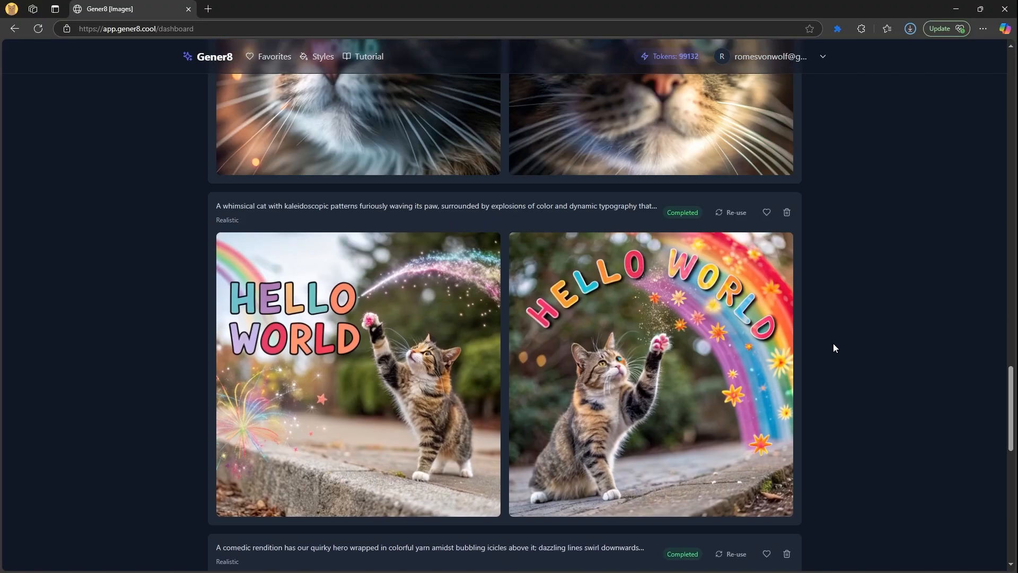
scroll(833, 348, "up", 5)
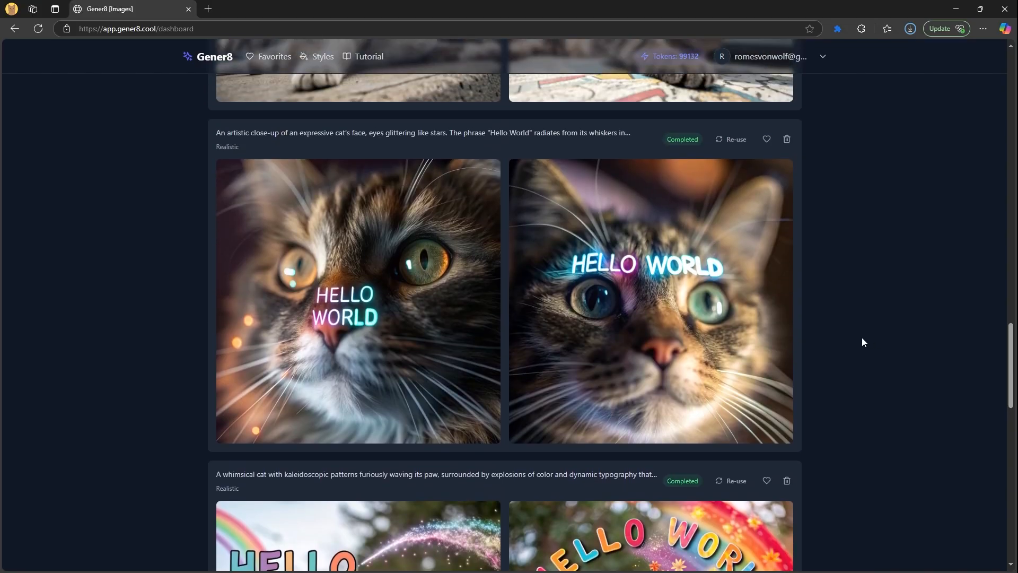
scroll(863, 342, "up", 8)
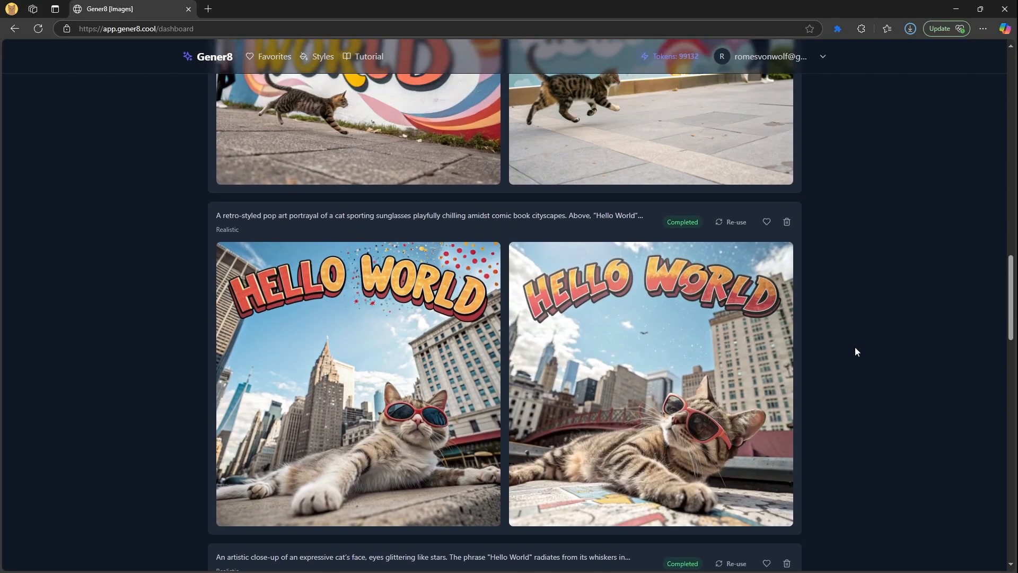
scroll(856, 347, "up", 17)
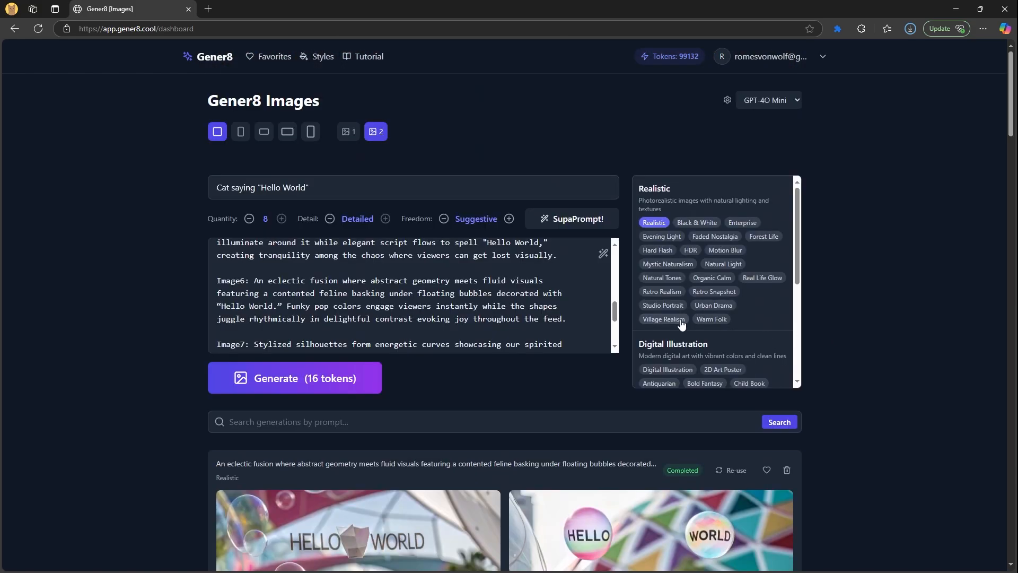
Generate the Hello World cat batch in the Digital Illustration style
scroll(682, 324, "down", 1)
left_click(667, 314)
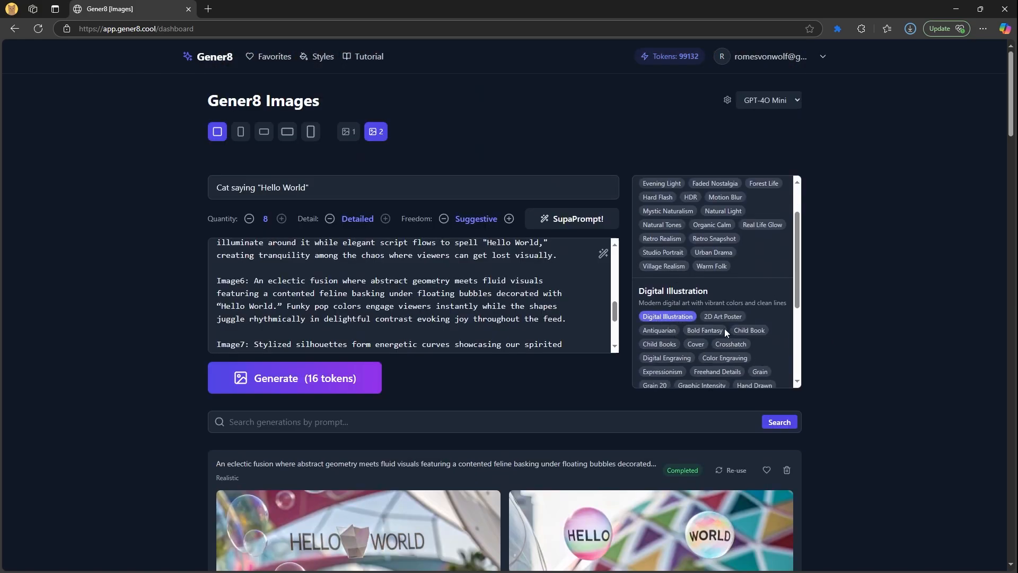
left_click(297, 378)
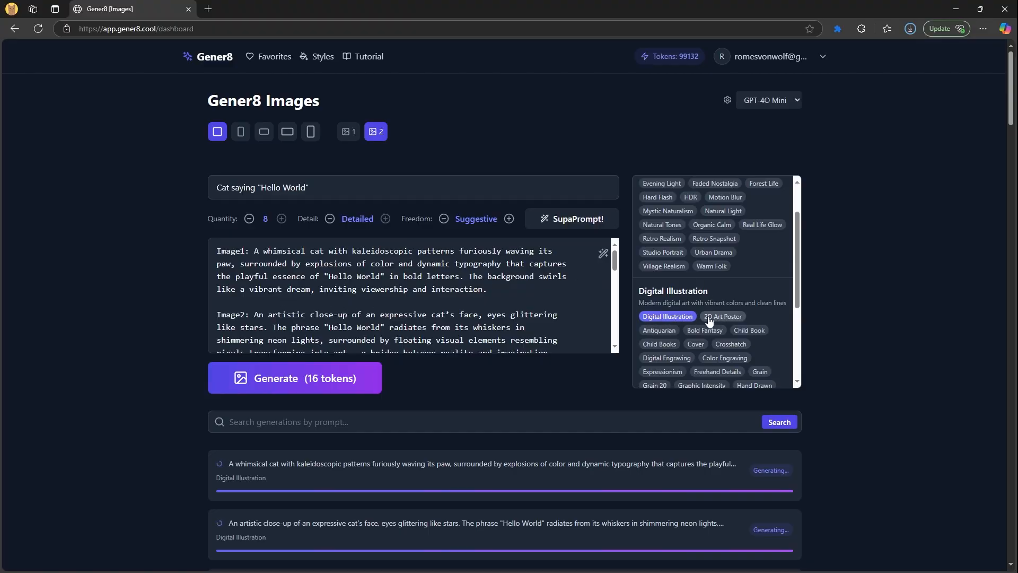
Generate the batch again in Black & White and scroll through the results
scroll(711, 232, "up", 1)
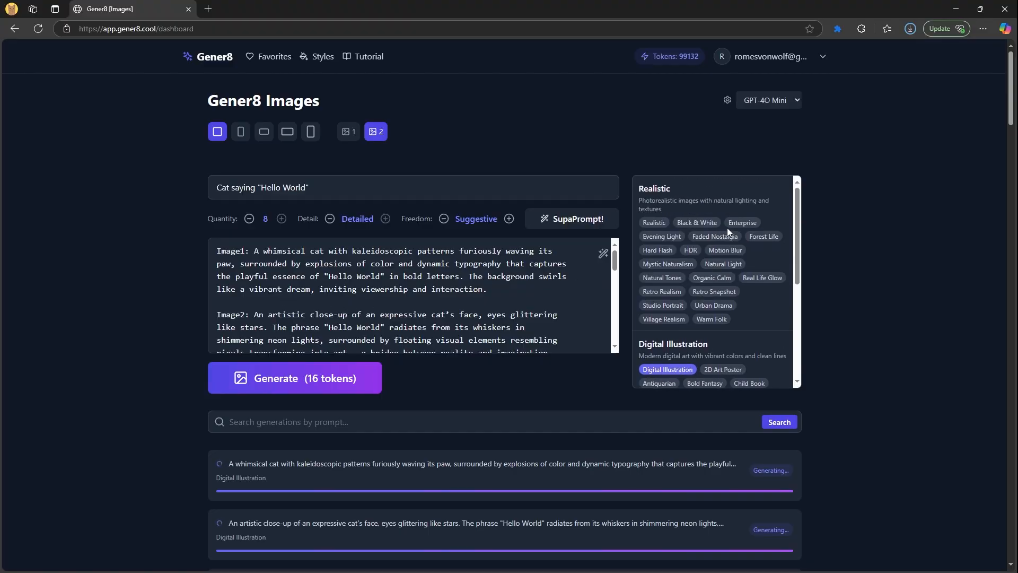
left_click(696, 222)
left_click(305, 378)
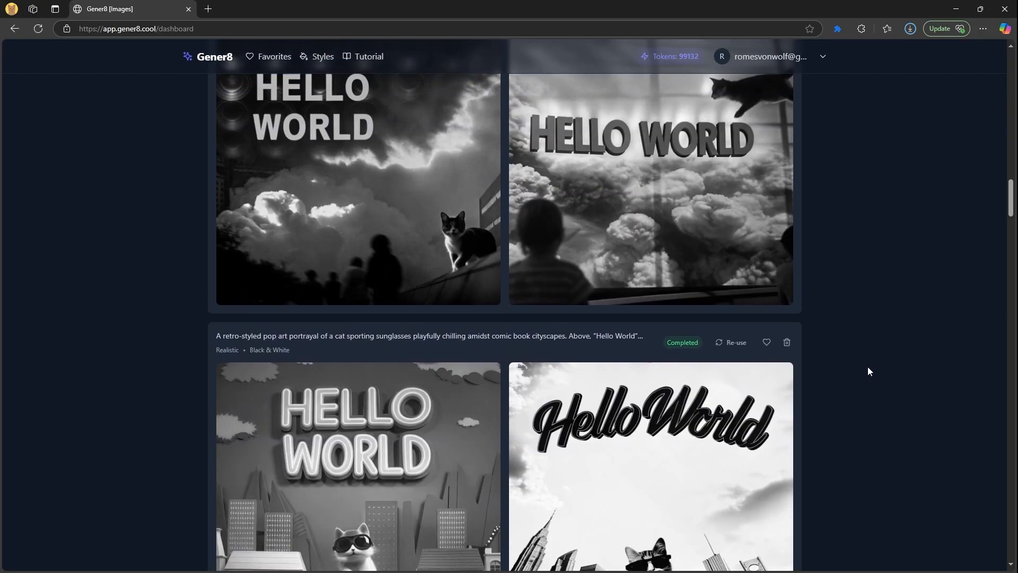
scroll(868, 367, "down", 10)
scroll(868, 367, "down", 18)
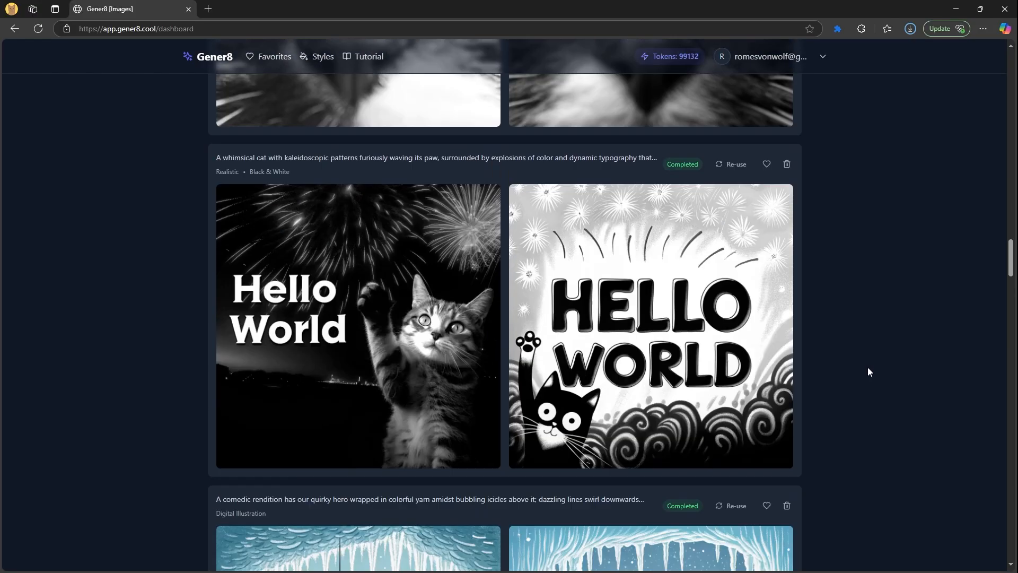
scroll(868, 367, "down", 12)
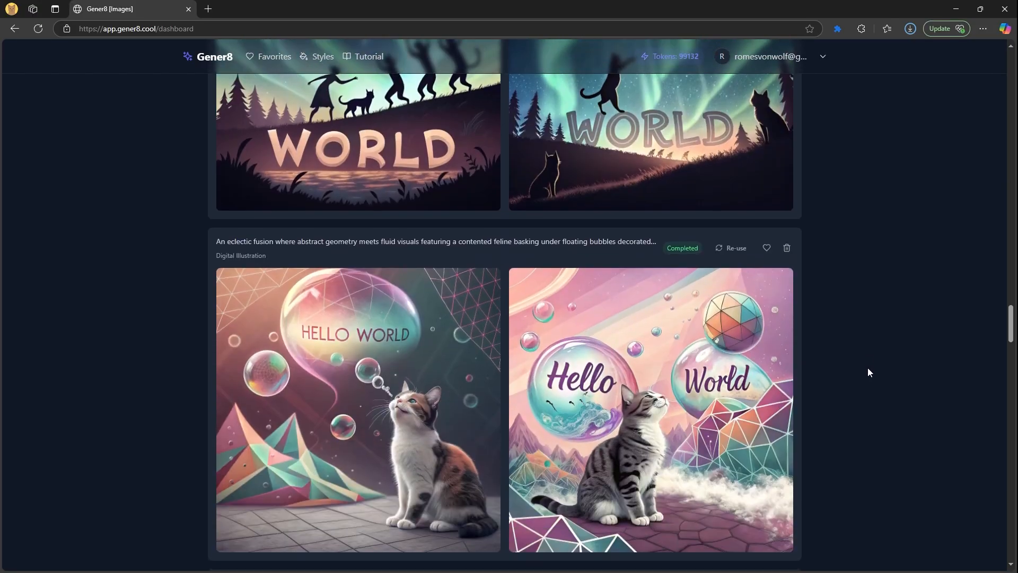
scroll(867, 373, "down", 8)
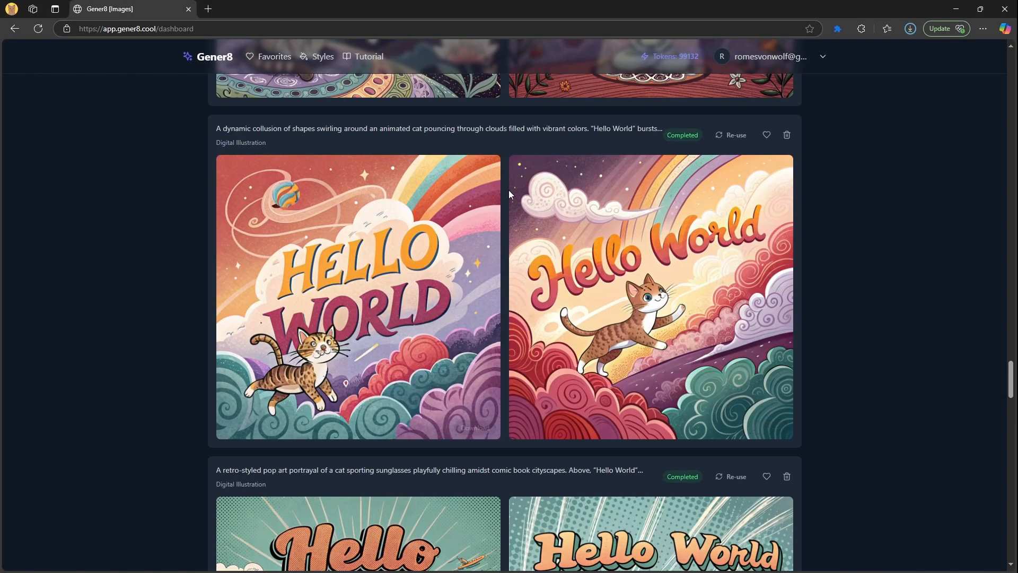
scroll(215, 353, "down", 5)
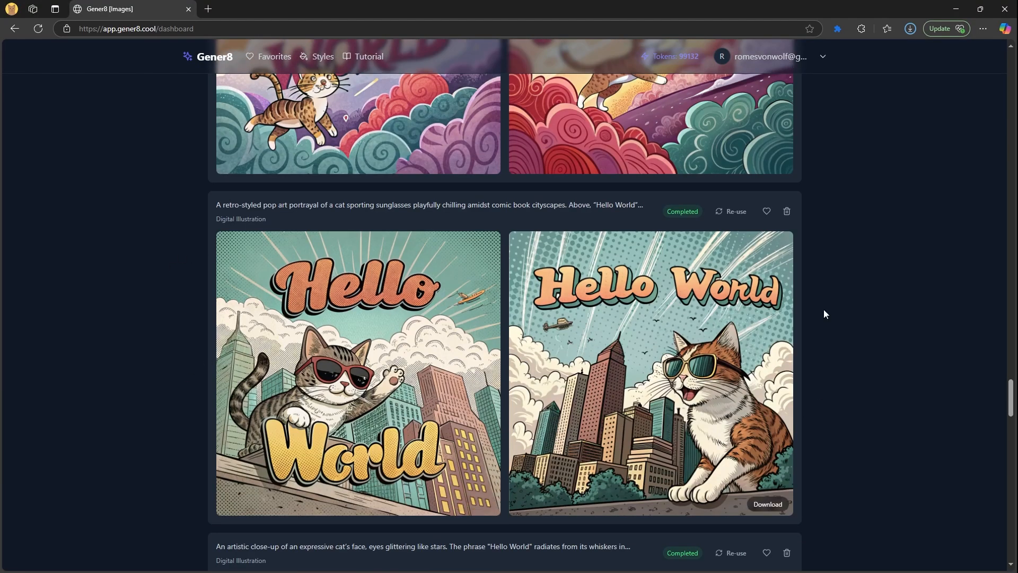
Favourite the retro pop-art cat card, then reuse its prompt from Favorites and generate it
left_click(767, 212)
left_click(271, 56)
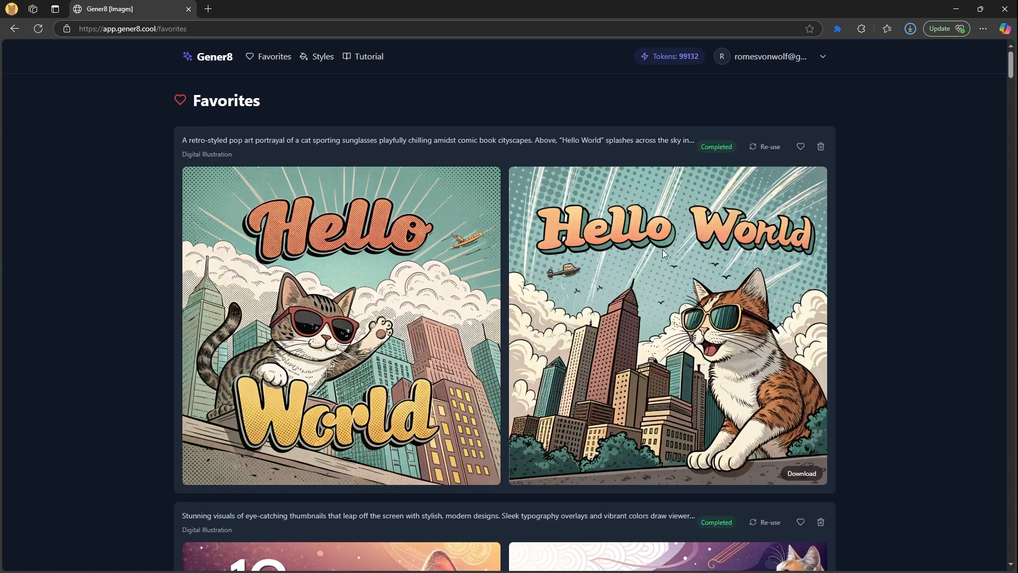
left_click(763, 151)
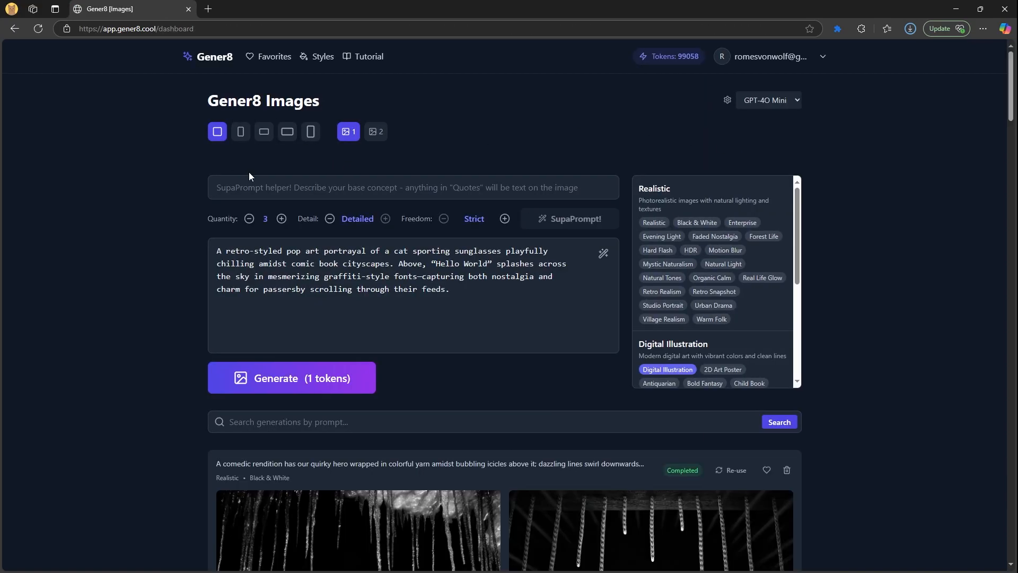
left_click_drag(472, 295, 212, 238)
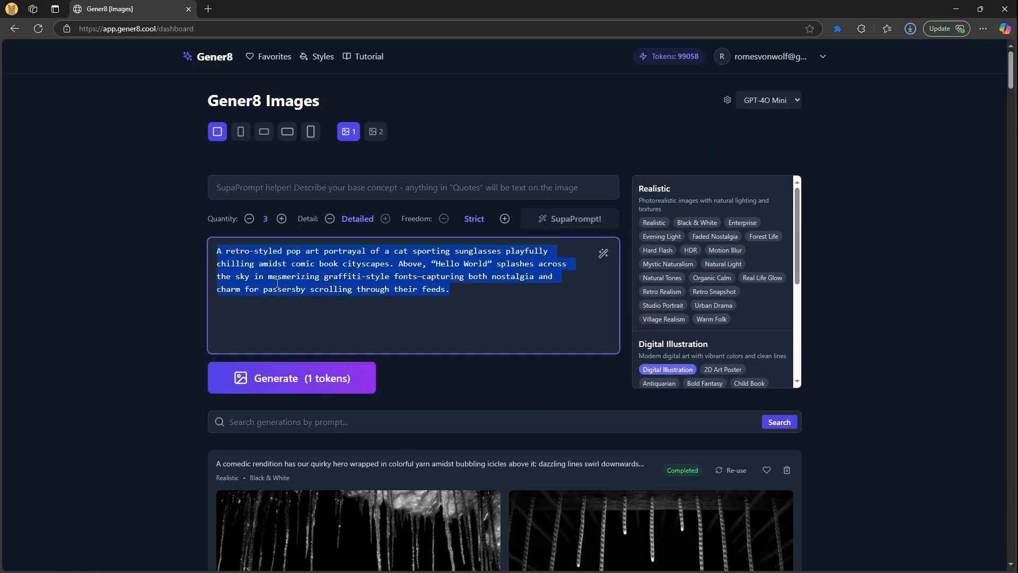
left_click(327, 380)
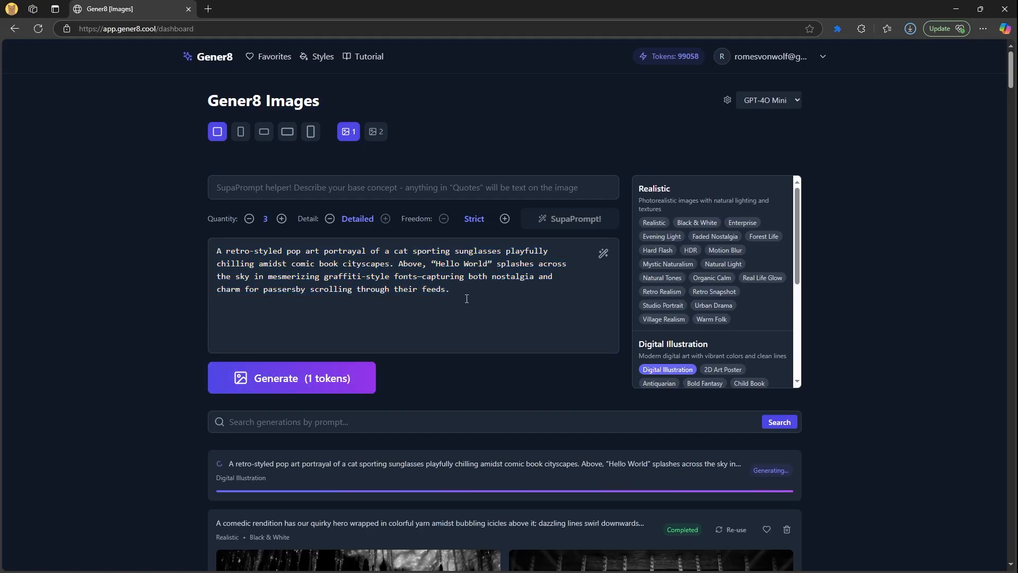
Change the prompt's slogan to "Hello World Hi" and generate that version
triple_click(477, 266)
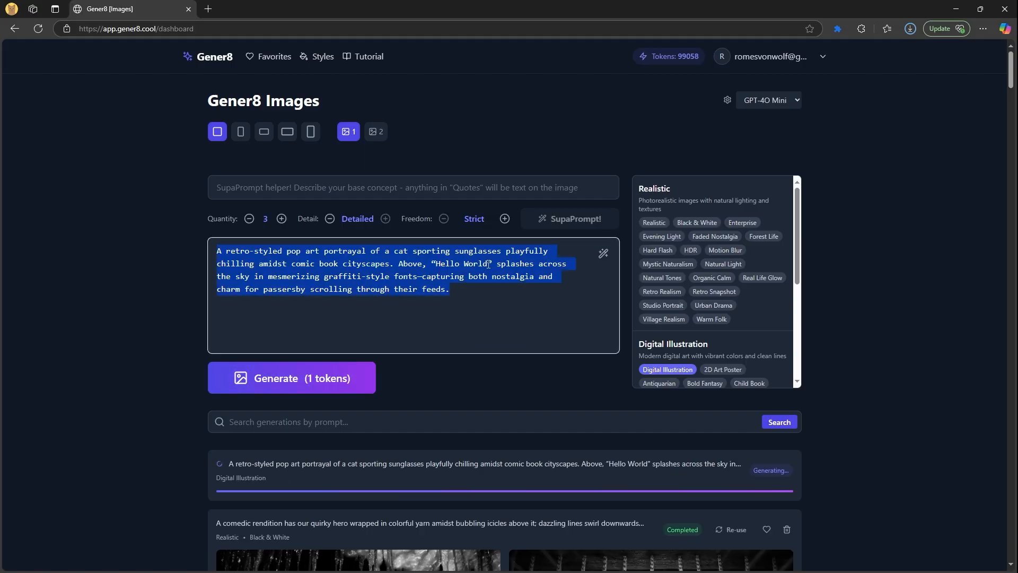
left_click(488, 264)
type("Hi")
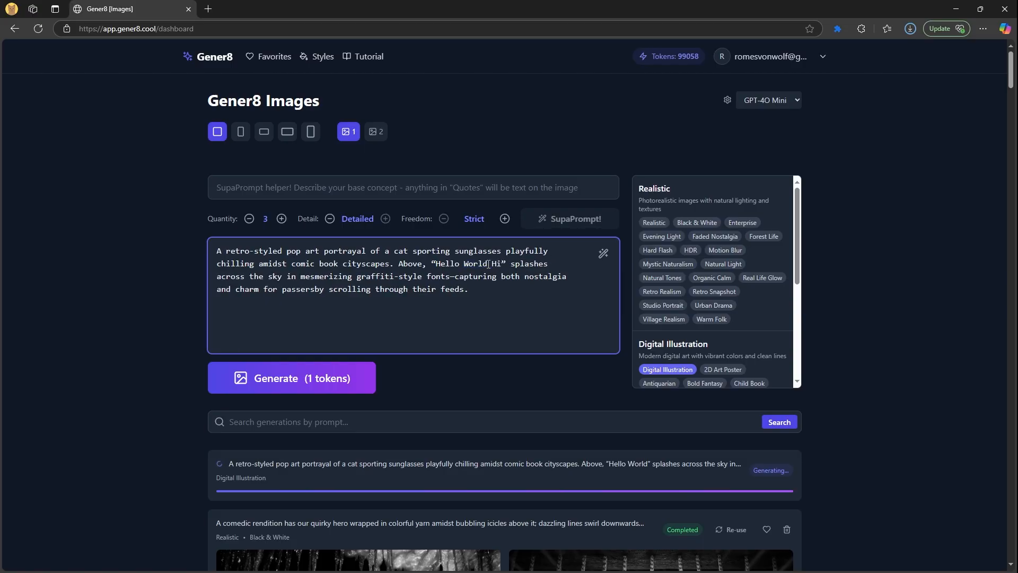
left_click(280, 390)
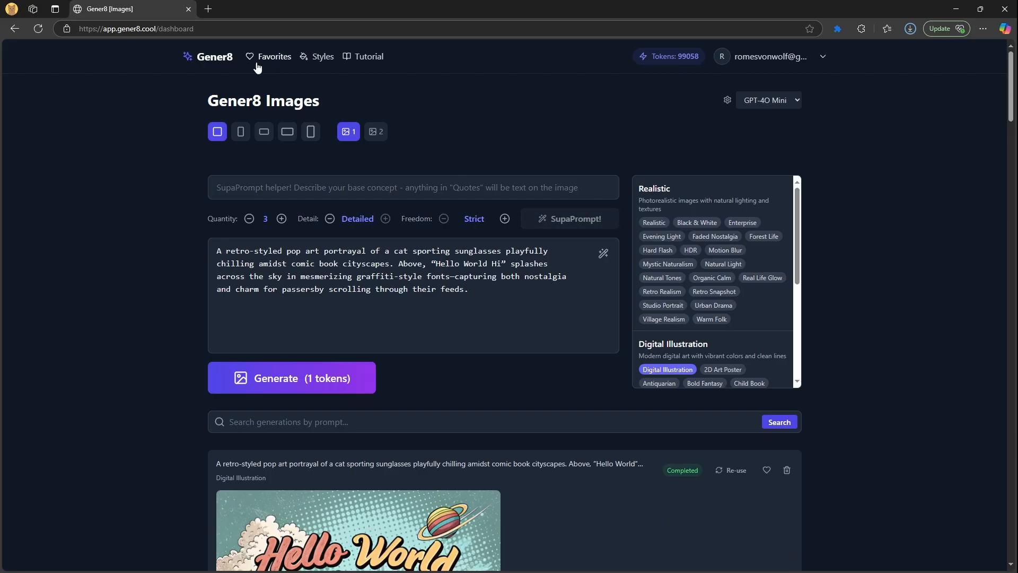
Inspect the finished 'Hello World Hi' pop-art cat image in the generations list
scroll(161, 242, "down", 3)
scroll(161, 242, "up", 3)
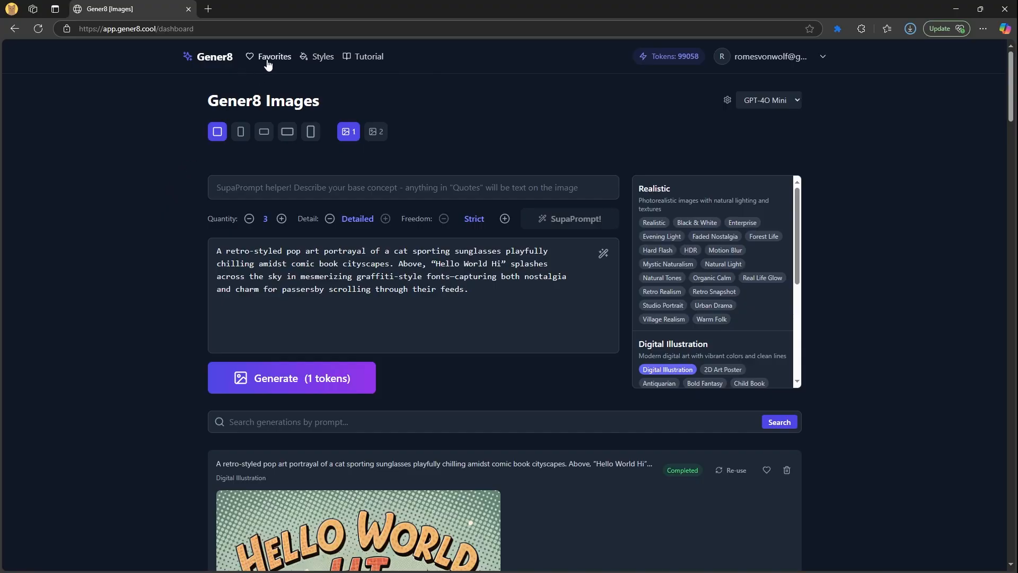
left_click_drag(522, 302, 138, 210)
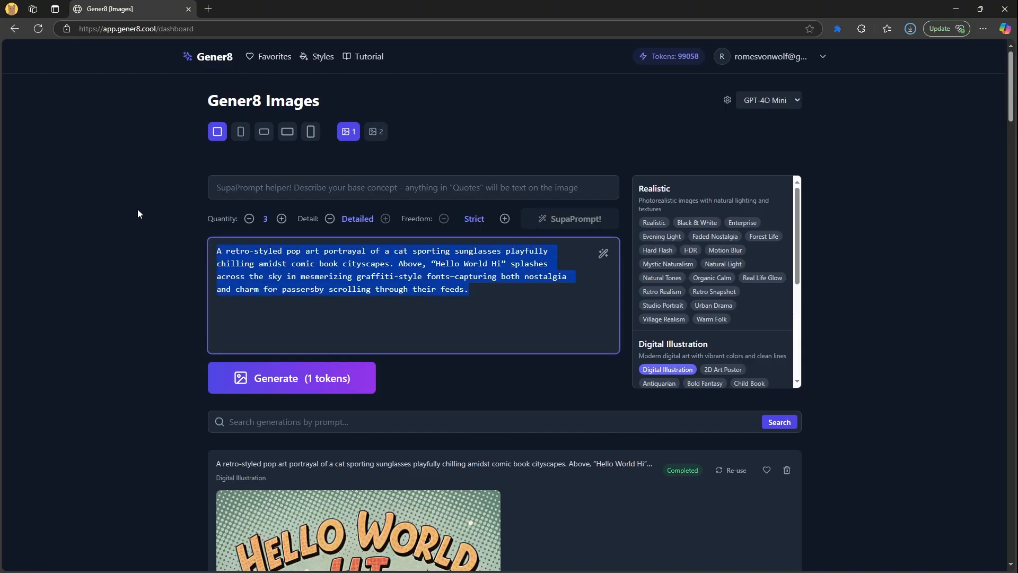
scroll(104, 292, "down", 4)
scroll(104, 298, "up", 3)
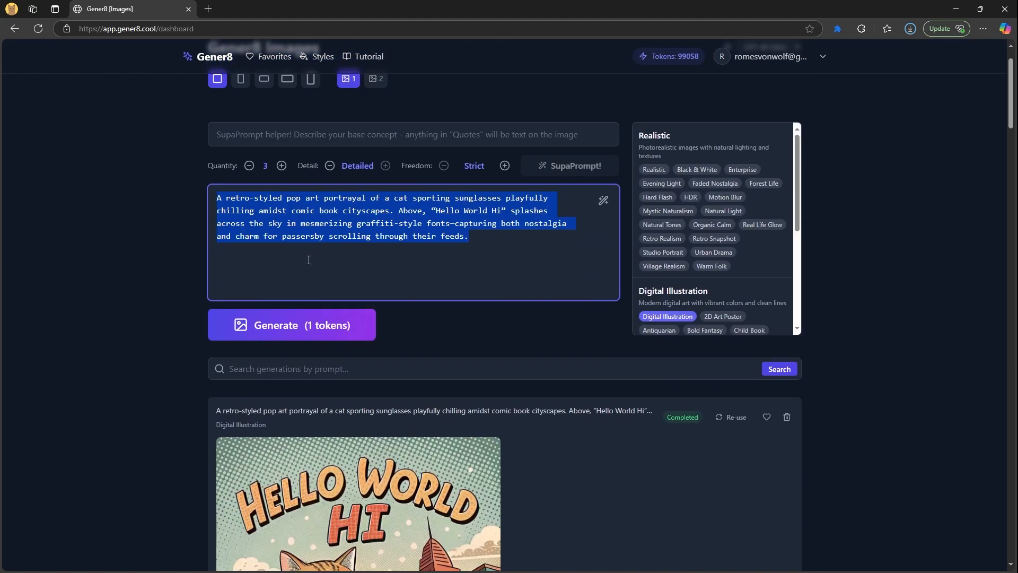
scroll(316, 253, "down", 1)
scroll(302, 280, "up", 1)
scroll(167, 342, "down", 4)
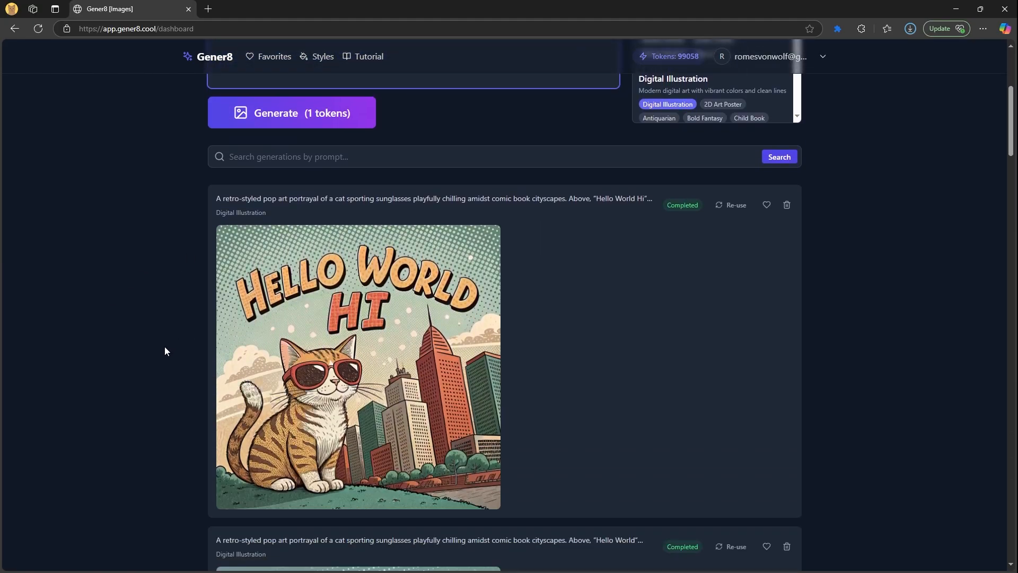
scroll(159, 348, "up", 1)
scroll(151, 351, "down", 1)
scroll(152, 356, "up", 4)
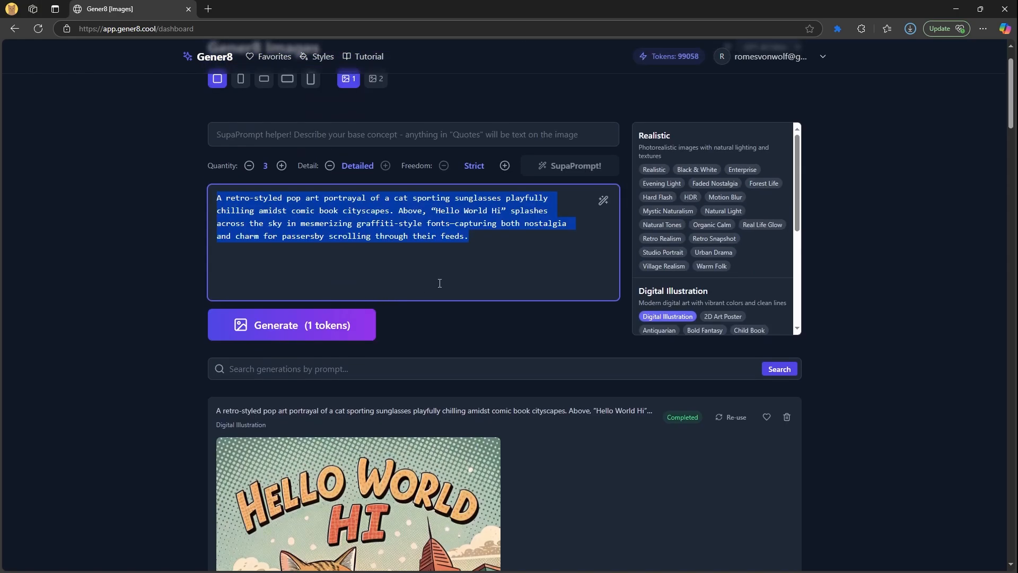
Select all the prompt text and cut it to empty the prompt box
left_click(483, 248)
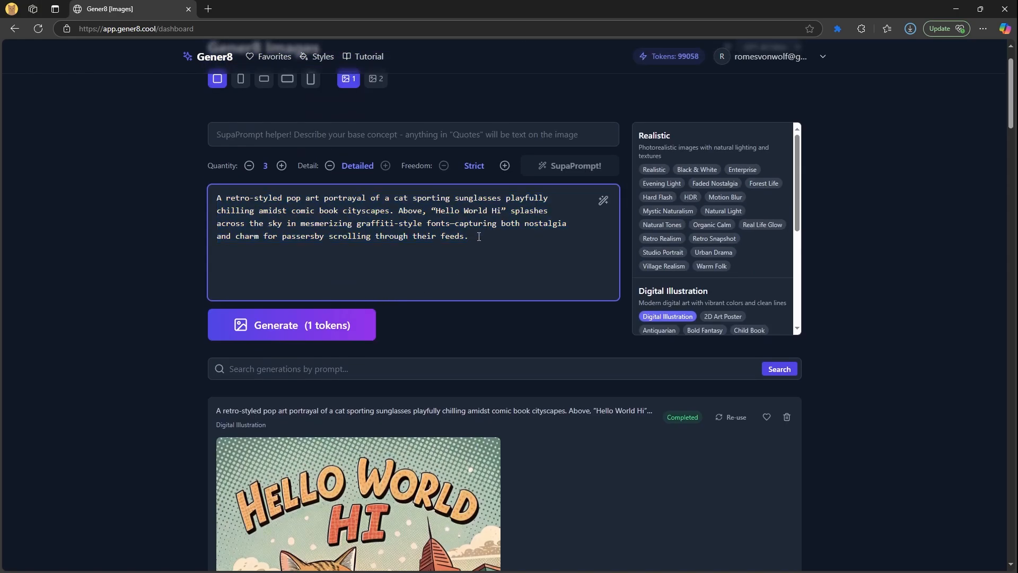
left_click_drag(479, 236, 254, 180)
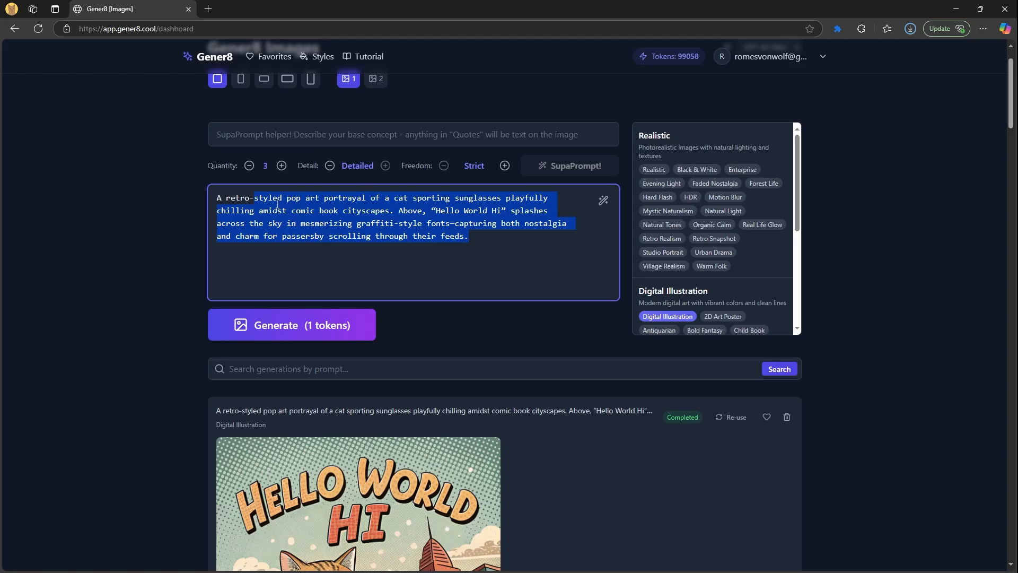
scroll(158, 315, "down", 10)
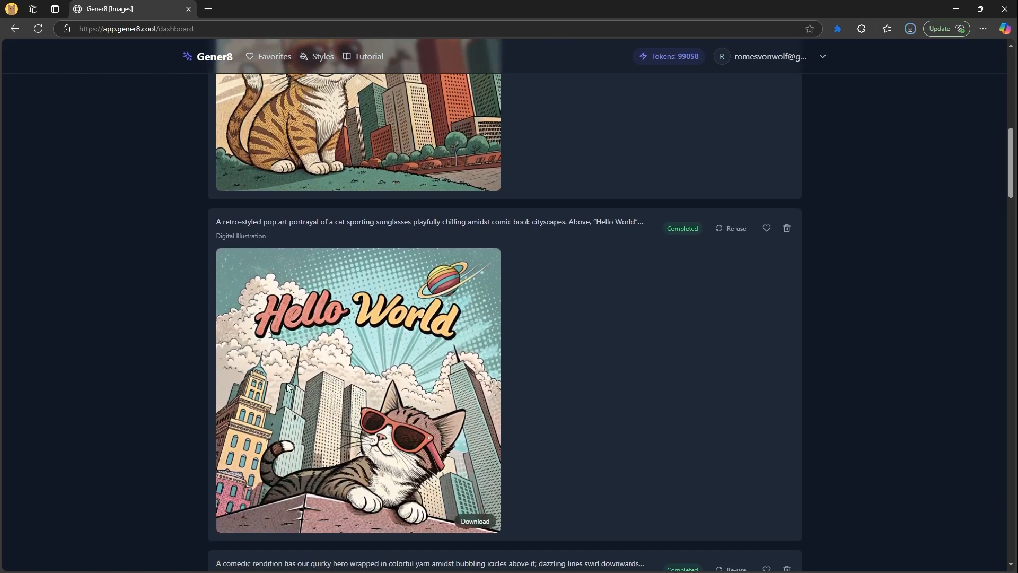
scroll(306, 373, "up", 4)
scroll(350, 313, "down", 4)
scroll(364, 383, "up", 9)
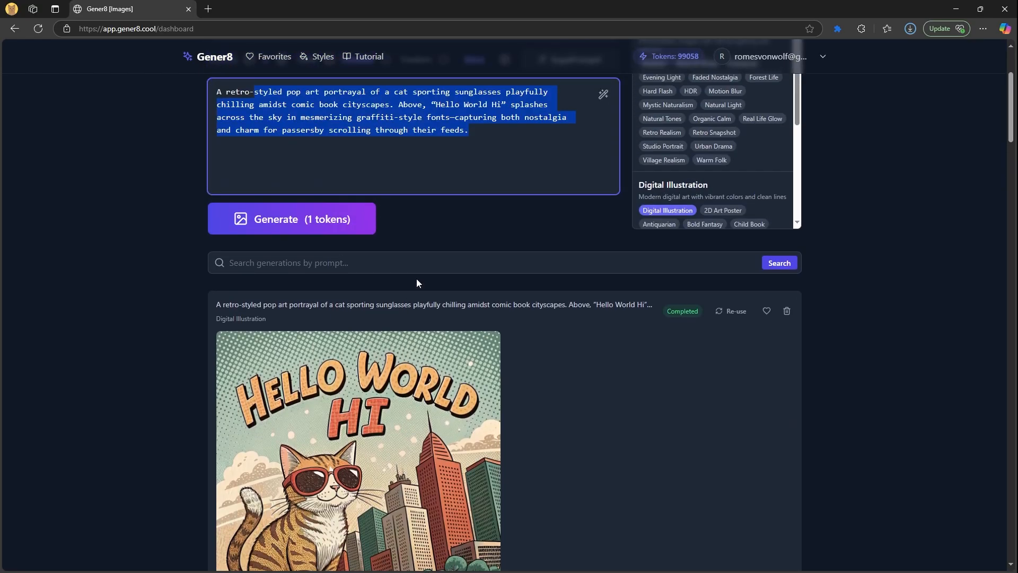
scroll(485, 220, "up", 2)
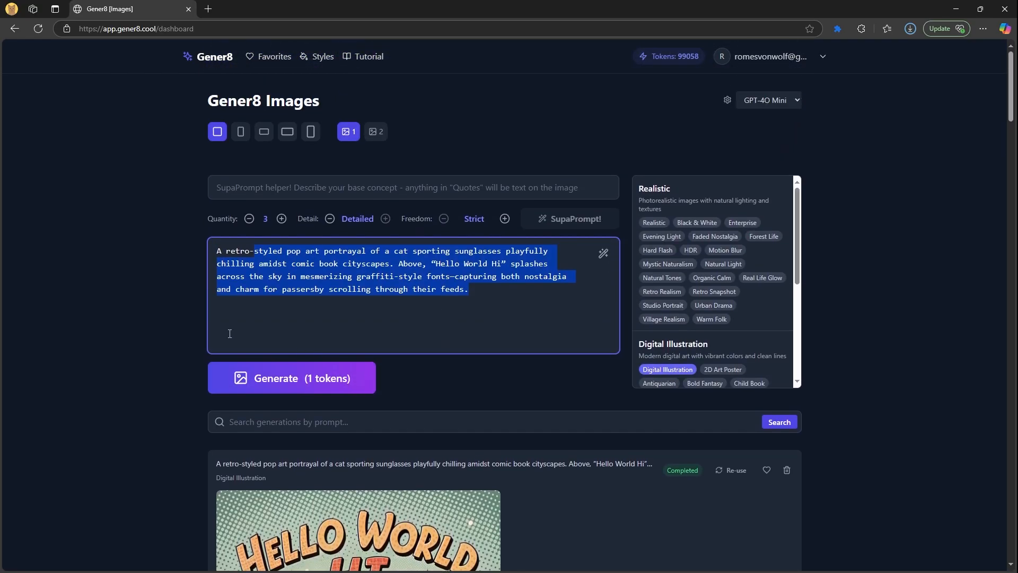
key("ctrl+x")
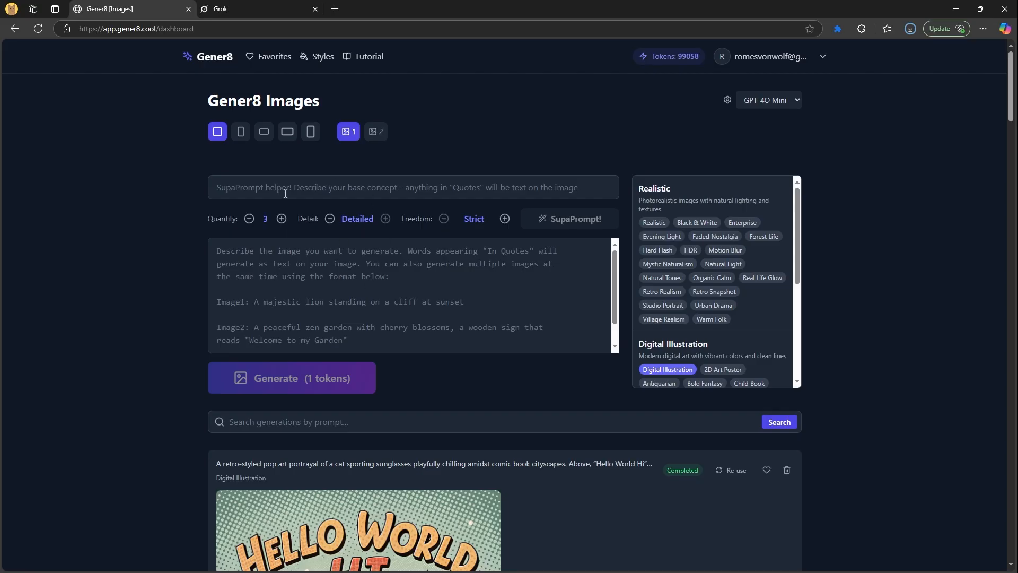
Compare the Image1 example format line in Grok's prompt with the Gener8 dashboard
left_click(234, 13)
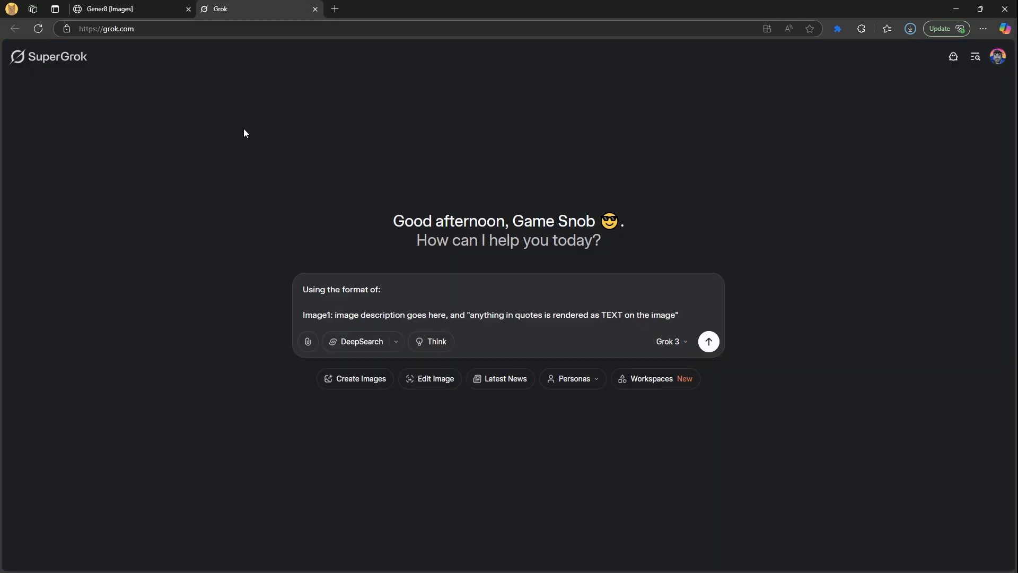
key("shift+Home")
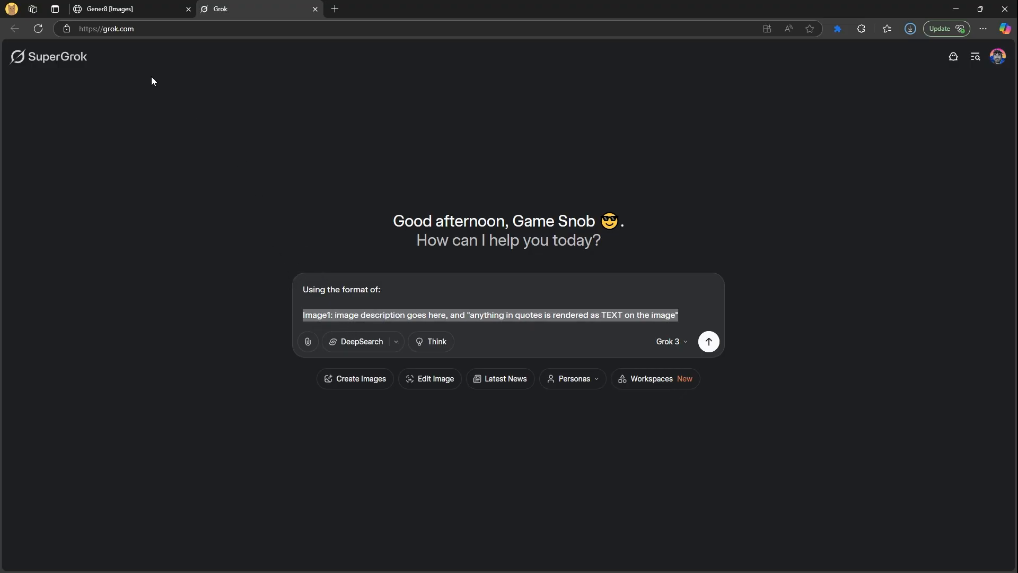
left_click(123, 9)
scroll(204, 366, "down", 3)
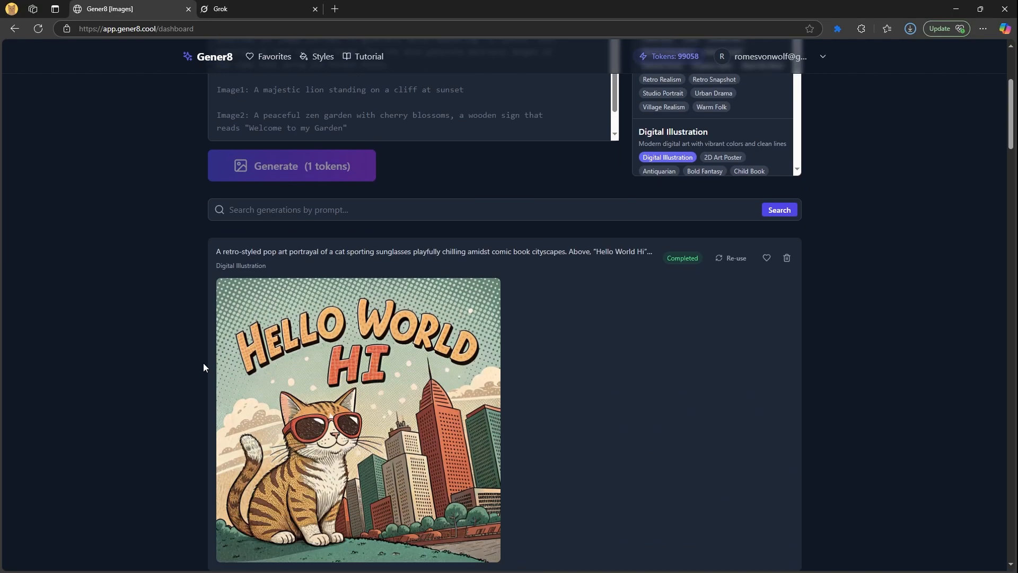
scroll(203, 366, "up", 4)
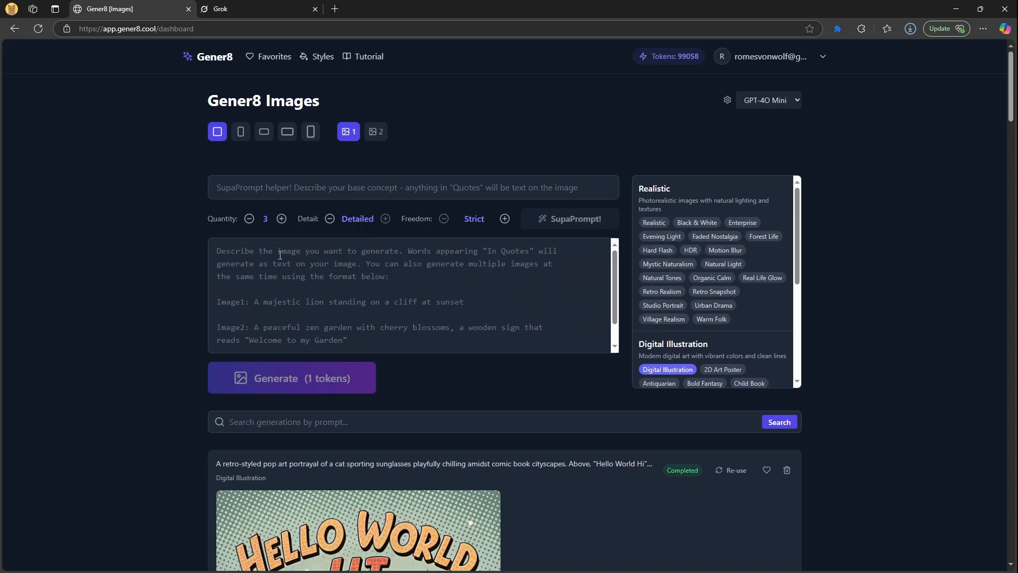
left_click(269, 9)
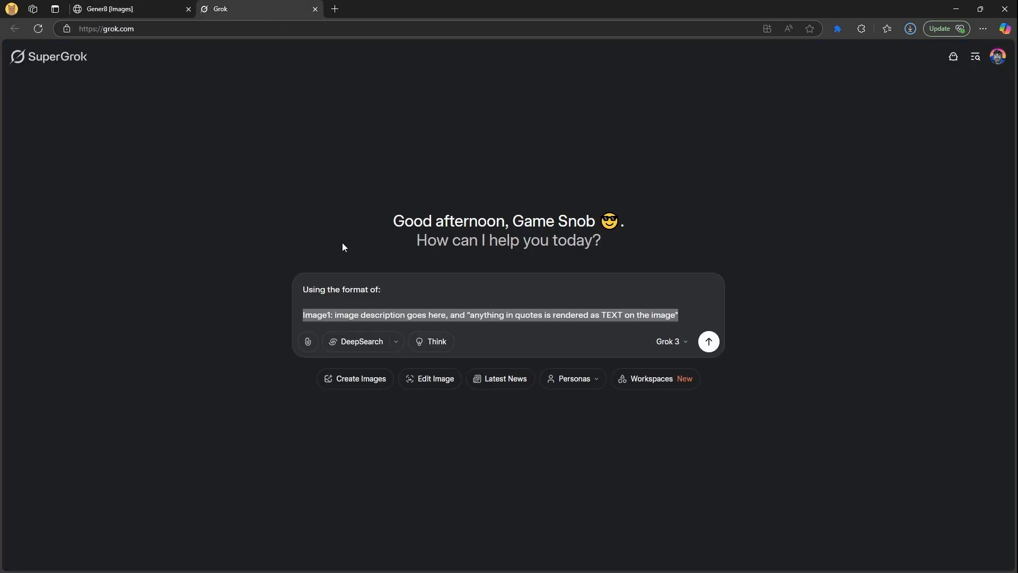
triple_click(340, 291)
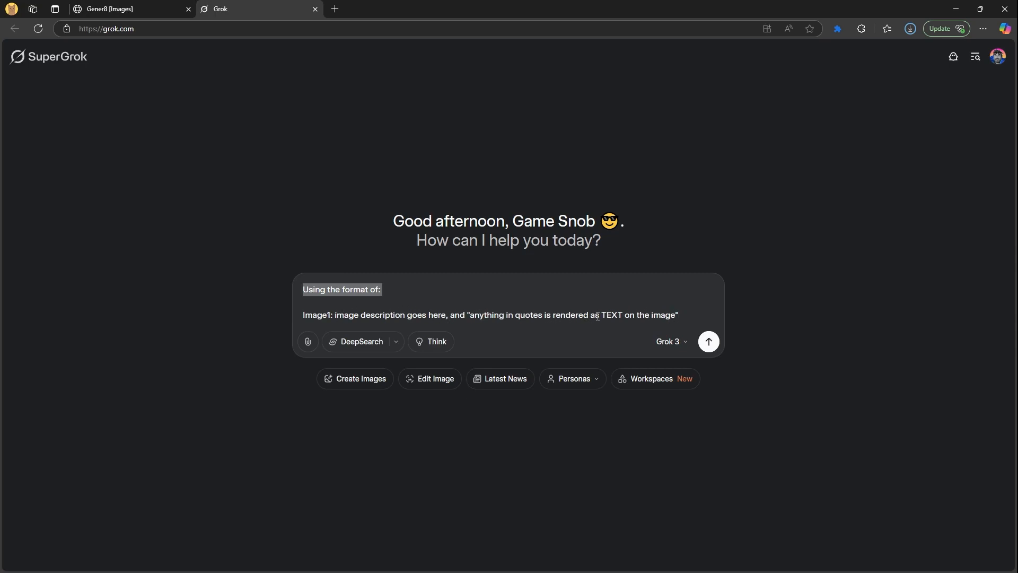
Ask Grok, below the example, to 'Generate up 10 ideas for an ad for a workout studio'
left_click(692, 312)
key("Return")
key("Return")
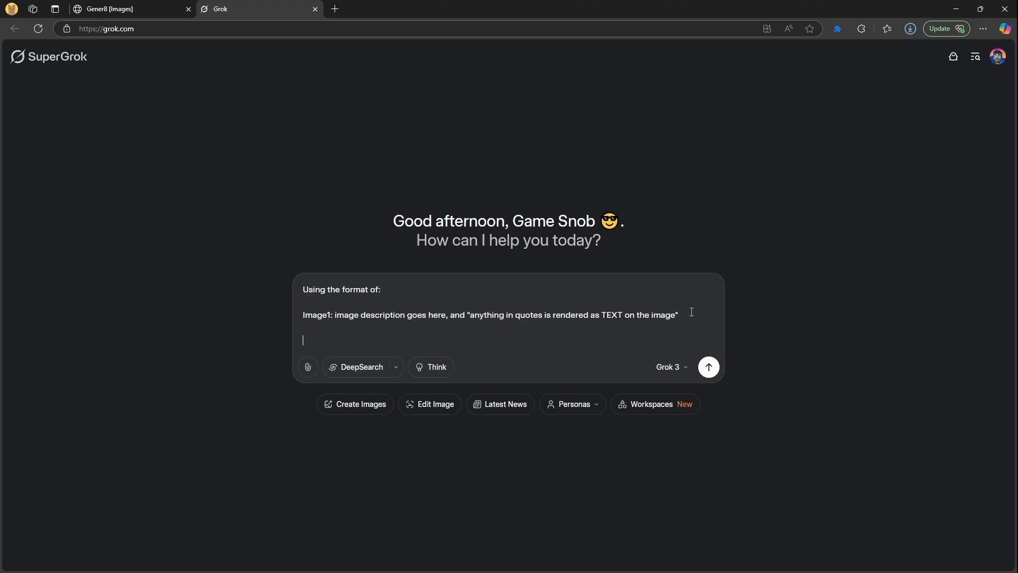
type("Generate up 10 ideas for an ad for ")
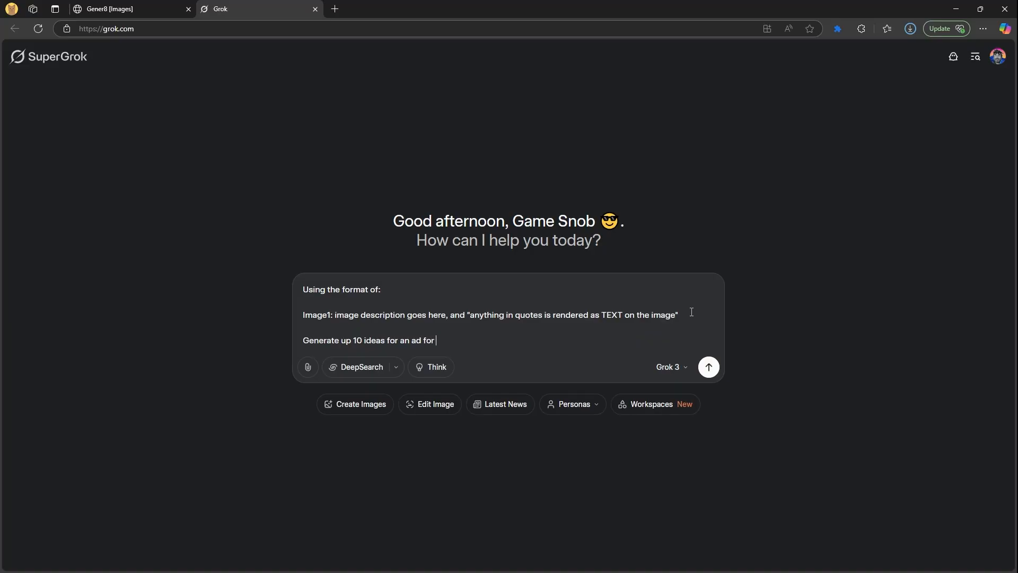
type("a workout stuido")
key("BackSpace")
key("BackSpace")
key("BackSpace")
type("dio")
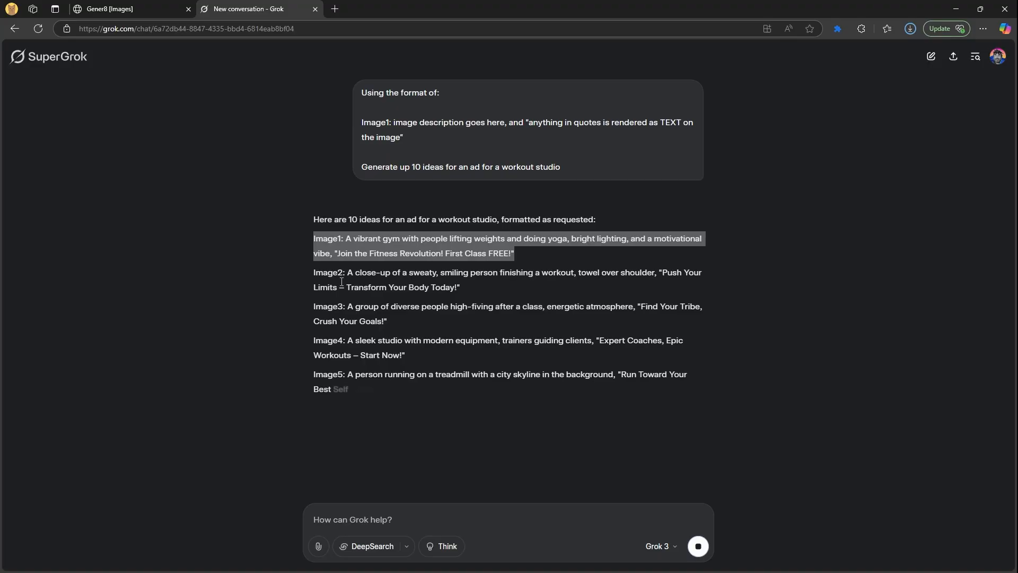
key("Return")
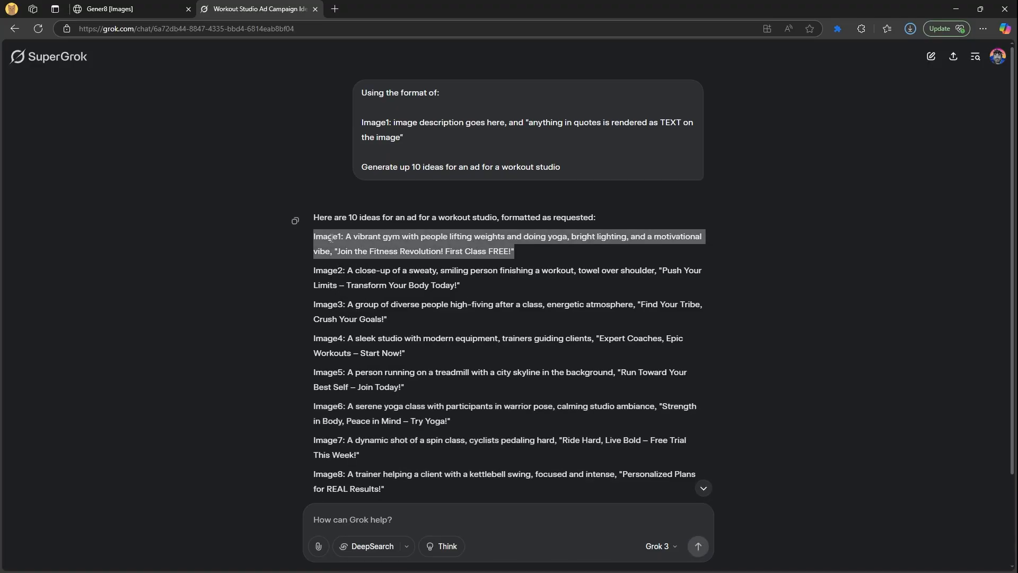
Paste Grok's ten workout-studio ad ideas into Gener8's prompt box and generate them
scroll(358, 300, "down", 2)
left_click(475, 447, "shift")
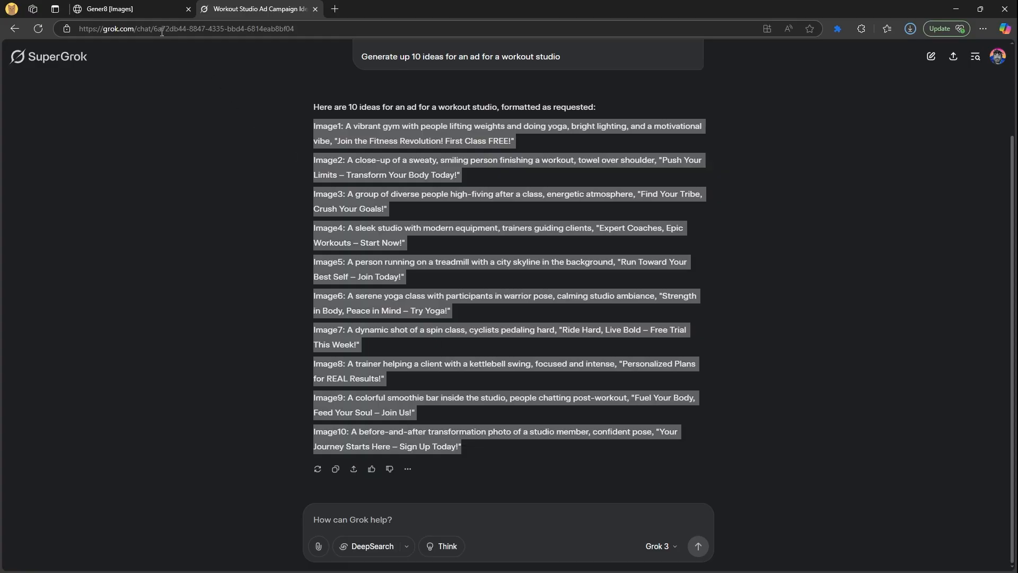
left_click(132, 9)
left_click(334, 303)
key("ctrl+v")
left_click(288, 378)
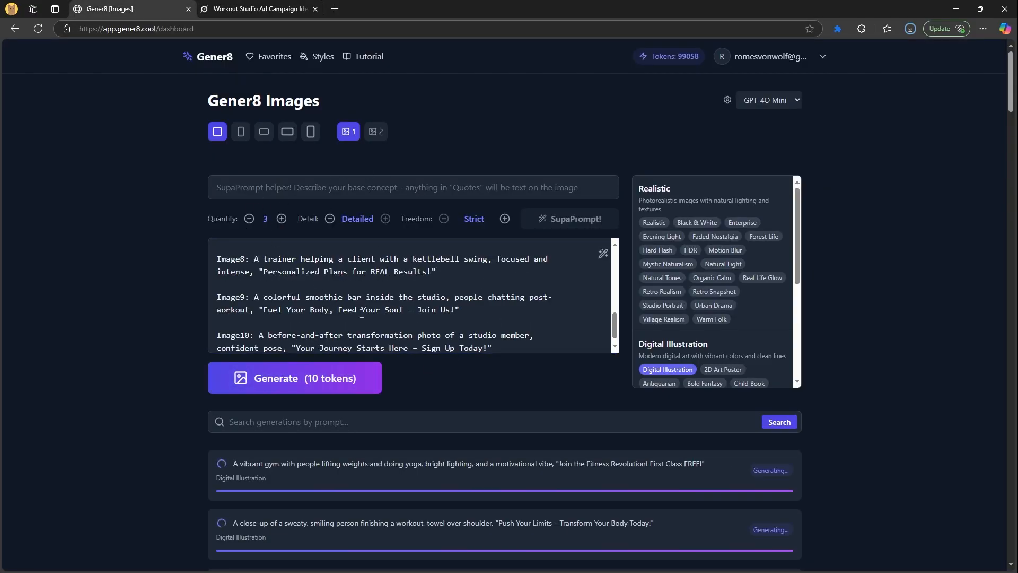
scroll(361, 314, "down", 1)
scroll(191, 434, "down", 7)
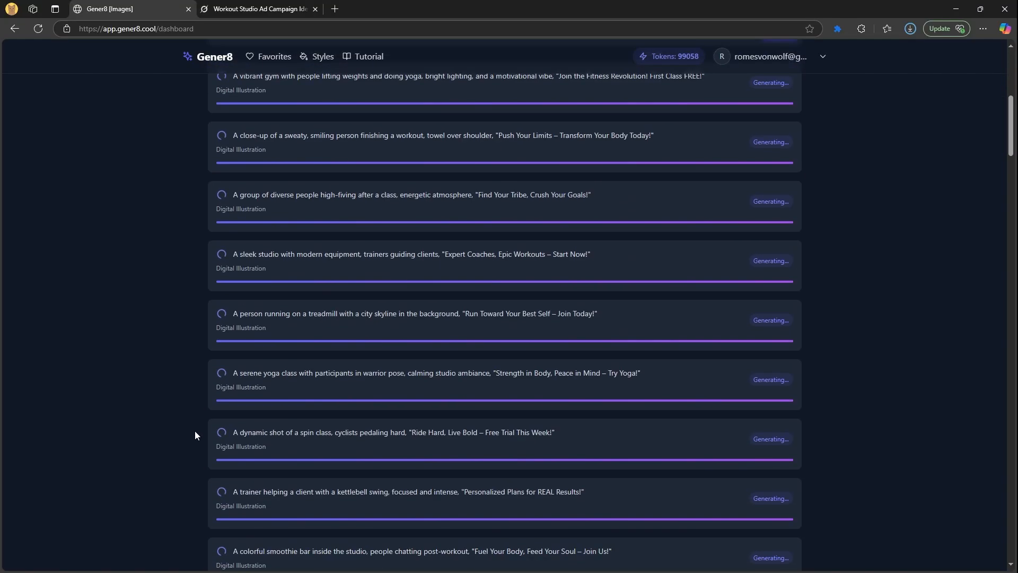
scroll(196, 430, "down", 4)
scroll(200, 413, "up", 11)
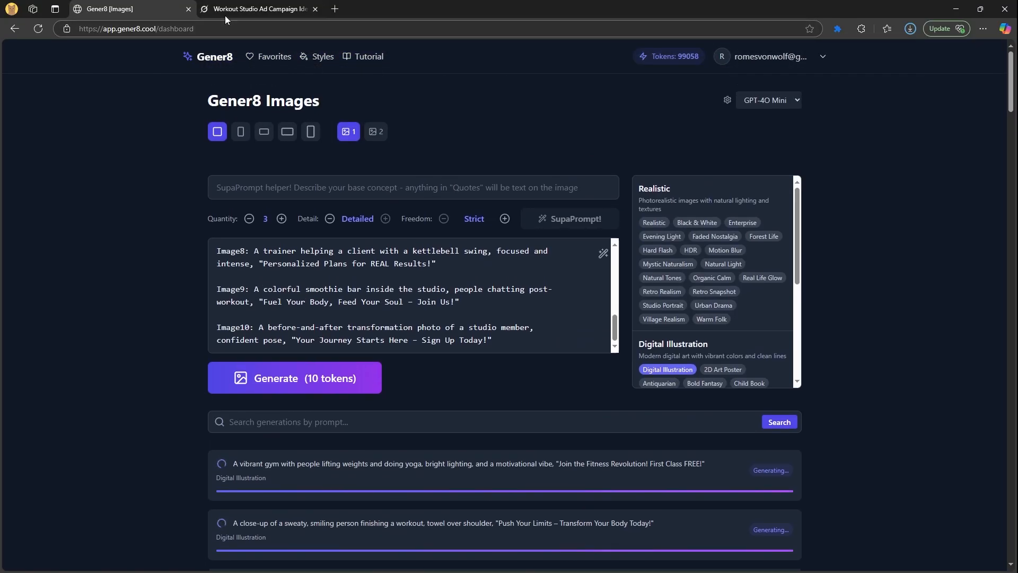
left_click(227, 15)
left_click(346, 520)
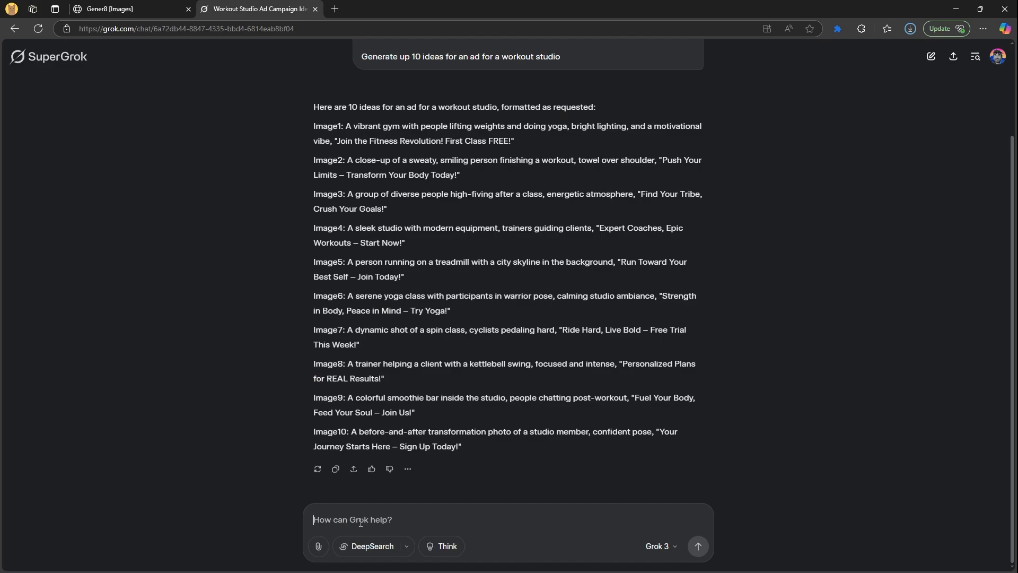
type("no i didn't ")
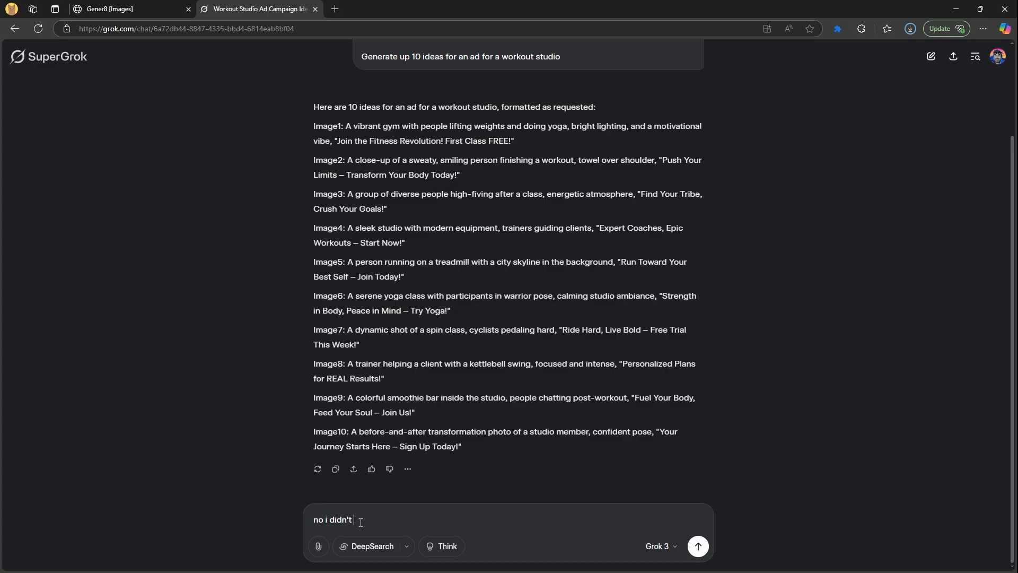
type("like green")
left_click(135, 9)
scroll(202, 325, "down", 7)
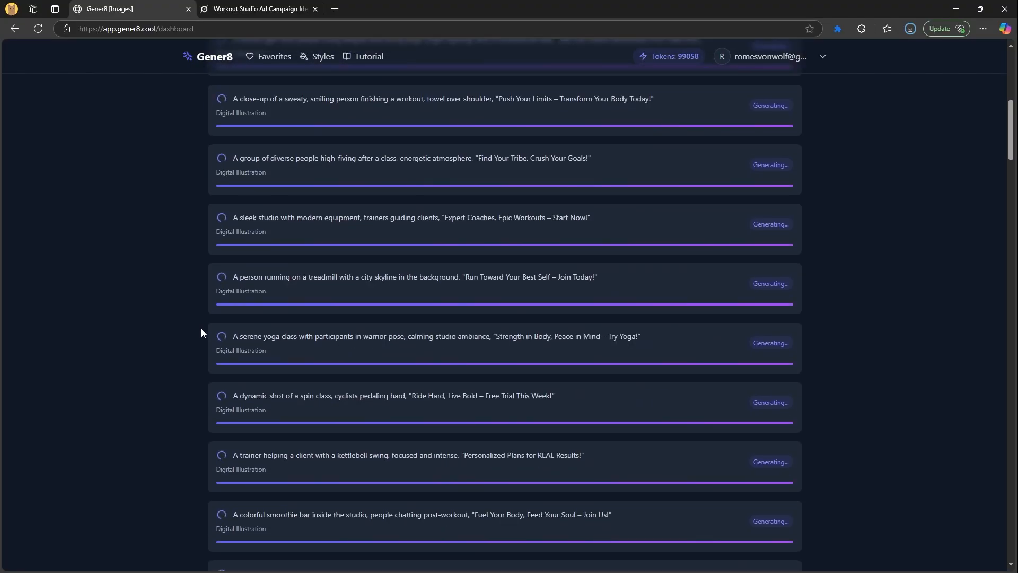
scroll(201, 329, "up", 2)
scroll(202, 333, "up", 6)
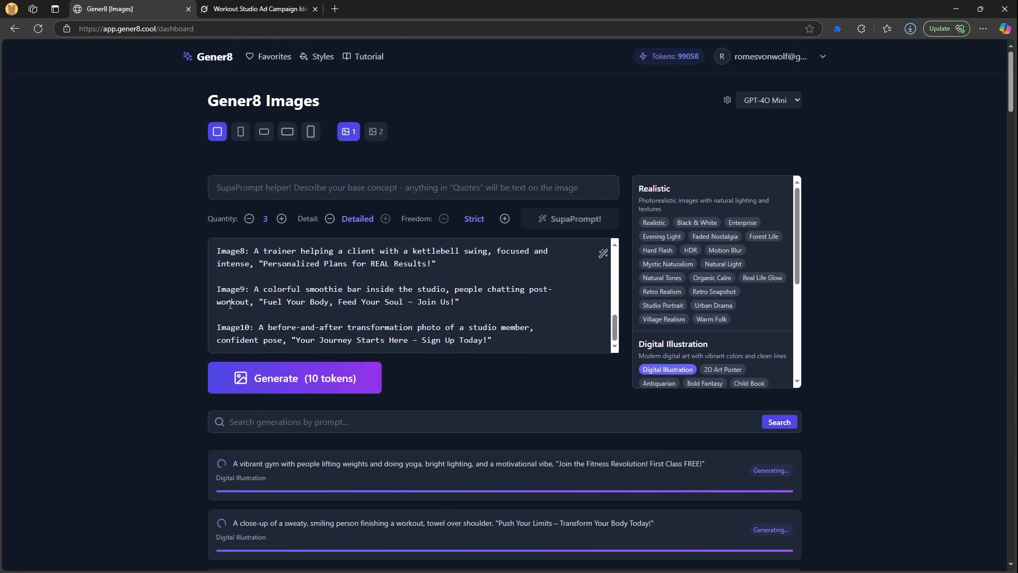
left_click(282, 194)
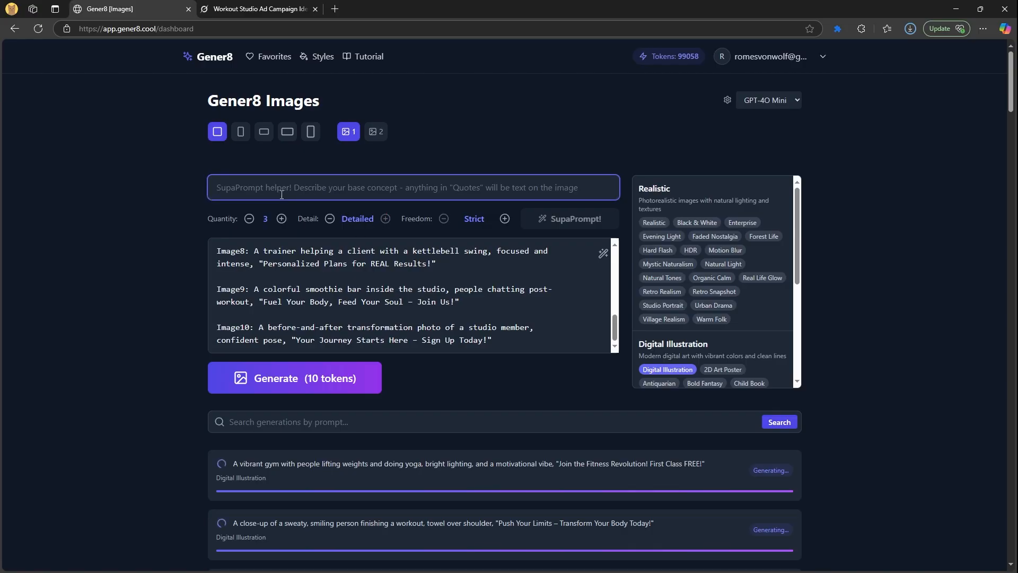
left_click(260, 11)
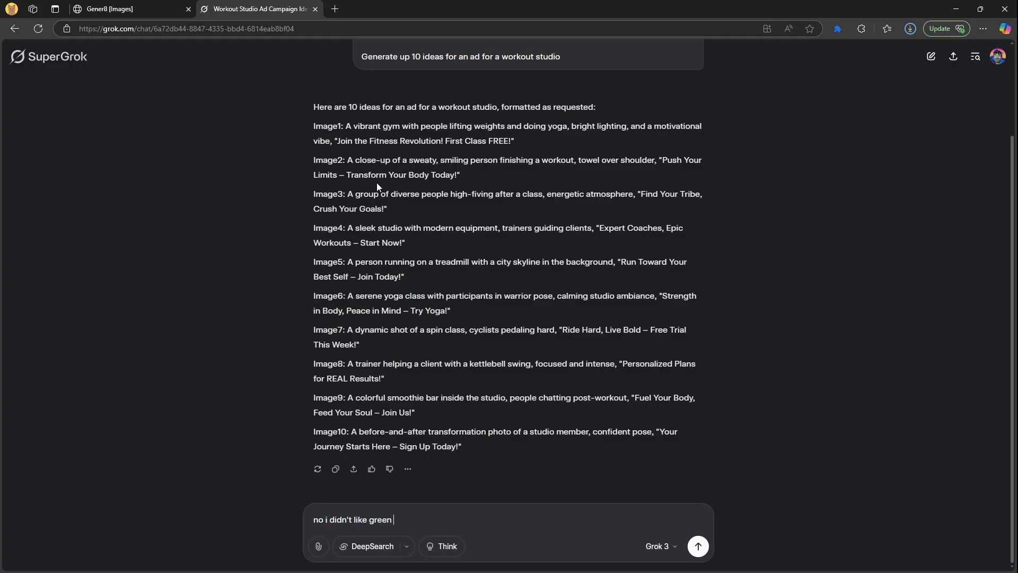
left_click(137, 10)
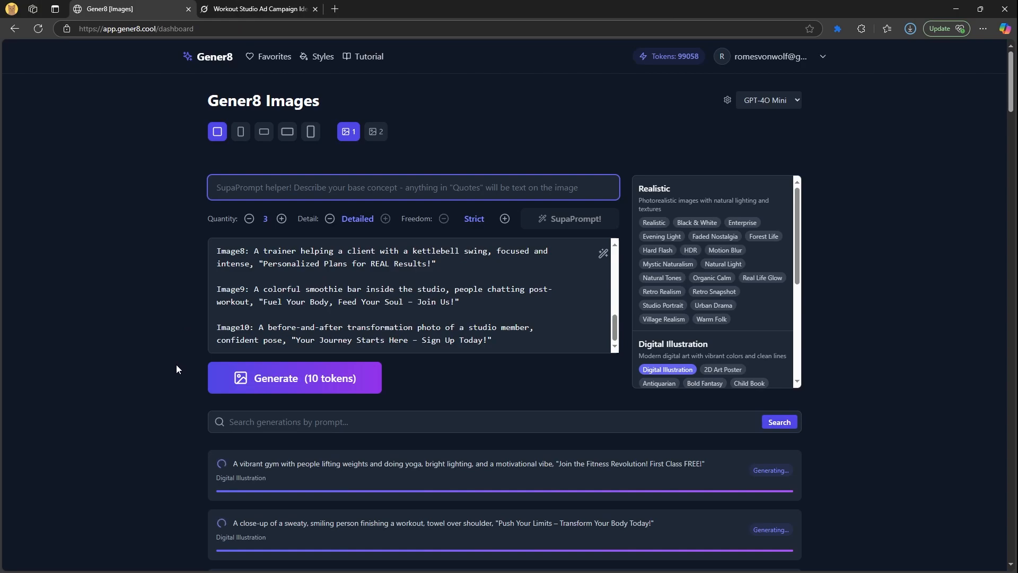
Scroll through the ten finished Digital Illustration workout ads, then pick the Realistic style
scroll(175, 364, "down", 4)
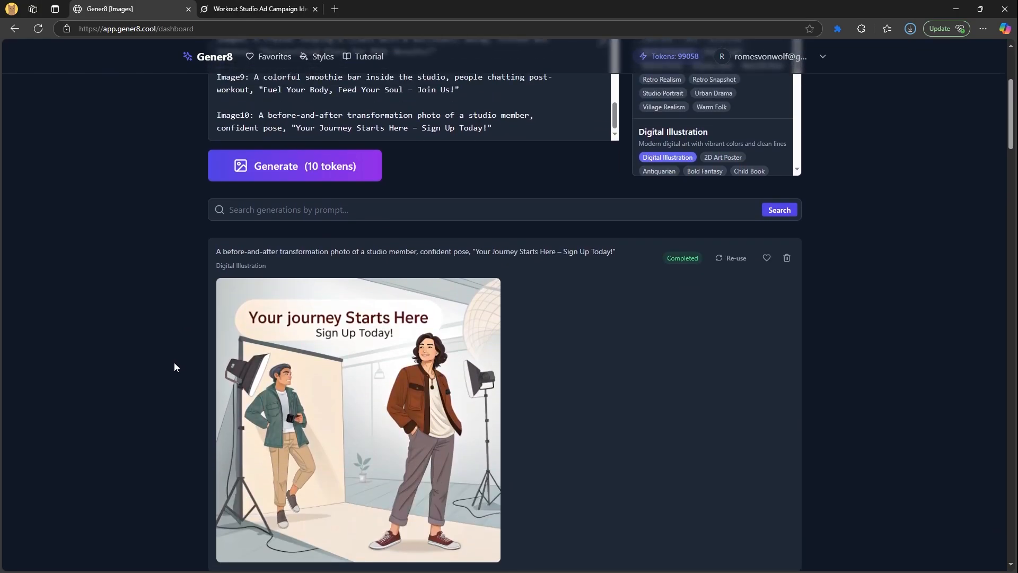
scroll(174, 367, "down", 8)
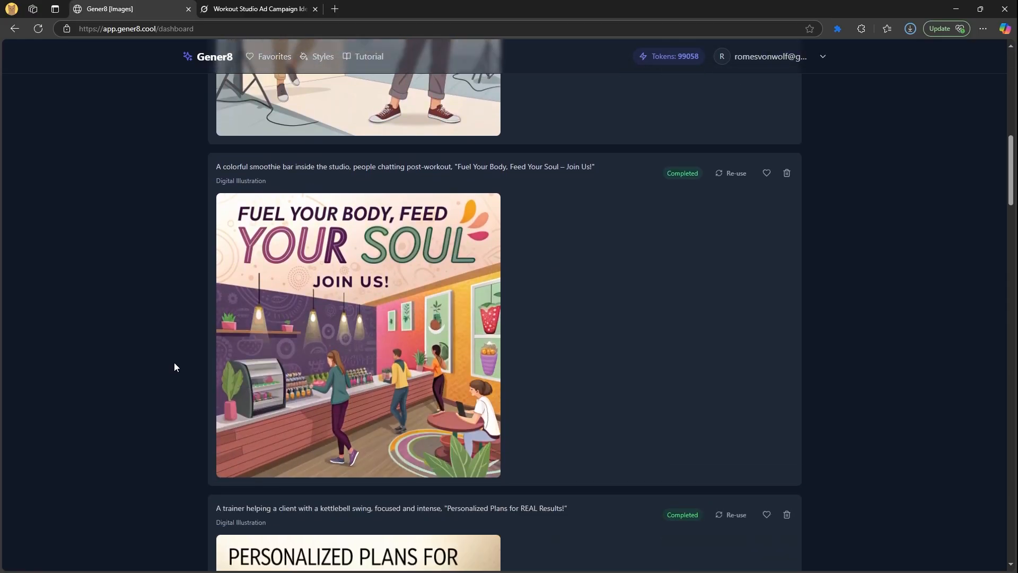
scroll(174, 362, "down", 12)
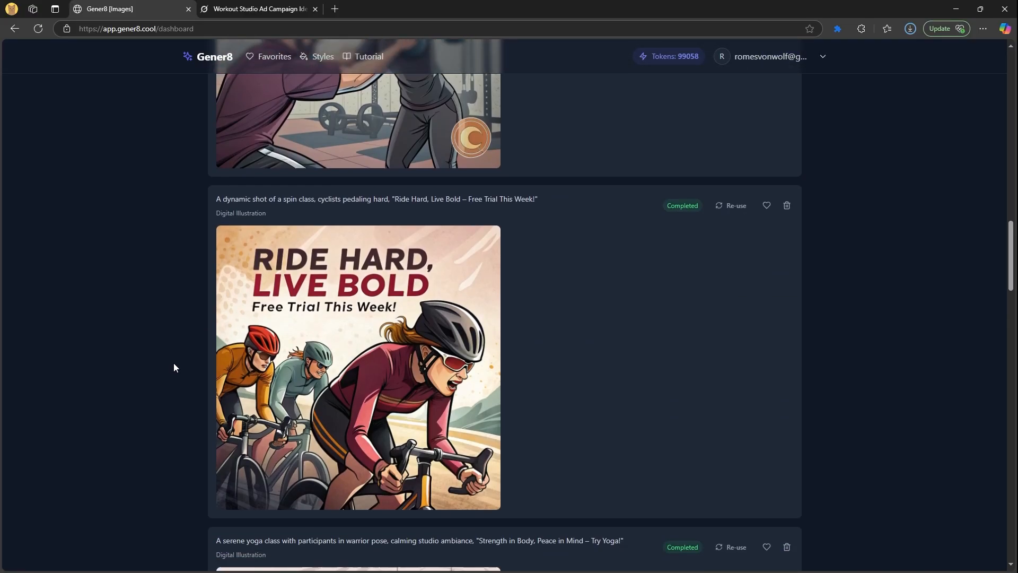
scroll(175, 367, "down", 13)
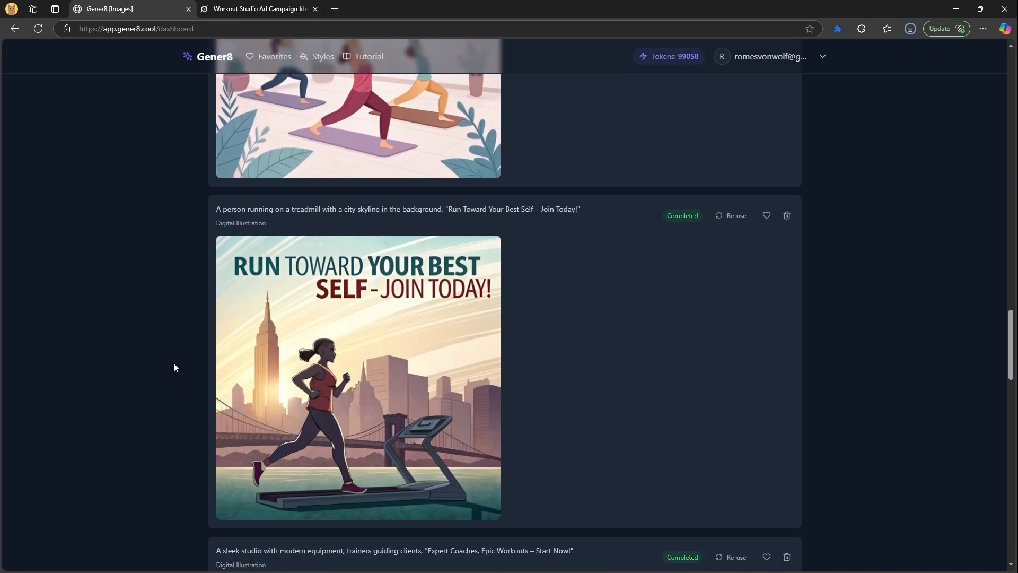
scroll(174, 367, "down", 10)
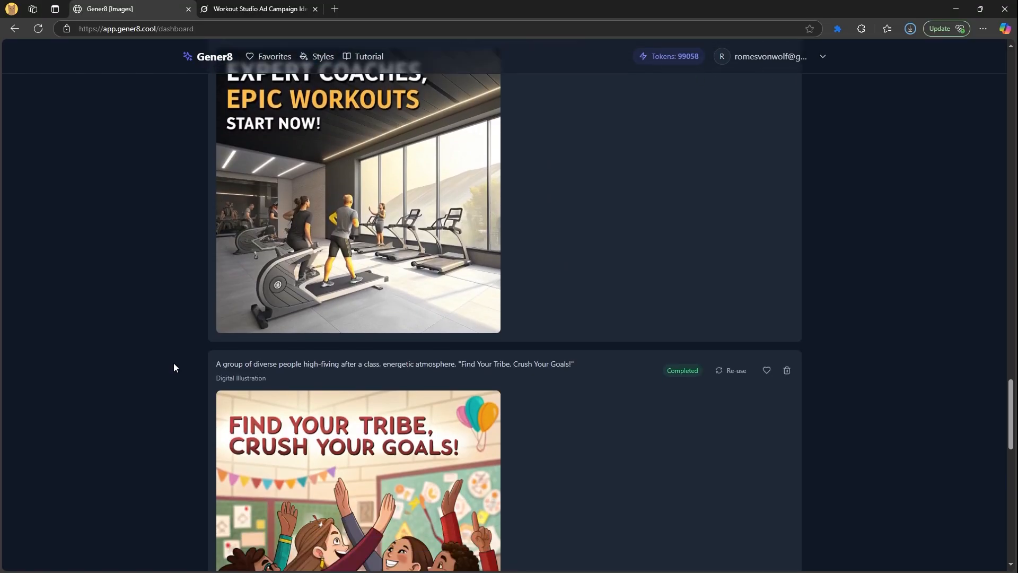
scroll(173, 363, "down", 11)
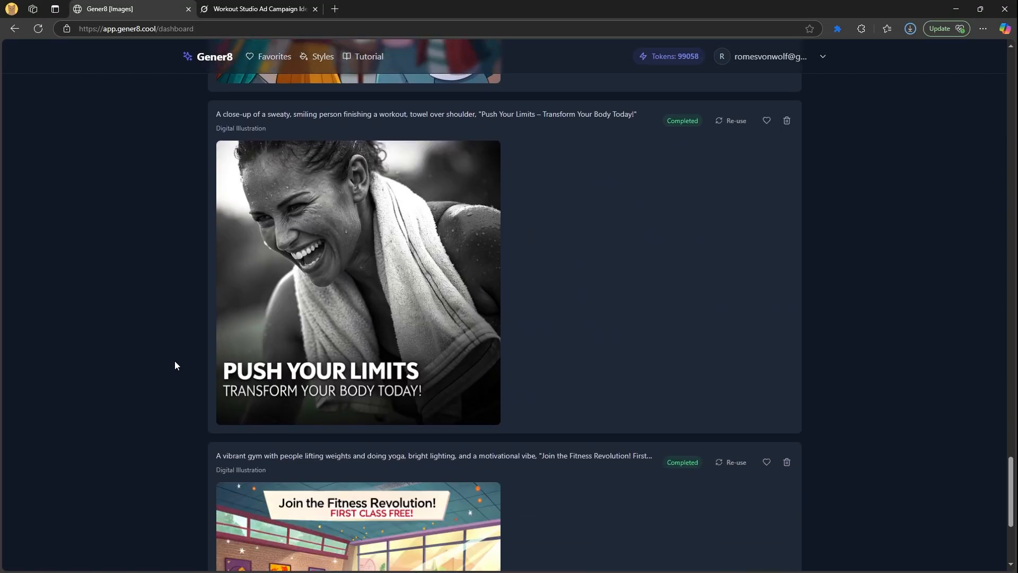
scroll(175, 366, "down", 1)
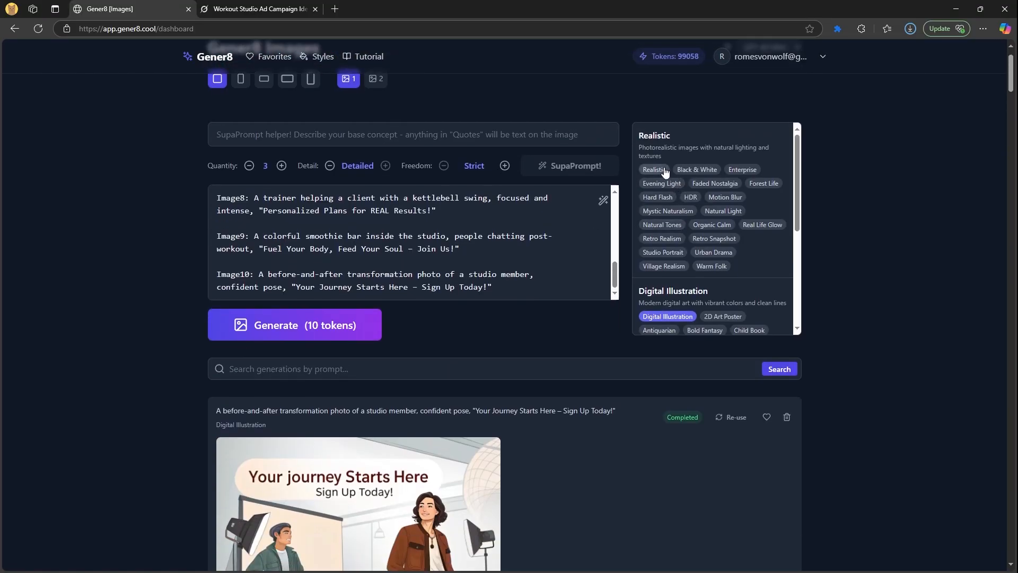
left_click(661, 170)
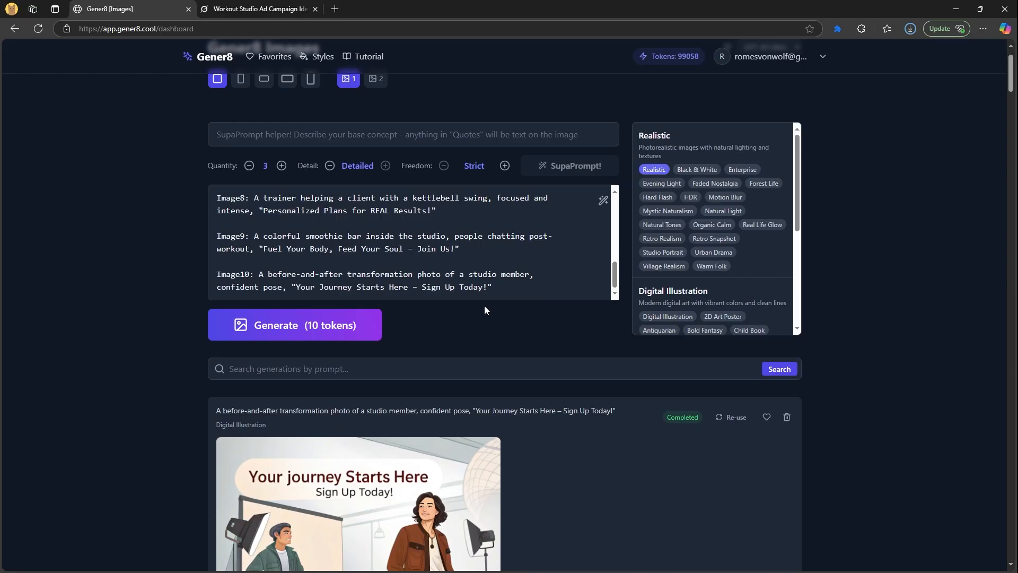
Review the Image1 to Image8 workout-ad prompts in the prompt box
scroll(371, 318, "up", 1)
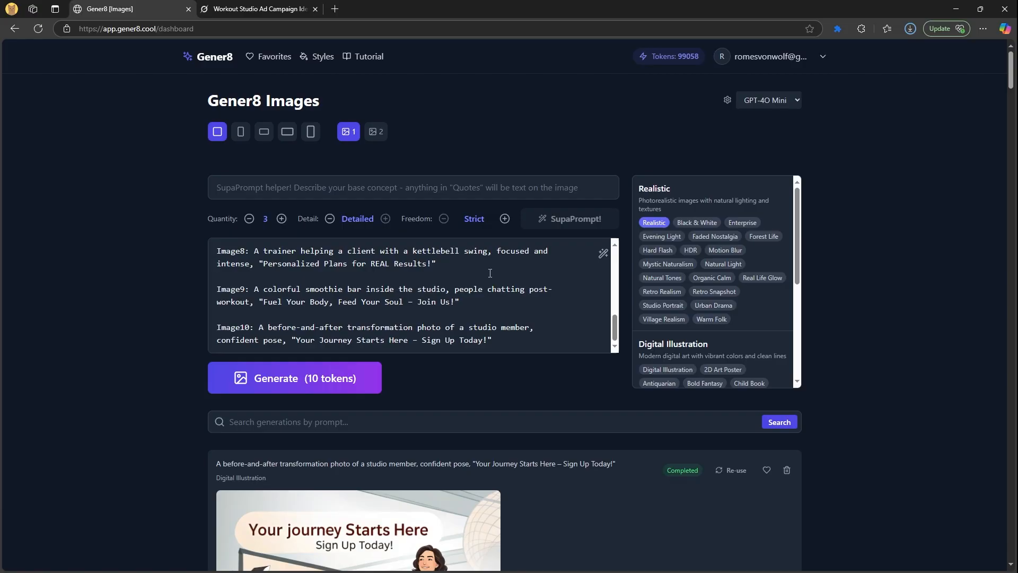
left_click(489, 273)
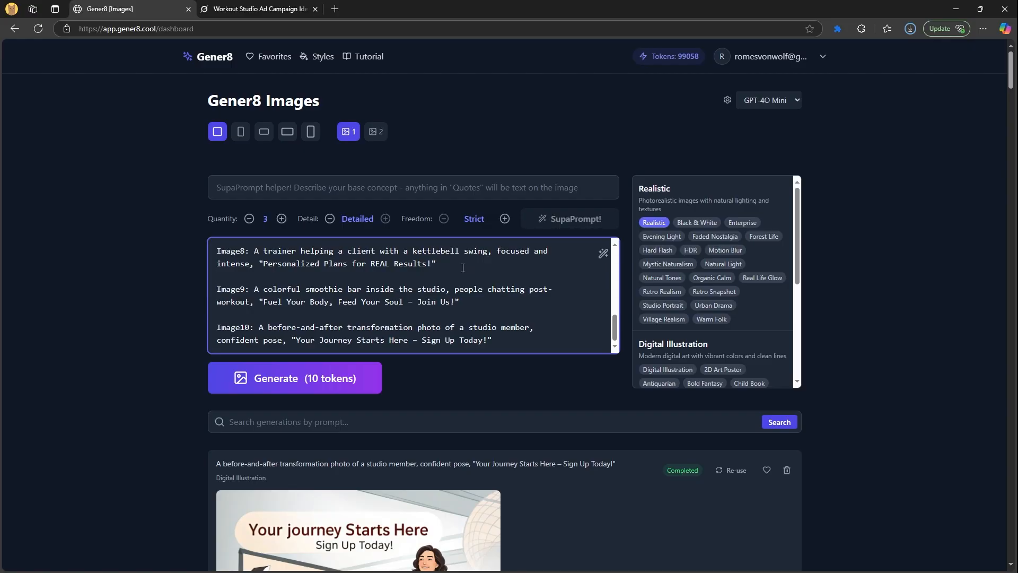
left_click_drag(452, 268, 194, 231)
left_click(330, 282)
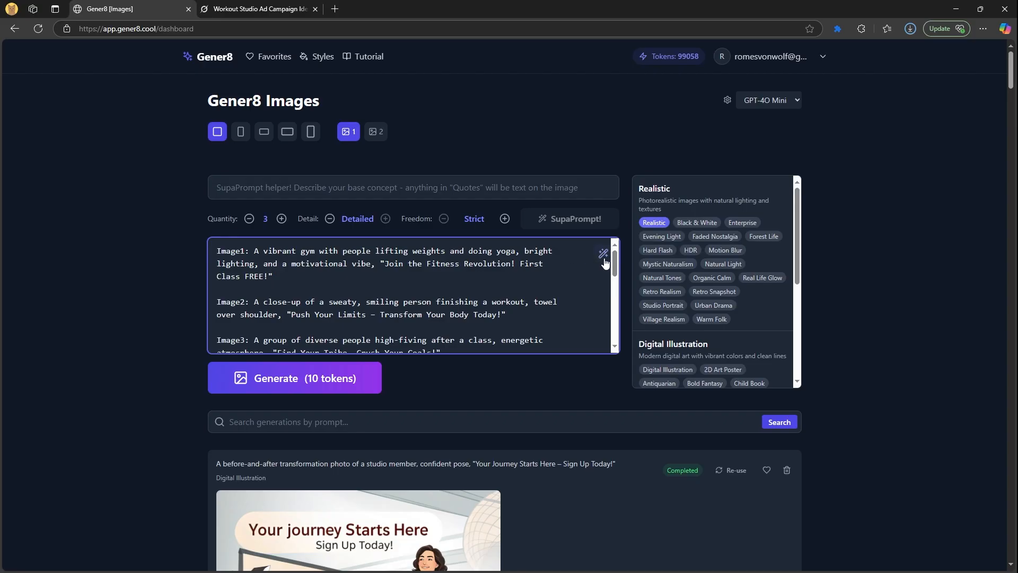
scroll(393, 295, "down", 5)
scroll(393, 295, "up", 5)
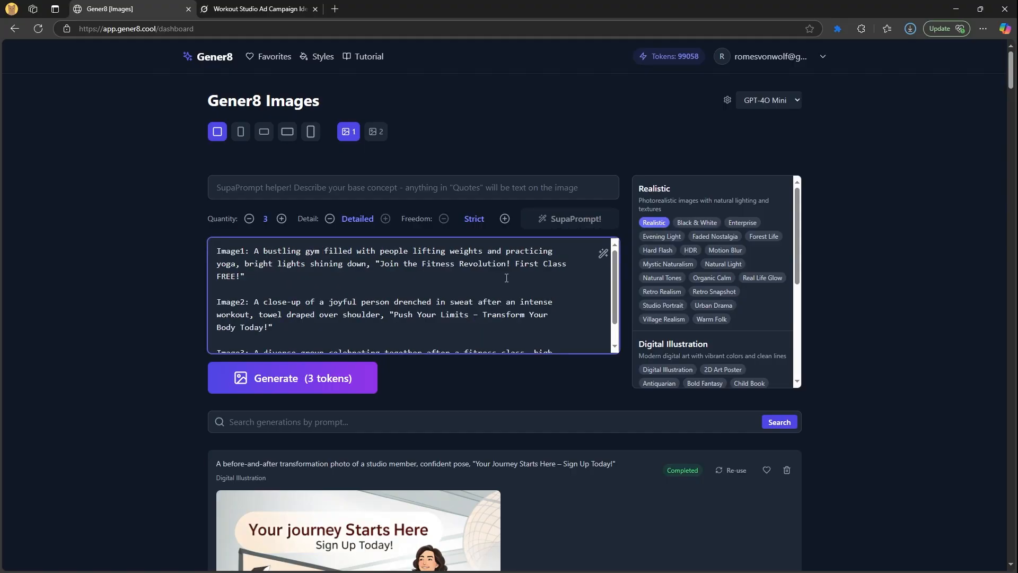
Generate the rewritten Realistic workout prompts and have the descriptions reworded again
left_click(345, 369)
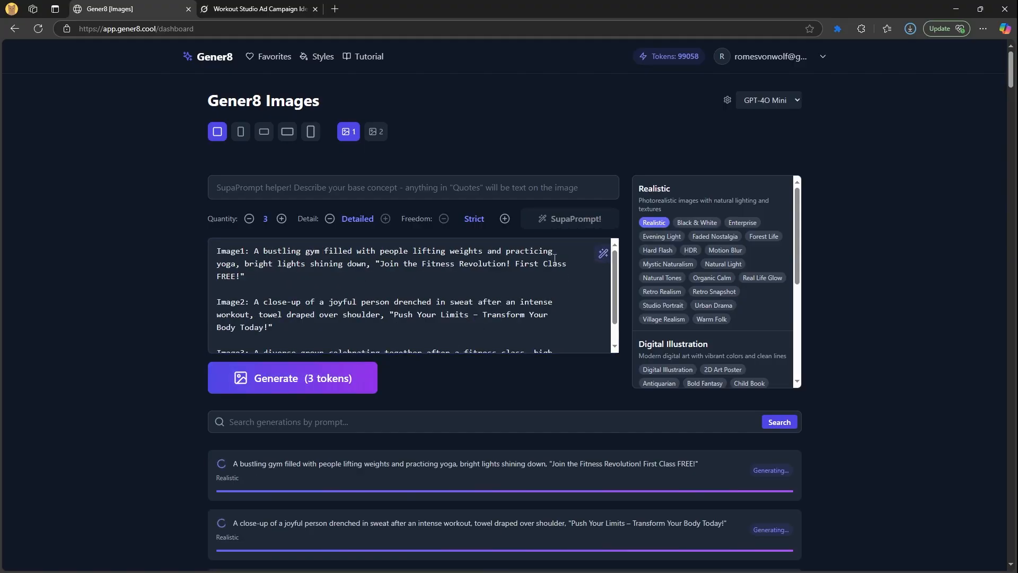
scroll(488, 283, "down", 1)
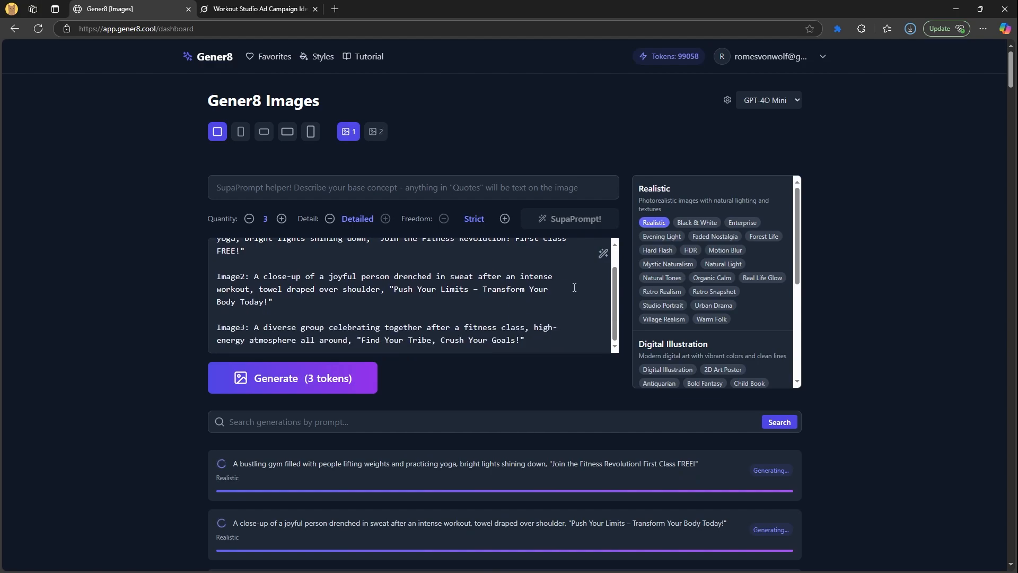
left_click(607, 263)
scroll(601, 280, "up", 1)
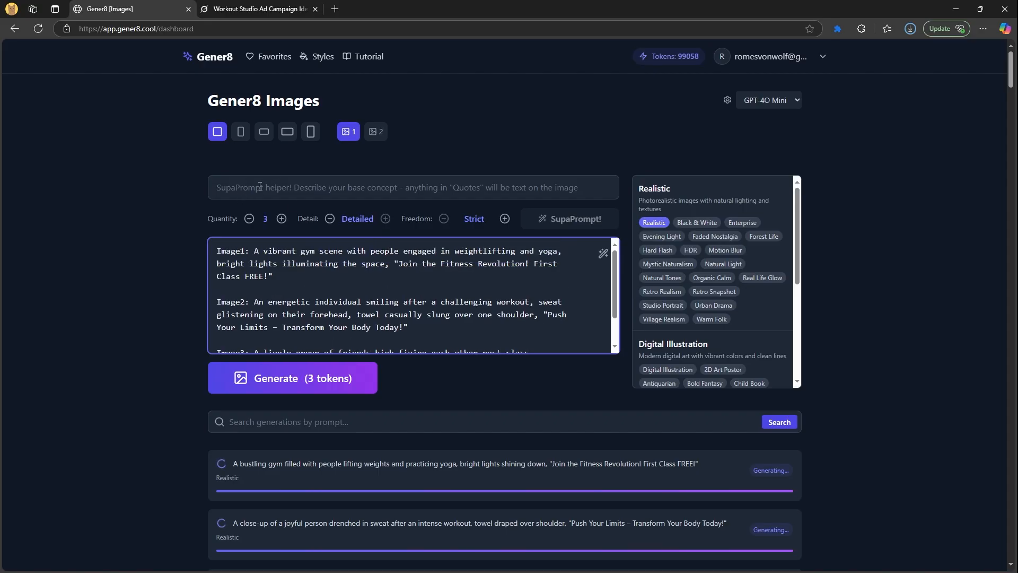
left_click(260, 186)
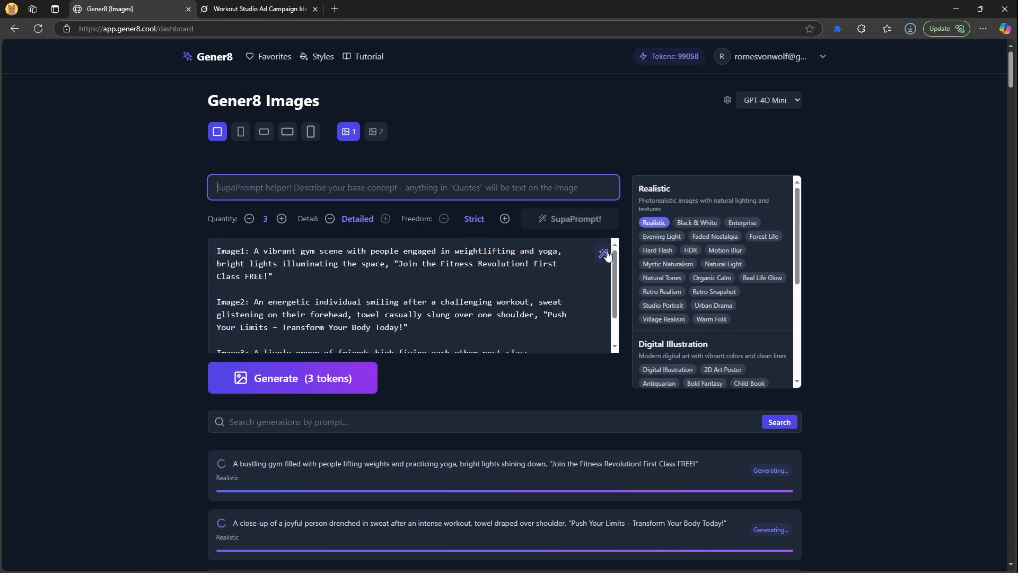
left_click_drag(283, 277, 191, 244)
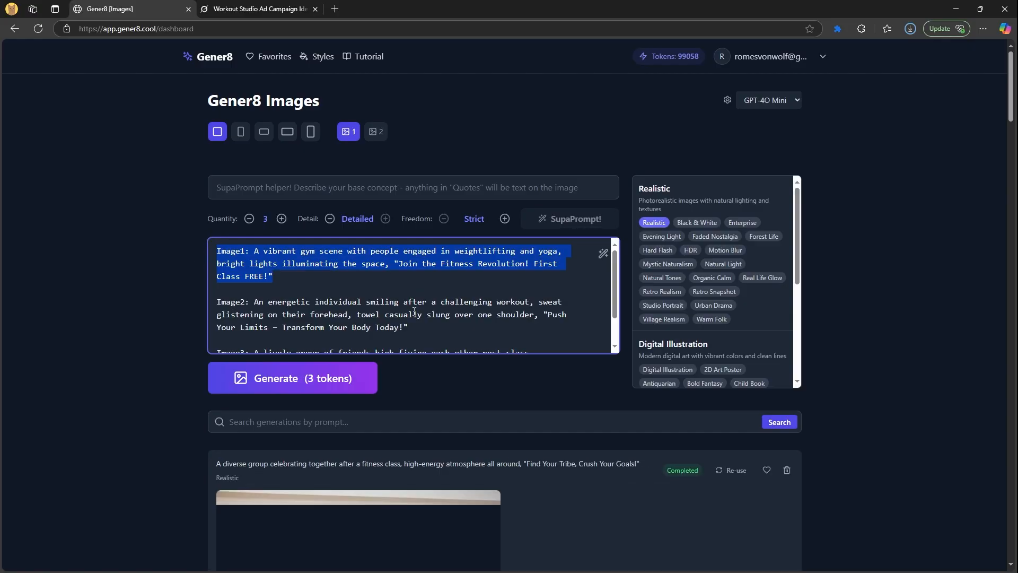
Scroll through the completed 'Join the Fitness Revolution!', 'Push Your Limits' and 'Find Your Tribe' ads
scroll(444, 303, "down", 1)
scroll(199, 349, "down", 5)
scroll(160, 367, "down", 5)
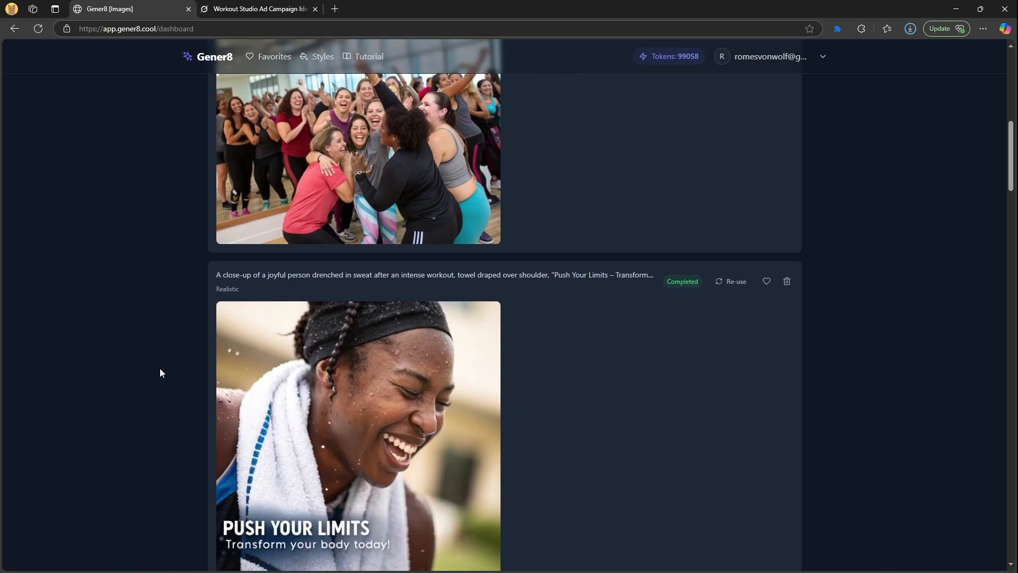
scroll(162, 365, "down", 8)
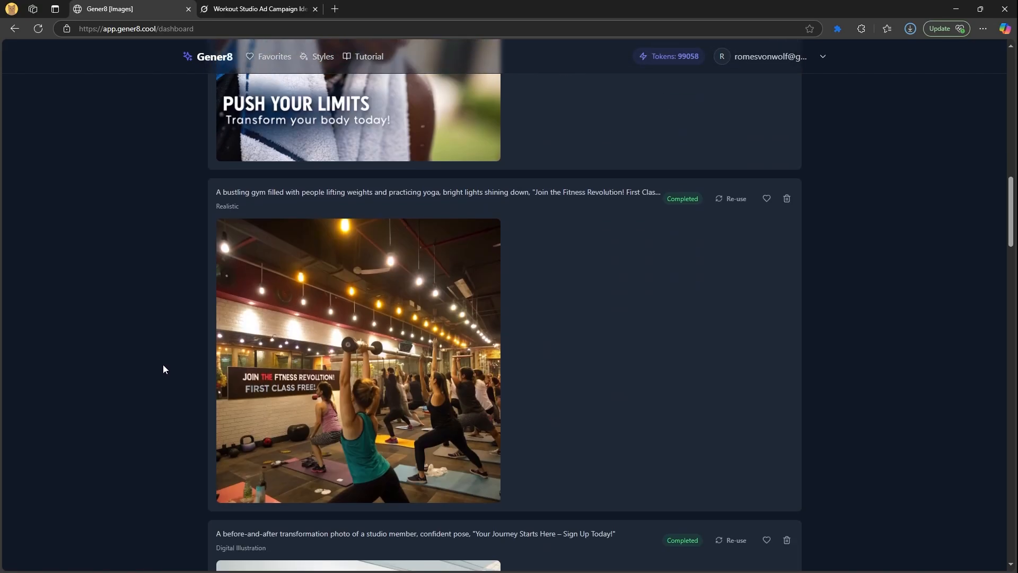
scroll(164, 364, "down", 6)
scroll(167, 361, "up", 20)
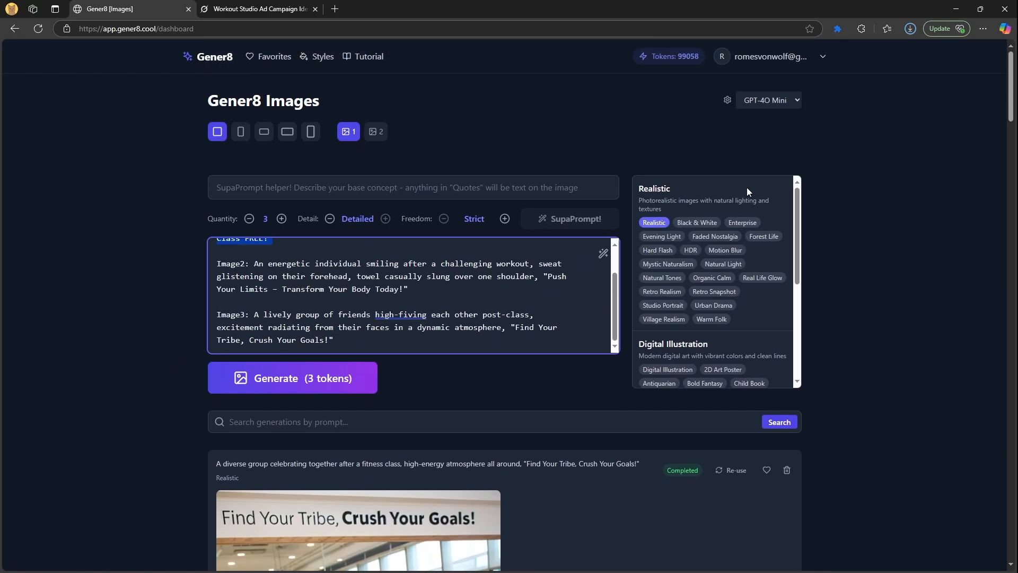
Search the history for 'gym' and browse matches like 'No Gym Needed!' and '30-Day Shred!'
left_click(326, 425)
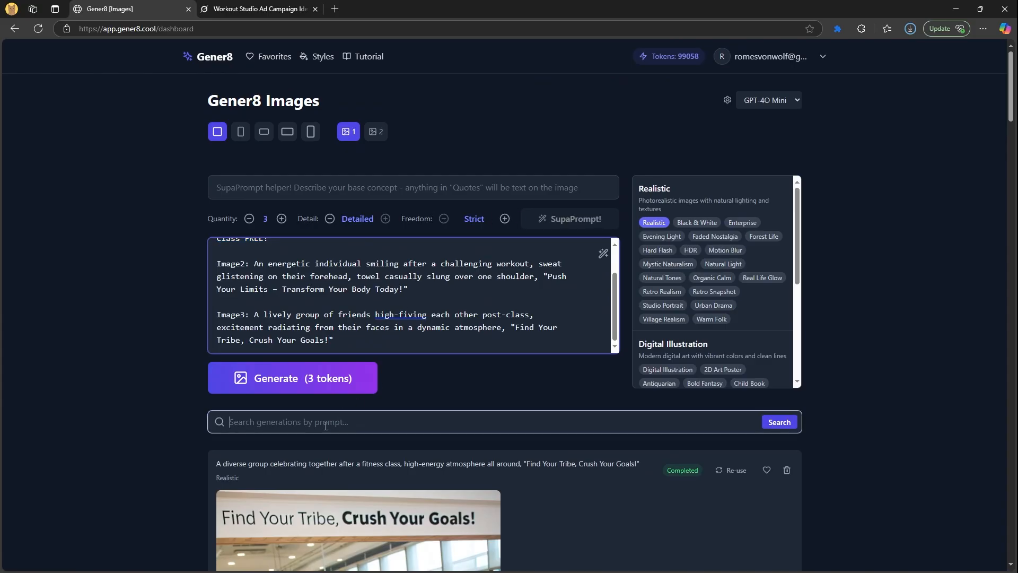
type("gym")
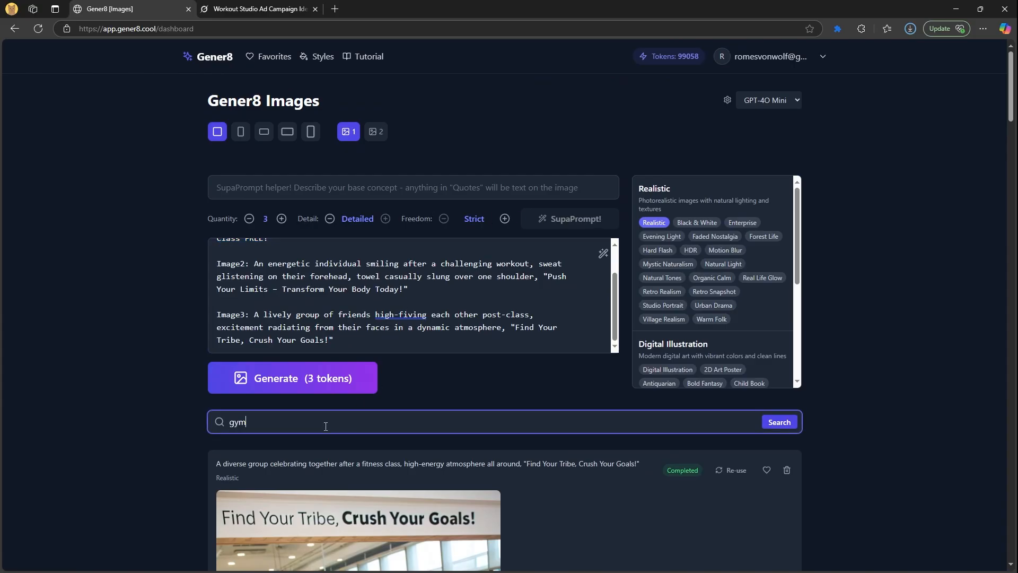
left_click(780, 422)
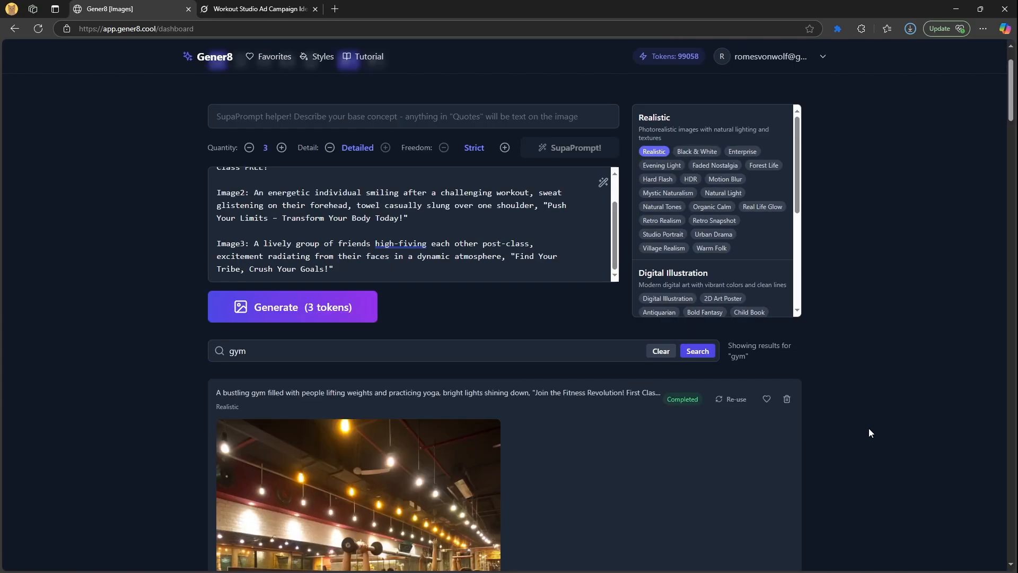
scroll(868, 427, "down", 6)
scroll(772, 409, "up", 2)
scroll(188, 420, "down", 5)
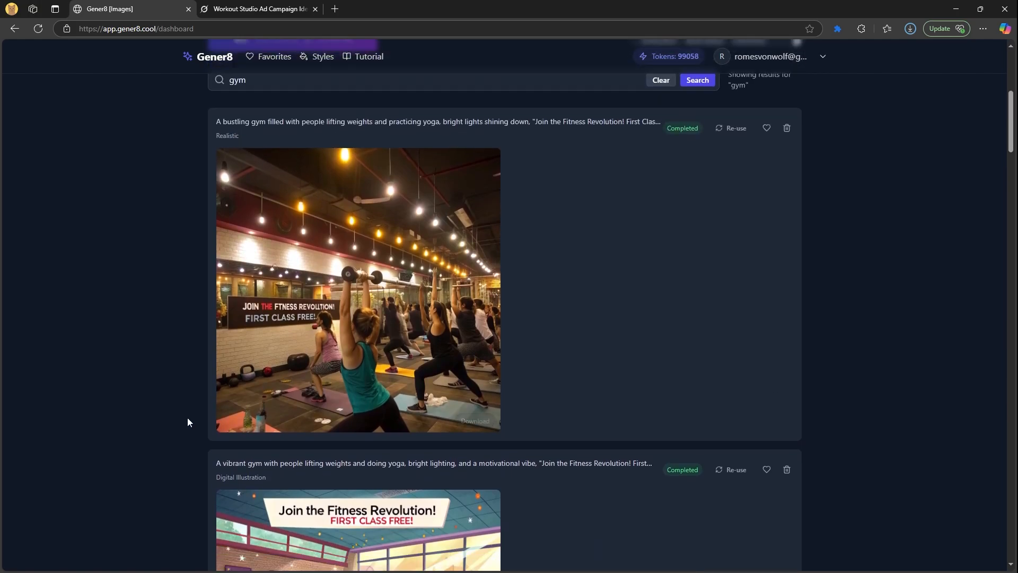
scroll(161, 433, "down", 7)
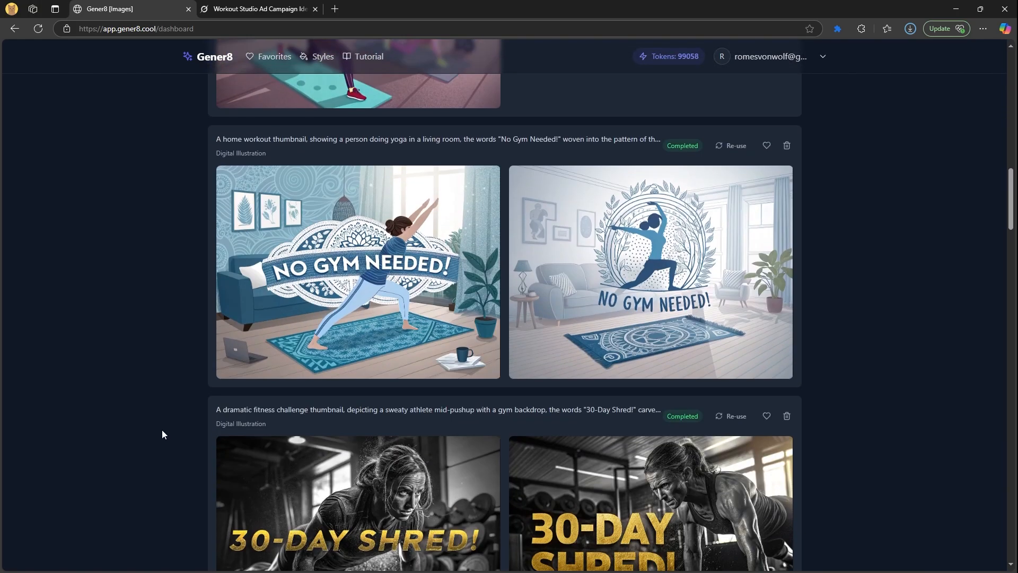
scroll(162, 431, "down", 11)
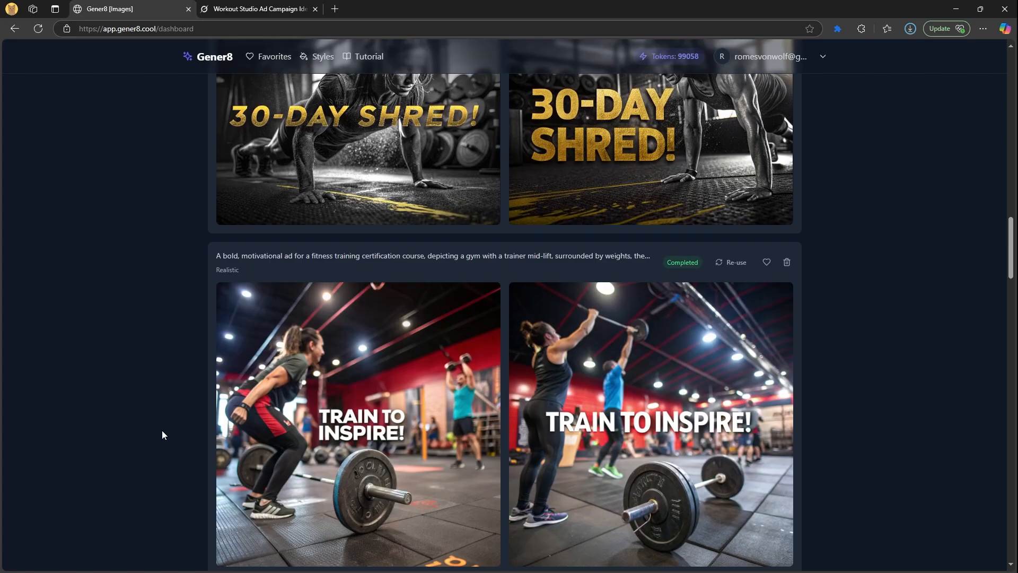
scroll(162, 432, "down", 10)
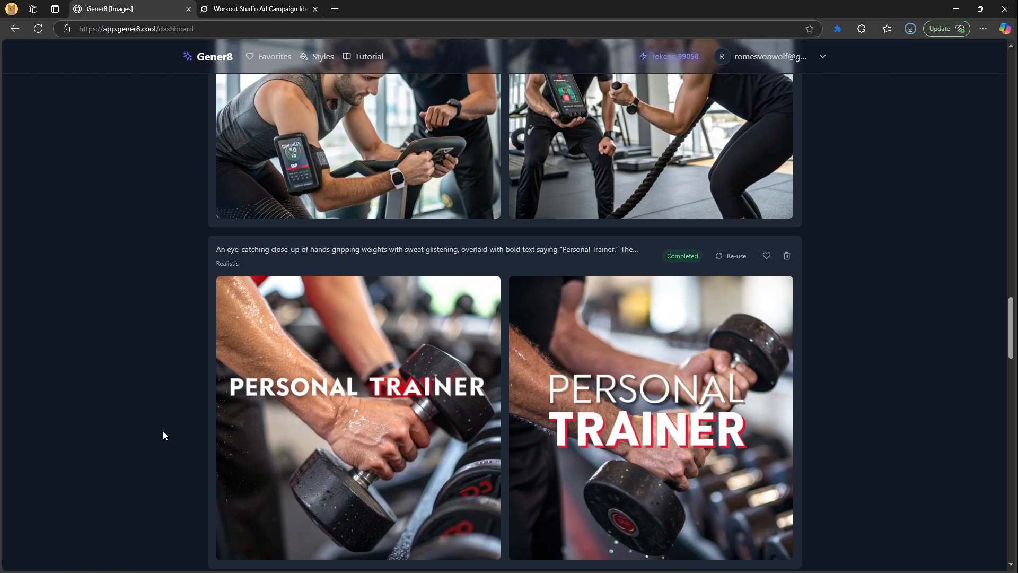
middle_click(154, 452)
scroll(154, 453, "up", 20)
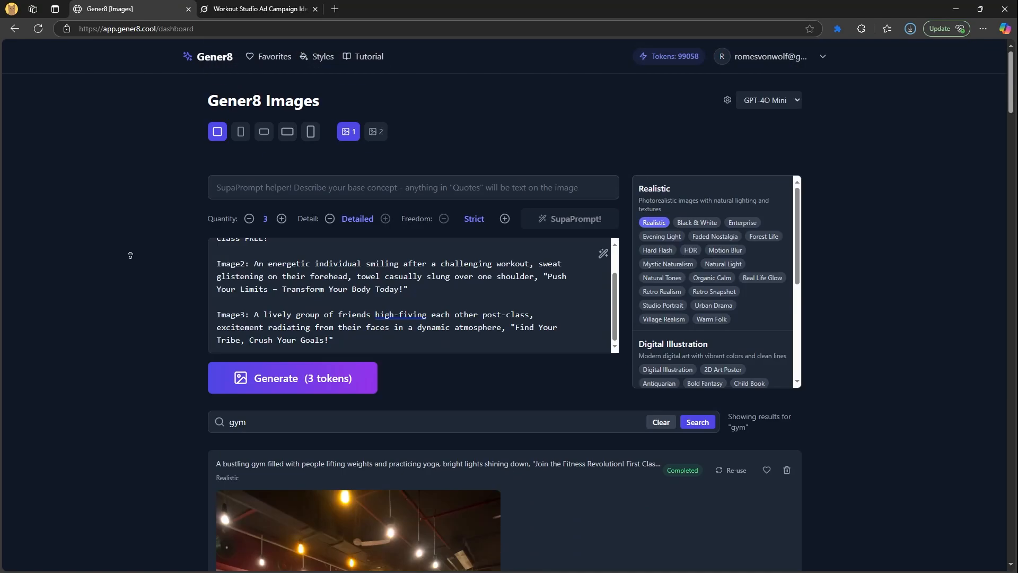
left_click(283, 423)
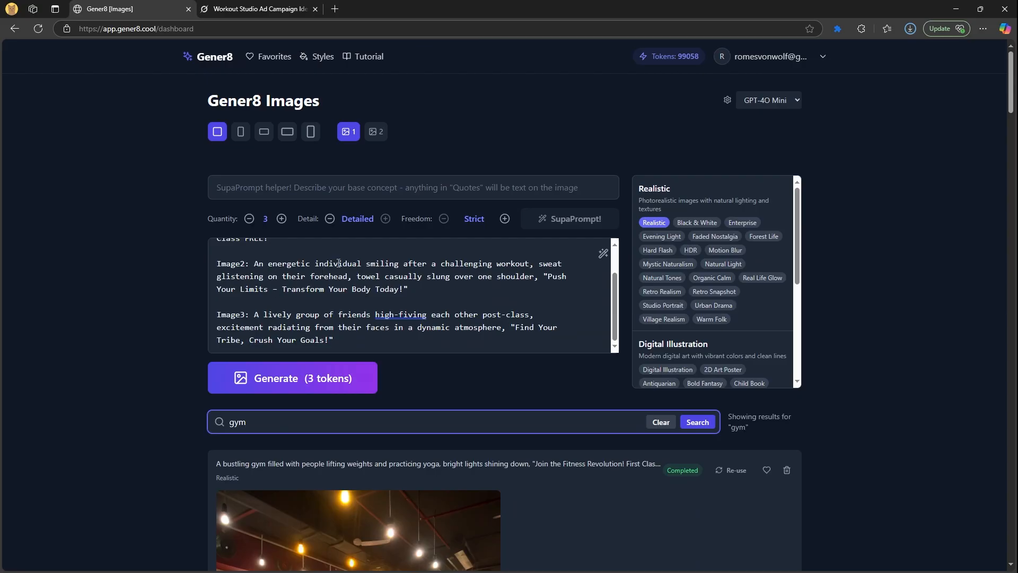
Browse the Style Gallery, then return to the dashboard with an empty prompt and full history
left_click(325, 57)
scroll(82, 287, "down", 1)
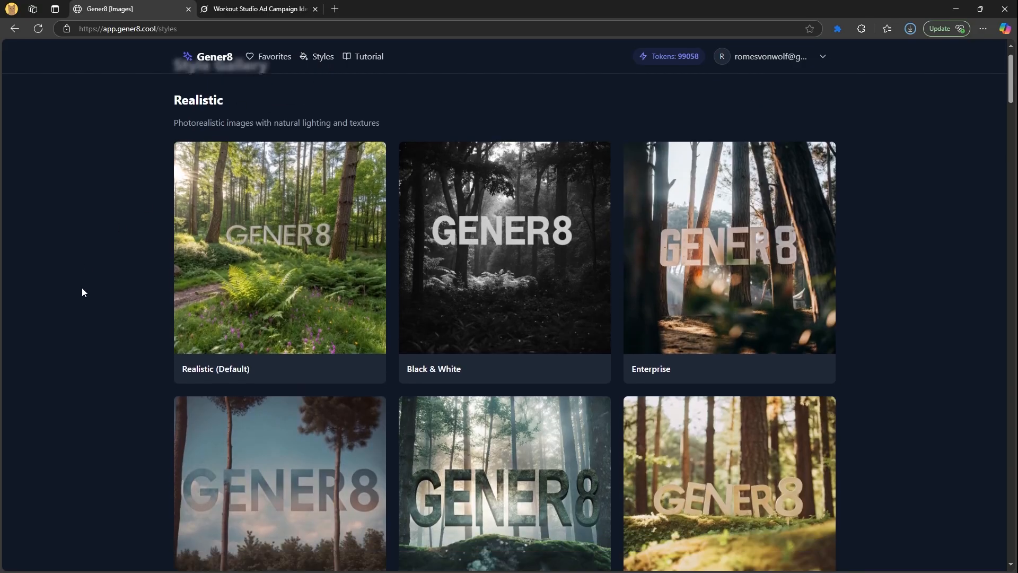
scroll(82, 287, "down", 14)
scroll(86, 288, "down", 12)
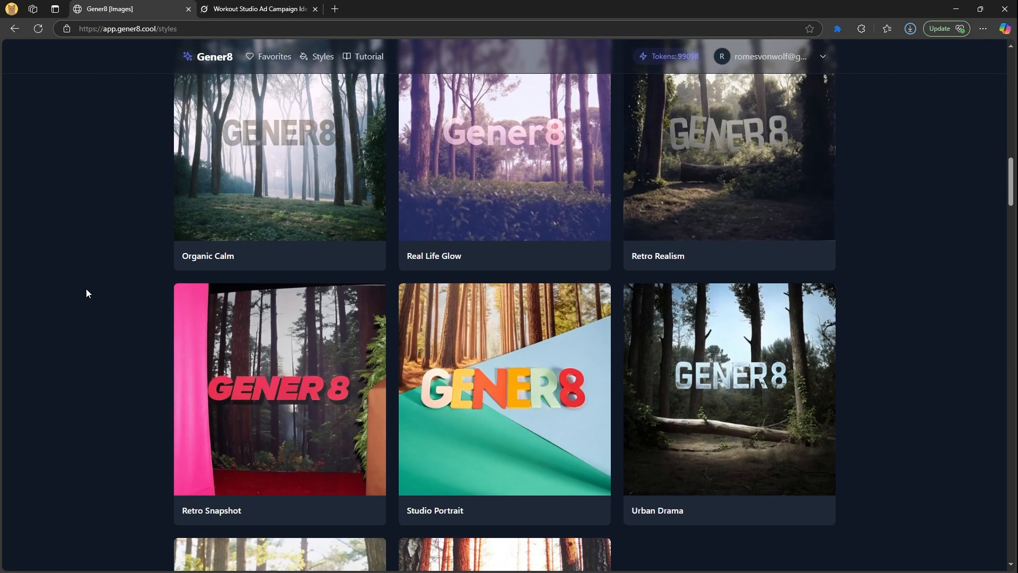
scroll(86, 288, "down", 20)
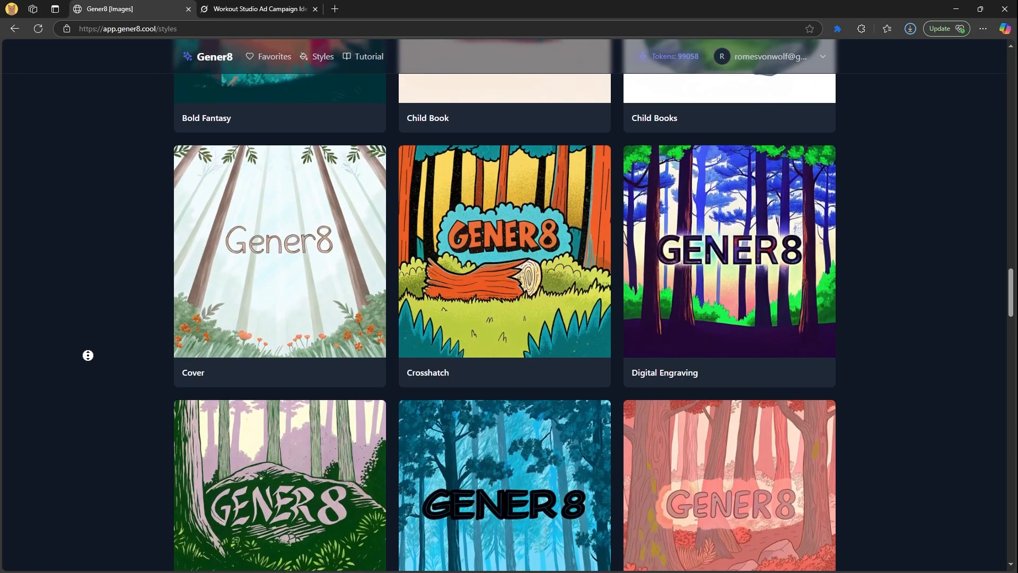
key("Home")
left_click(225, 63)
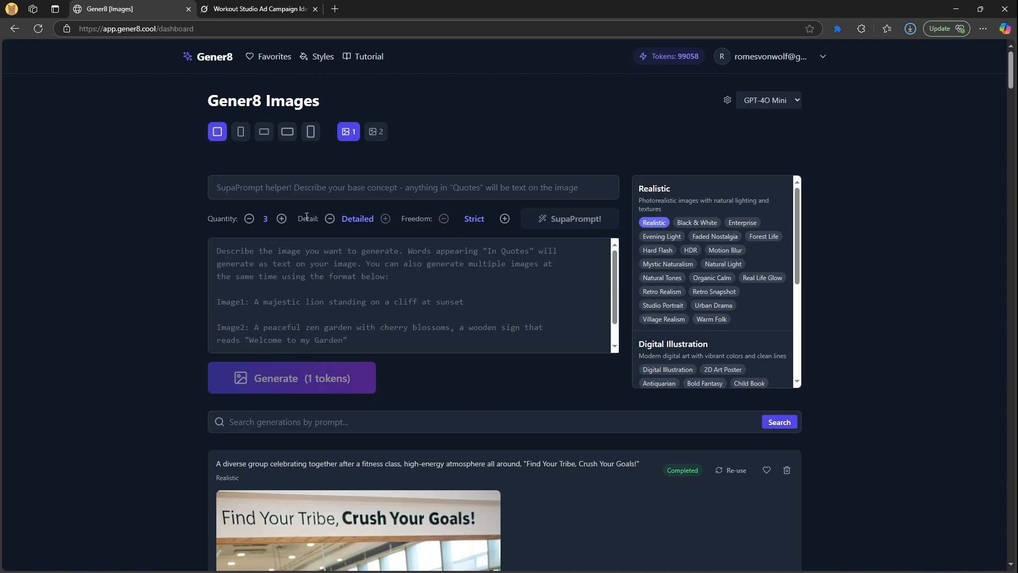
Set Quantity to 8 and enter the draft concept '"Cat Says Hello" in a green shirt walking'
left_click(282, 219)
left_click(281, 219)
left_click(256, 262)
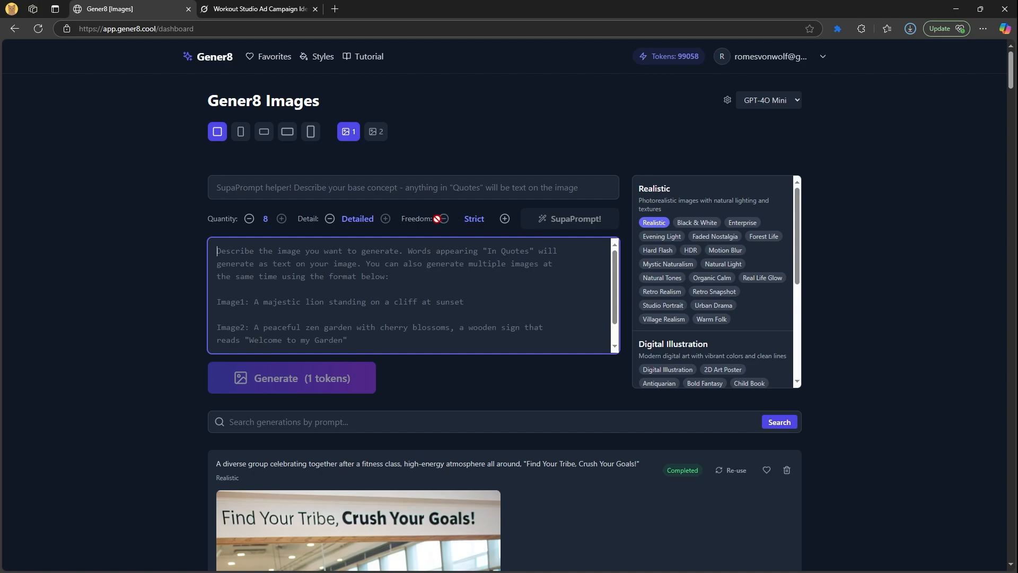
double_click(409, 222)
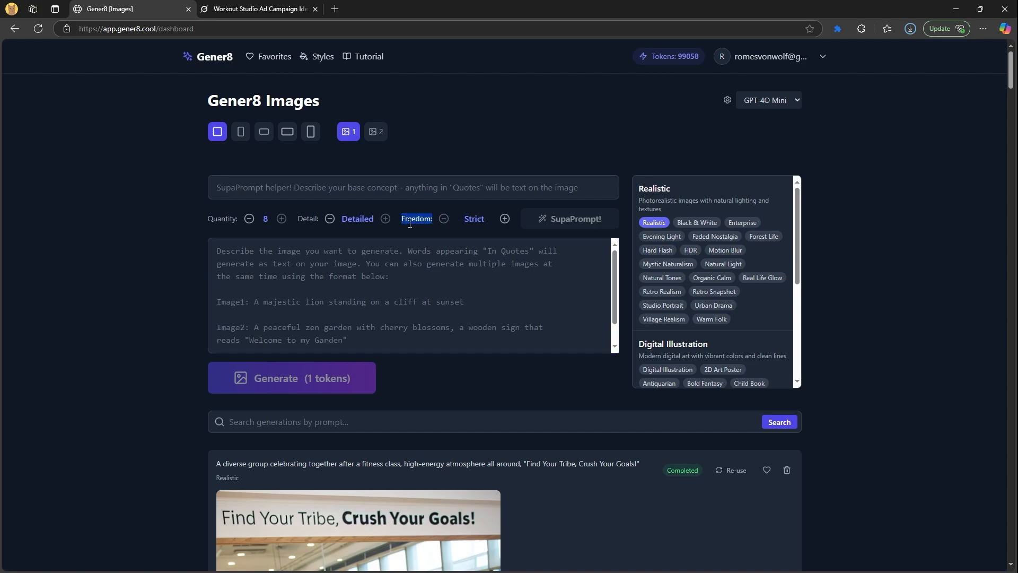
left_click(347, 192)
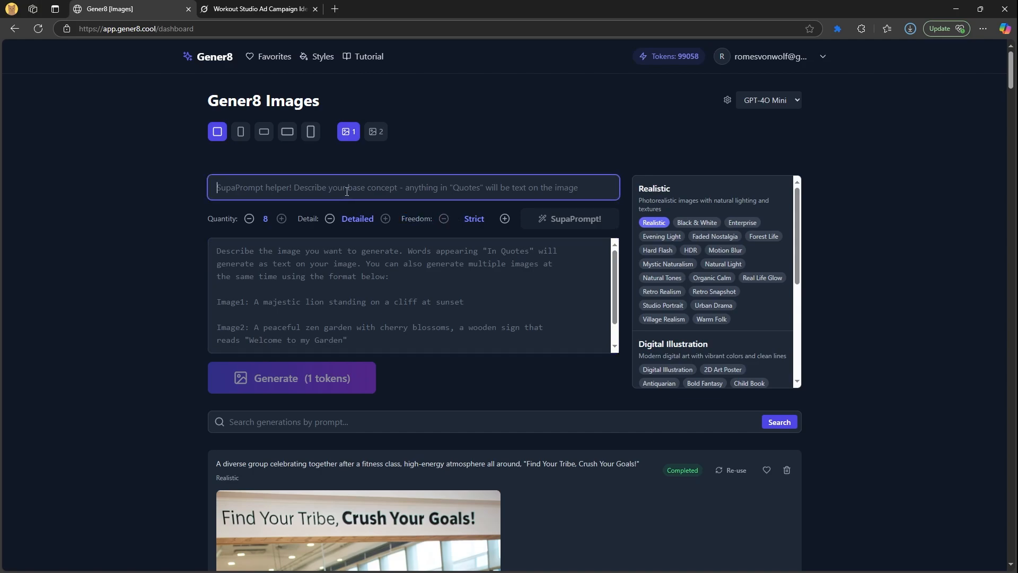
type("\"Cat ")
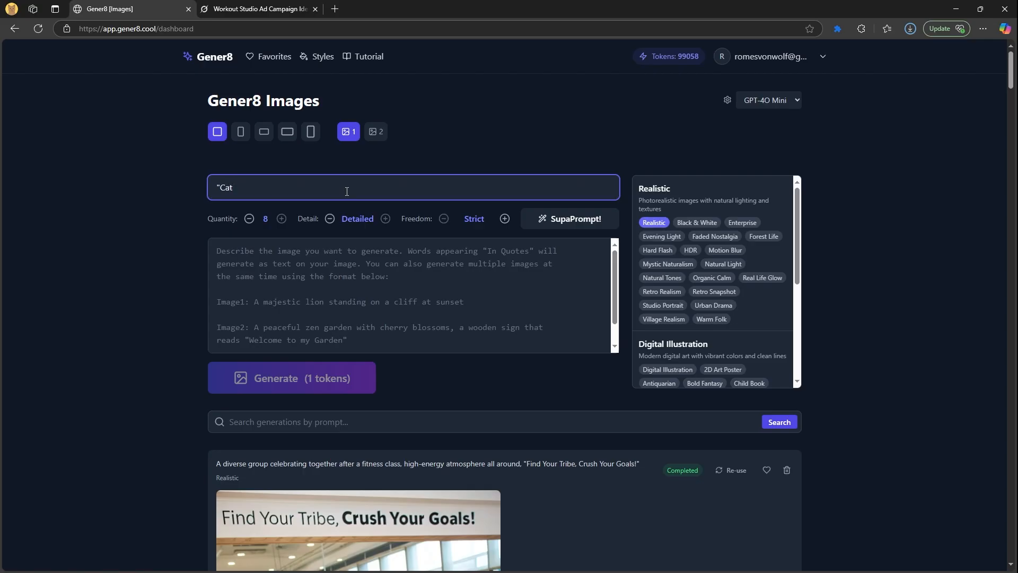
type("Says Hello\" in a green shirt walking")
left_click_drag(374, 188, 215, 189)
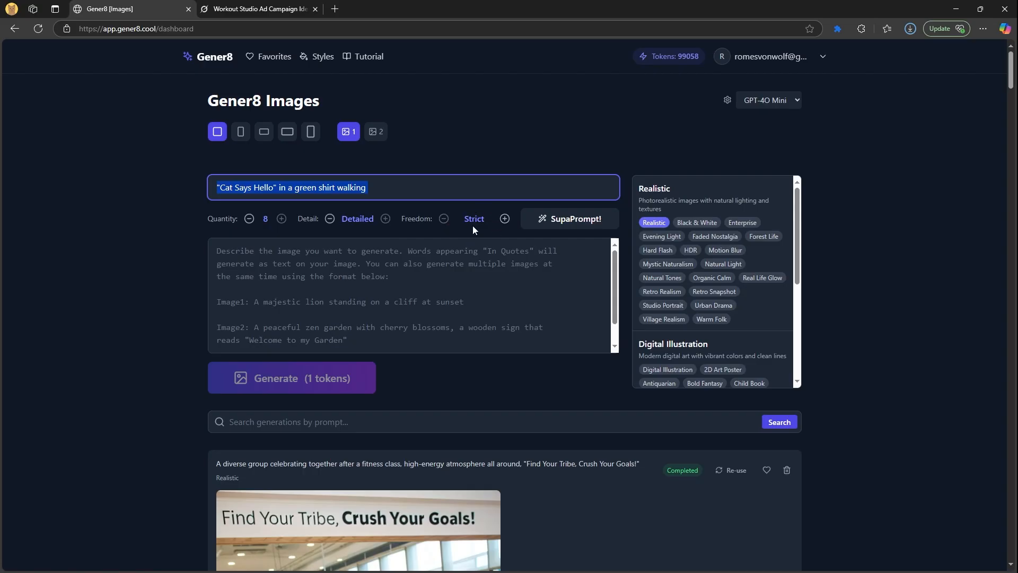
Set Freedom to Suggestive, change the concept to '"Crystal Healing Course"' and expand it with SupaPrompt
left_click(505, 222)
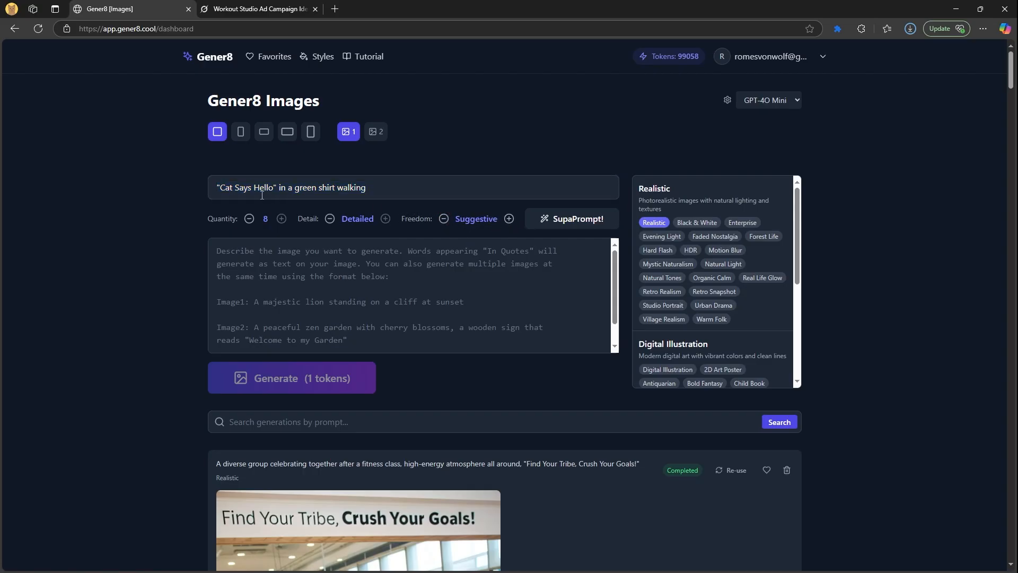
left_click(278, 192)
left_click(260, 186)
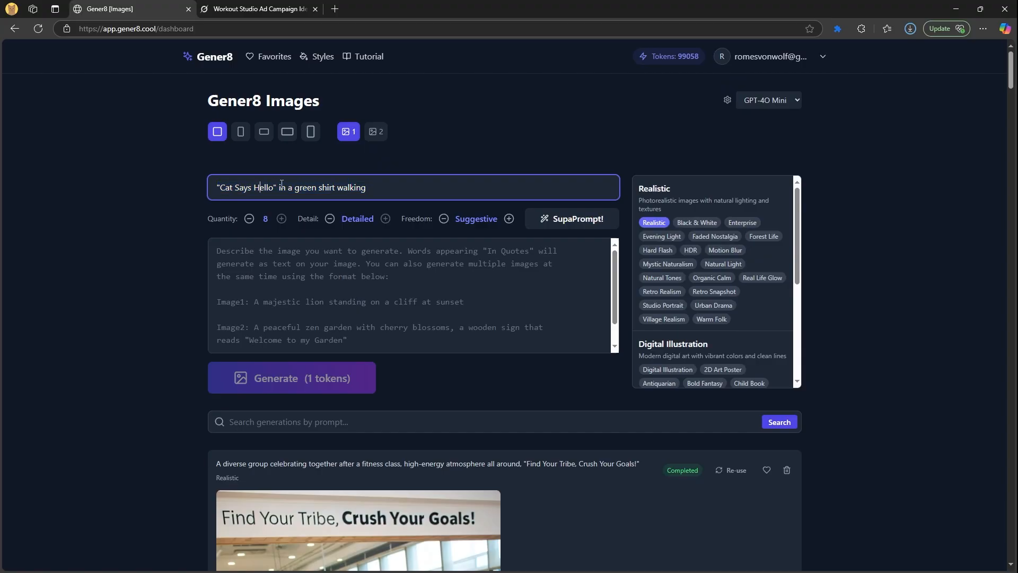
mouse_move(277, 189)
left_mouse_down()
mouse_move(204, 193)
mouse_move(272, 187)
left_mouse_up()
type("Crystal Healing ")
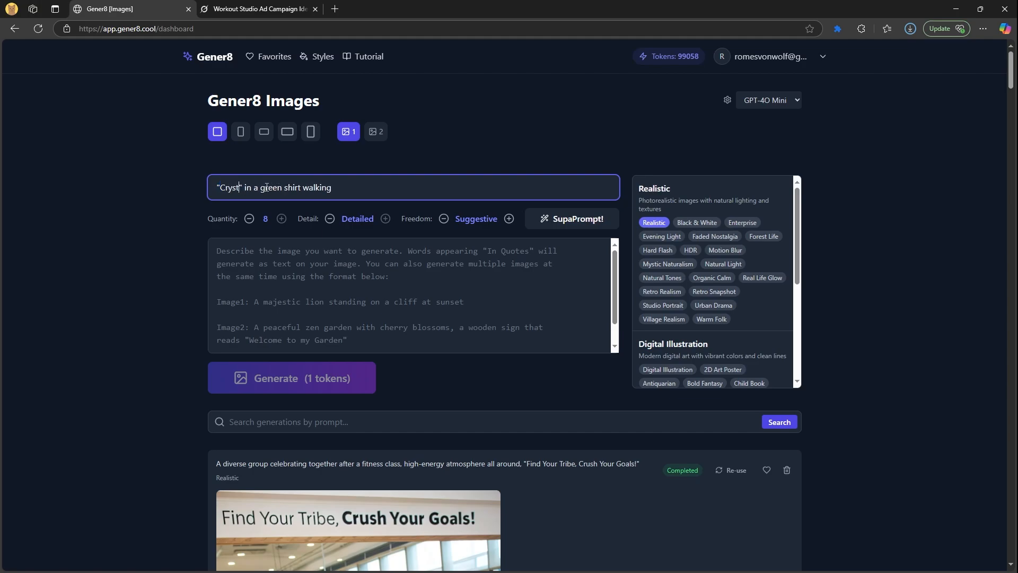
type("Course")
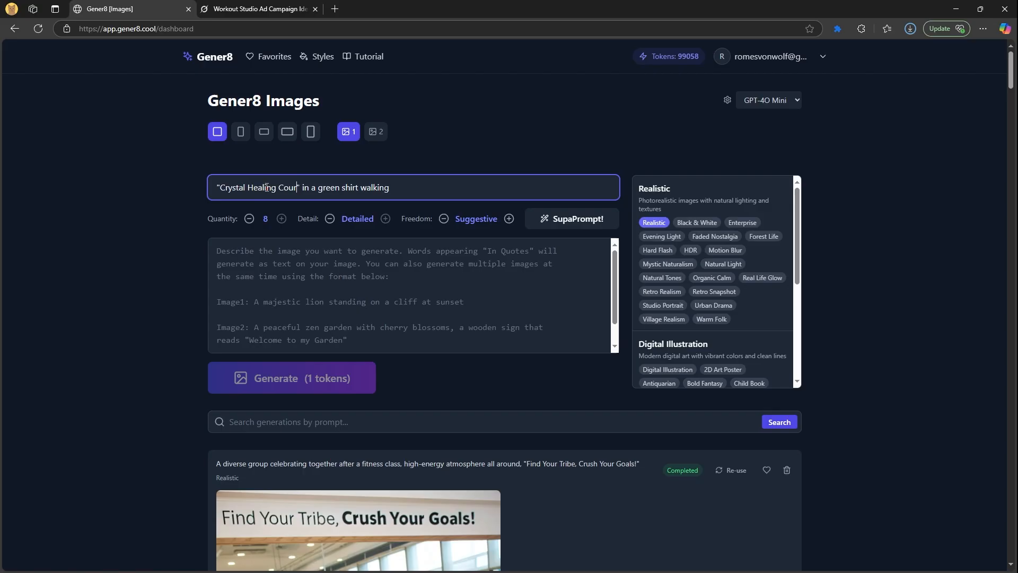
key("shift+End")
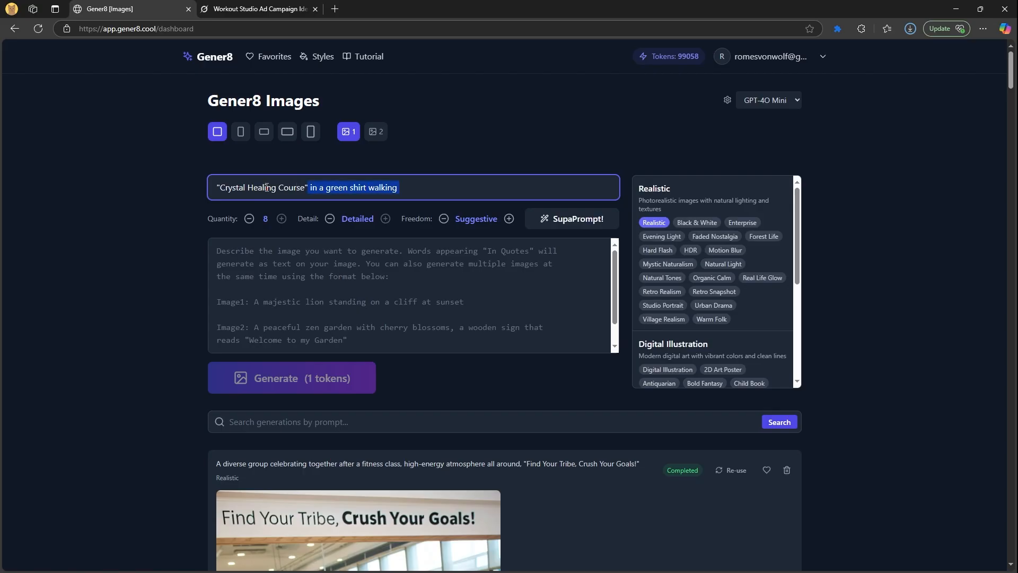
key("BackSpace")
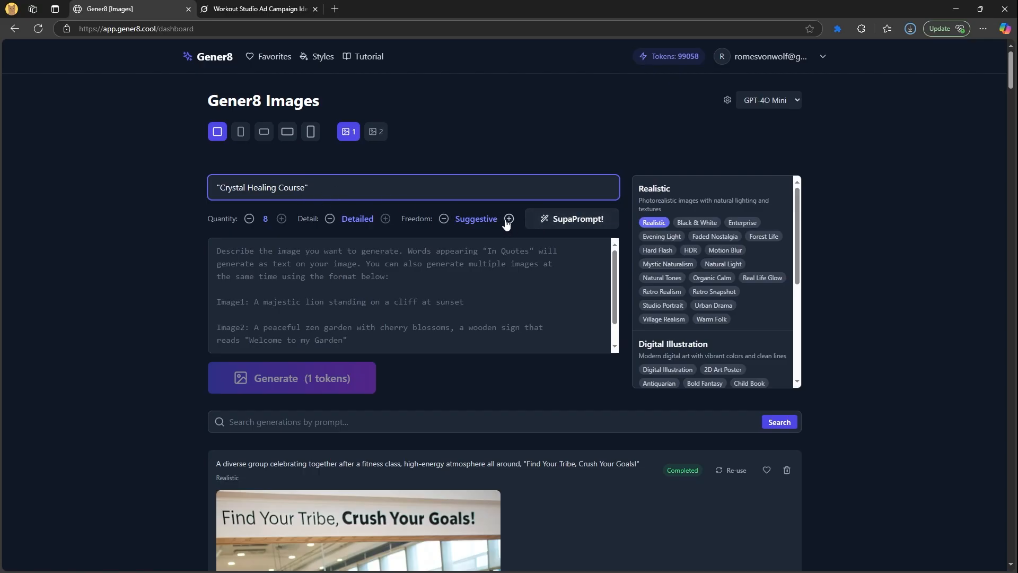
left_click(580, 219)
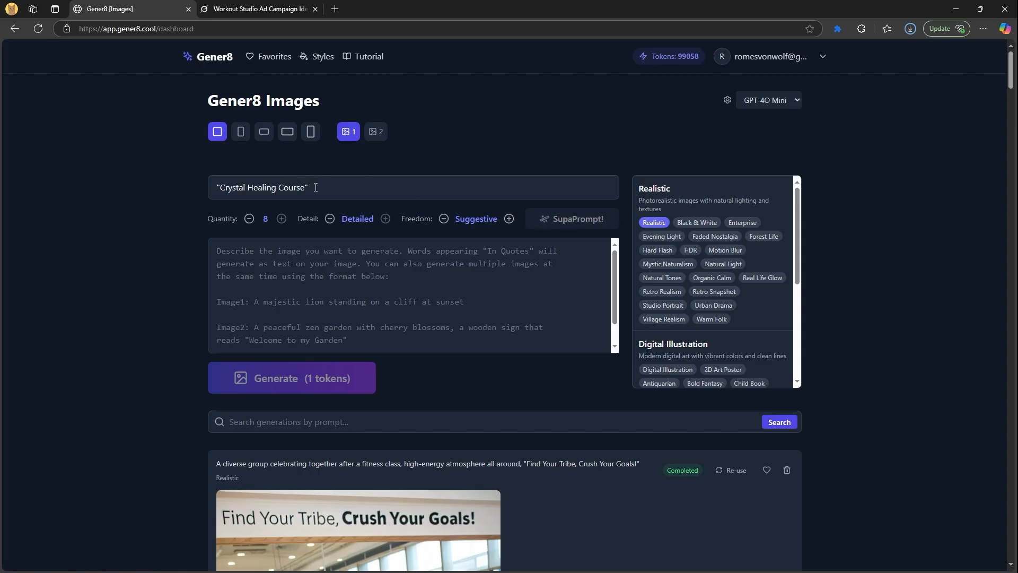
left_click_drag(314, 187, 217, 188)
Start the 8-token generation of the Crystal Healing Course ads from the expanded prompts
left_click(223, 187)
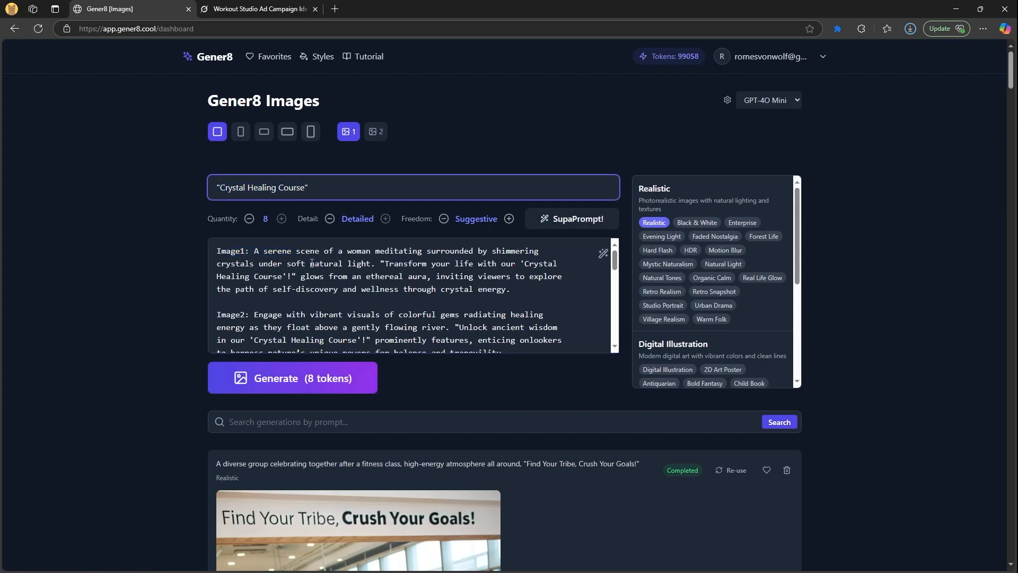
left_click_drag(382, 262, 539, 264)
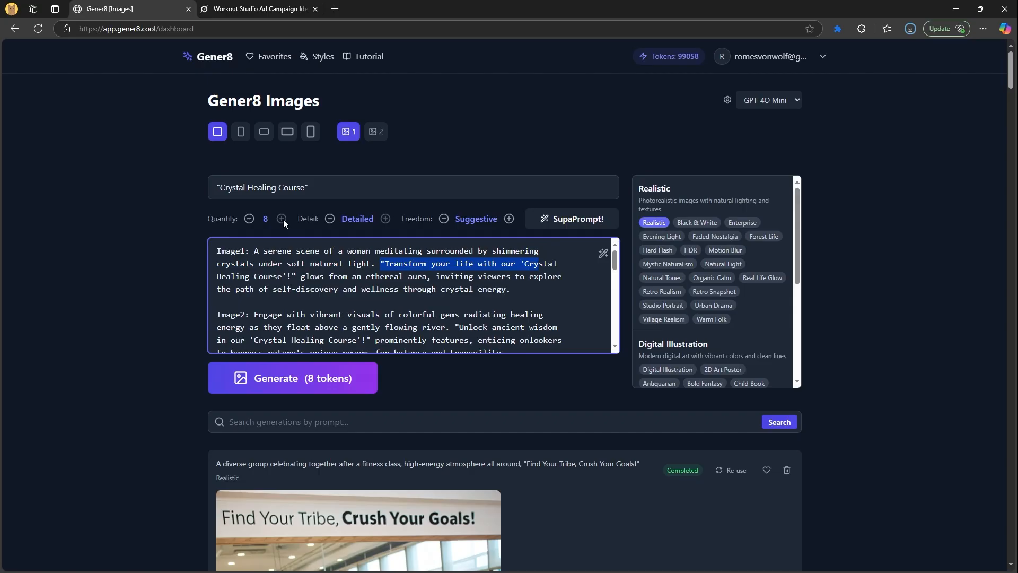
left_click_drag(310, 189, 205, 226)
scroll(326, 293, "down", 1)
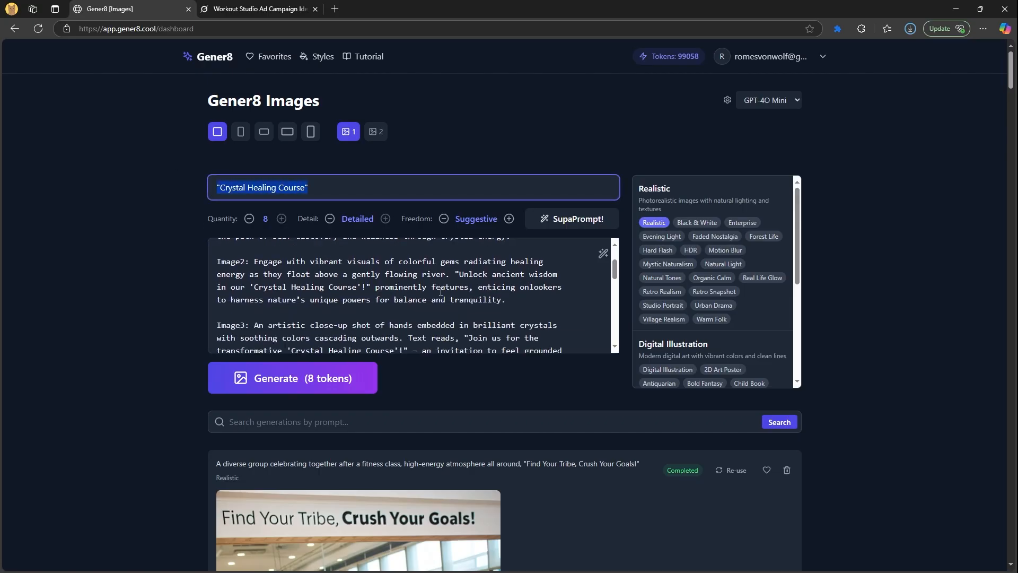
left_click(327, 379)
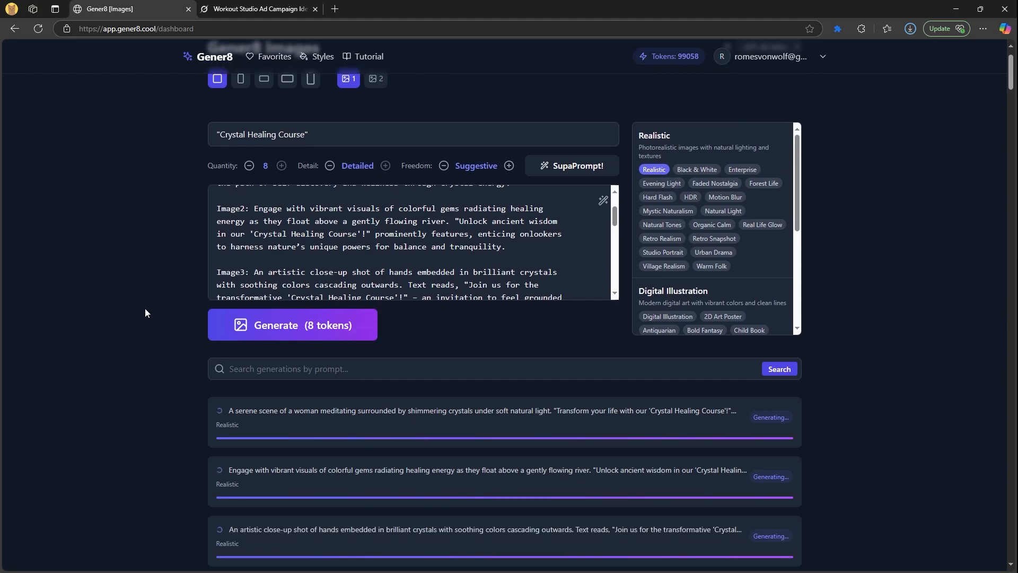
Try the creative freedom levels Strict, Suggestive and Extreme for the Crystal Healing prompt
triple_click(313, 189)
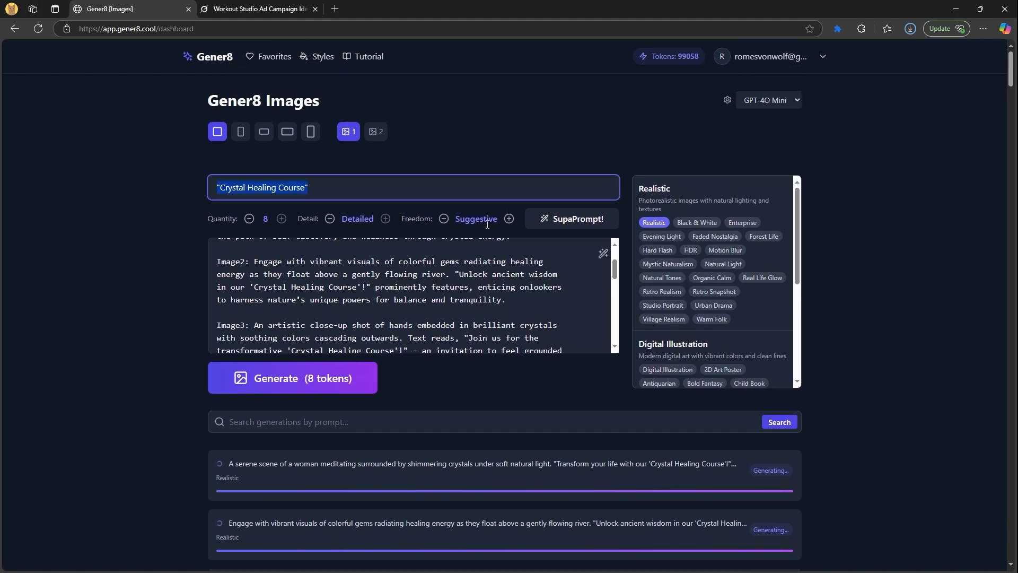
left_click(445, 219)
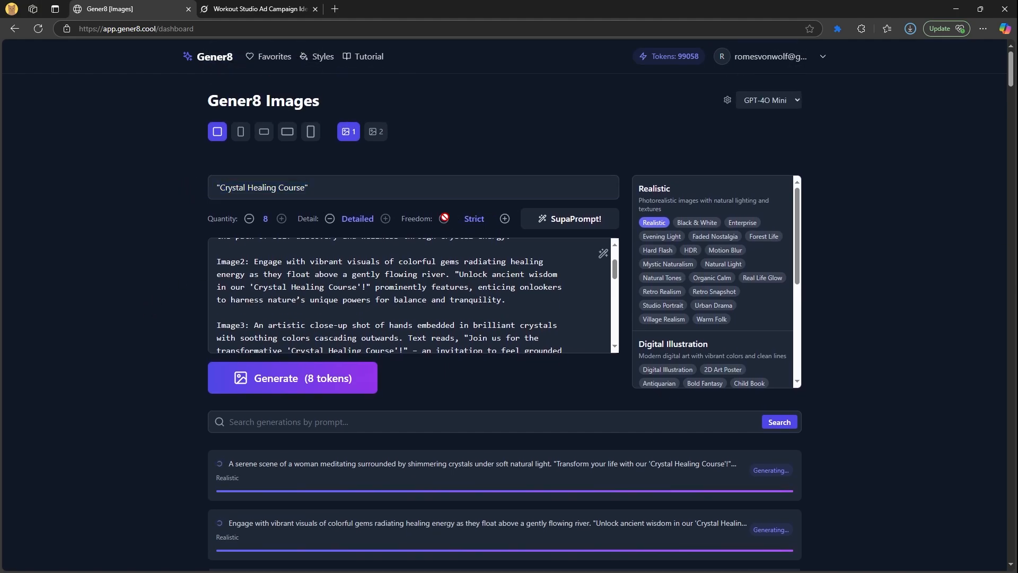
left_click(325, 188)
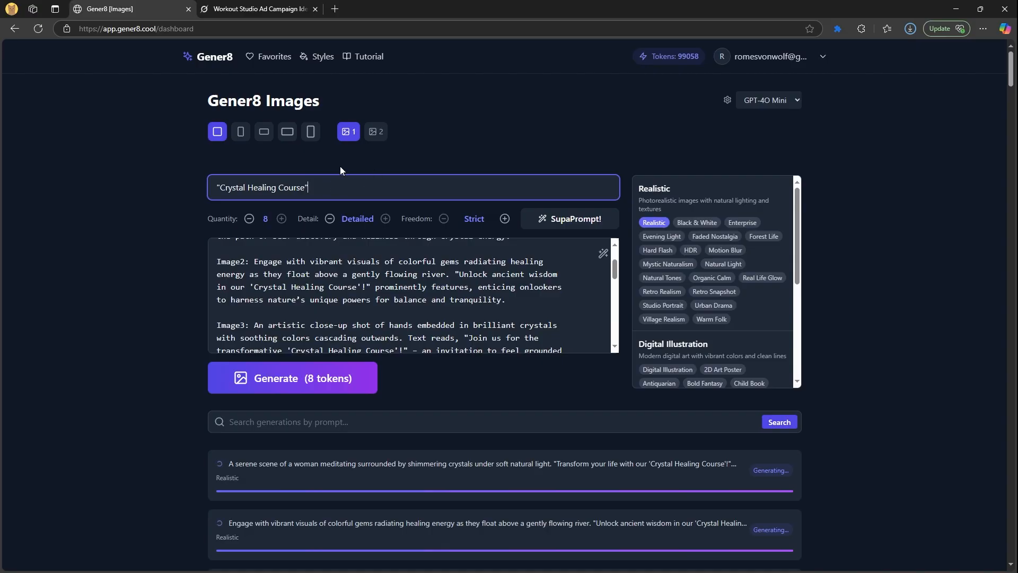
left_click(505, 218)
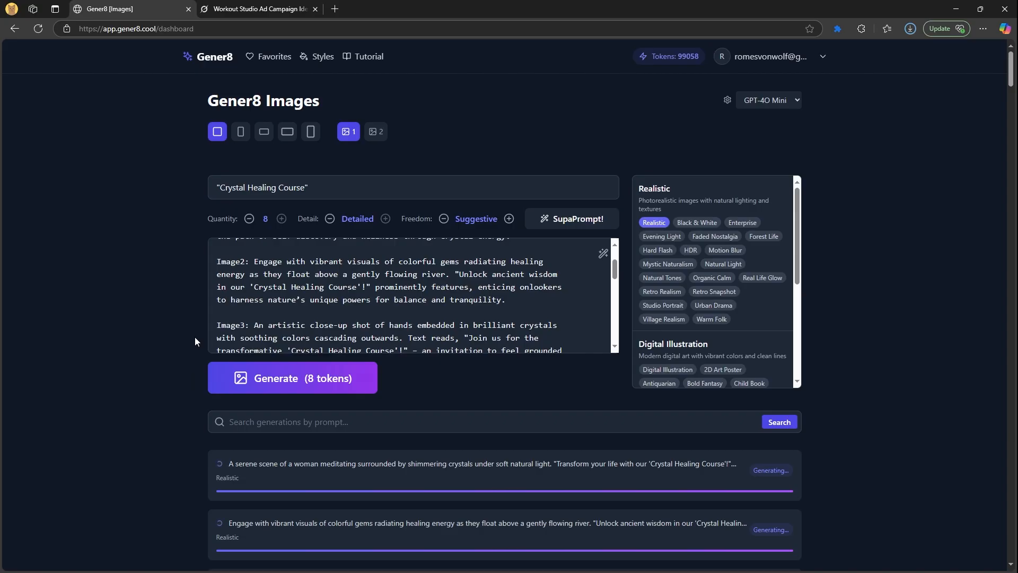
left_click(506, 219)
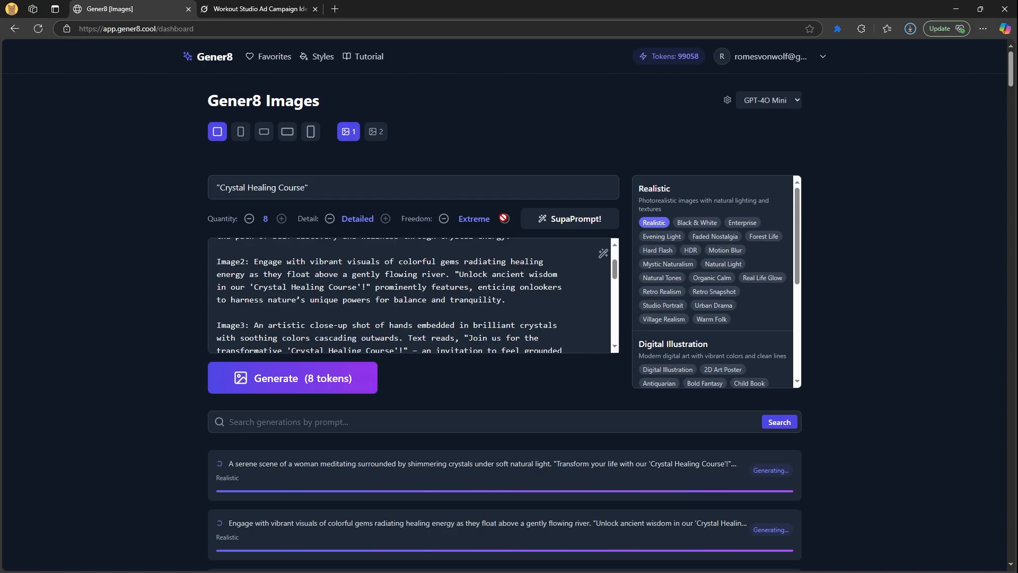
left_click(445, 219)
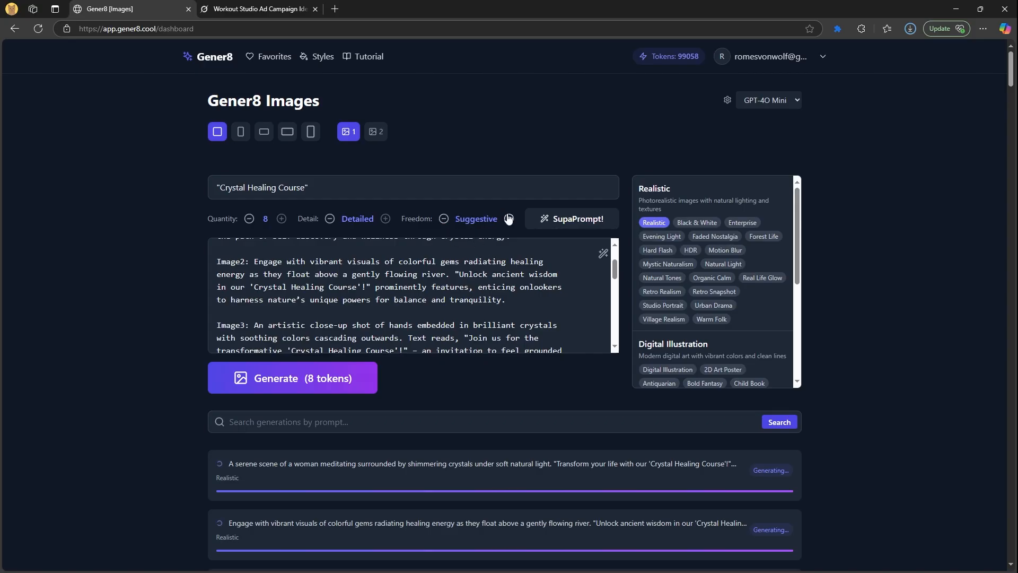
left_click(504, 218)
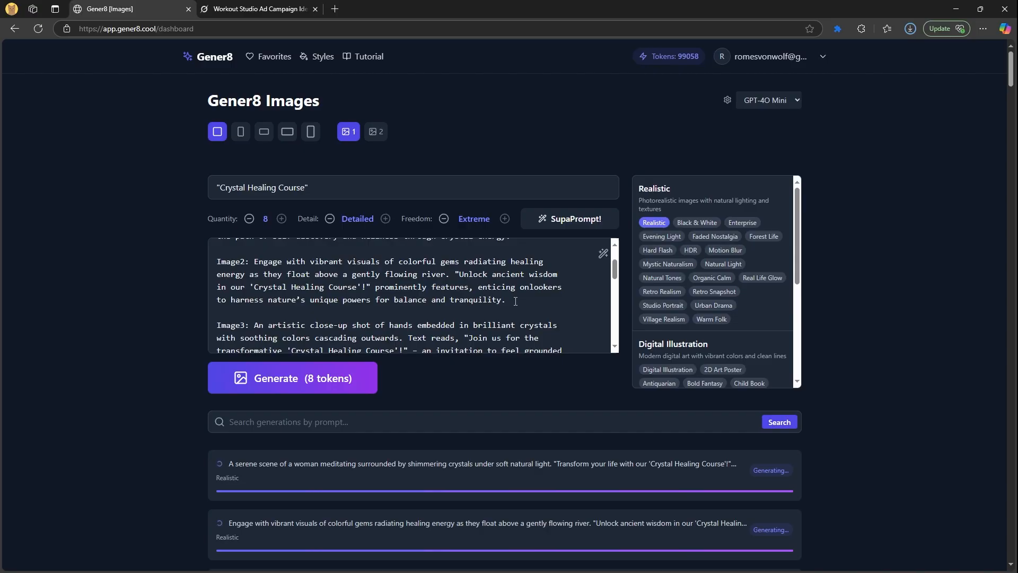
left_click_drag(512, 300, 398, 287)
scroll(476, 269, "up", 1)
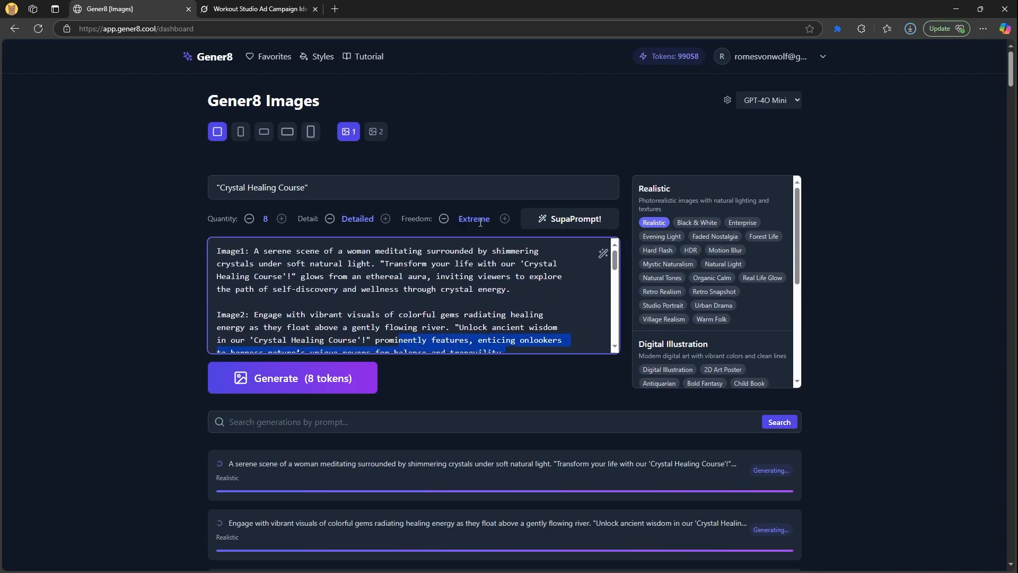
Step freedom down to Strict and back up, leaving it on Extreme
left_click(443, 219)
left_click(444, 218)
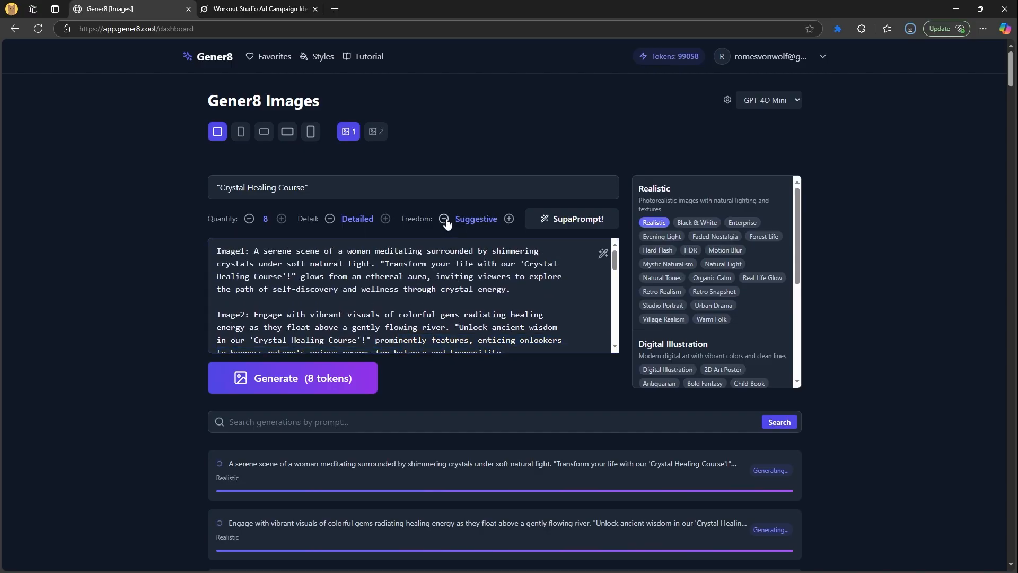
left_click(504, 219)
left_click(504, 219)
double_click(475, 222)
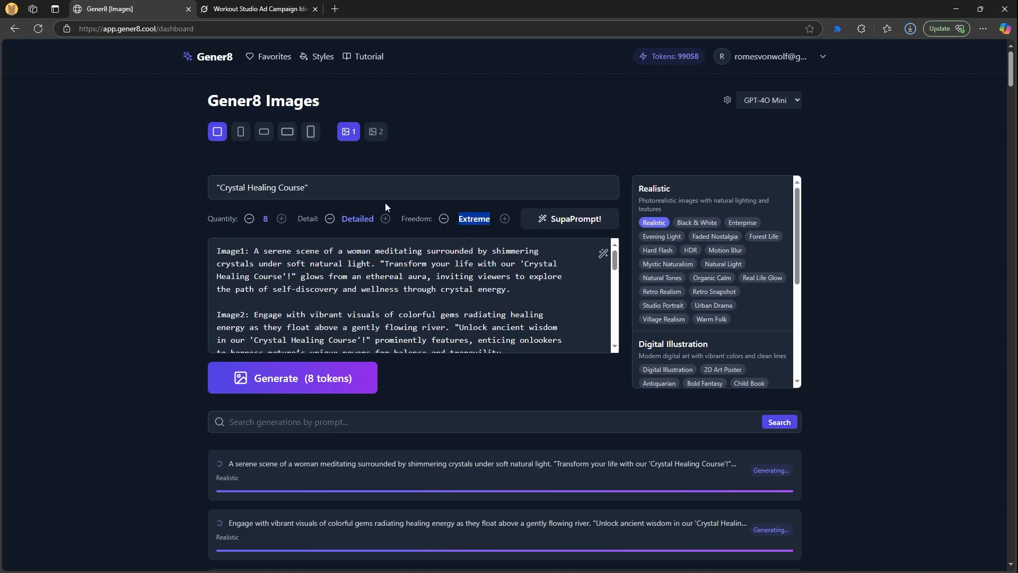
Rewrite the Crystal Healing image descriptions with SupaPrompt and set Detail to Detailed
triple_click(331, 191)
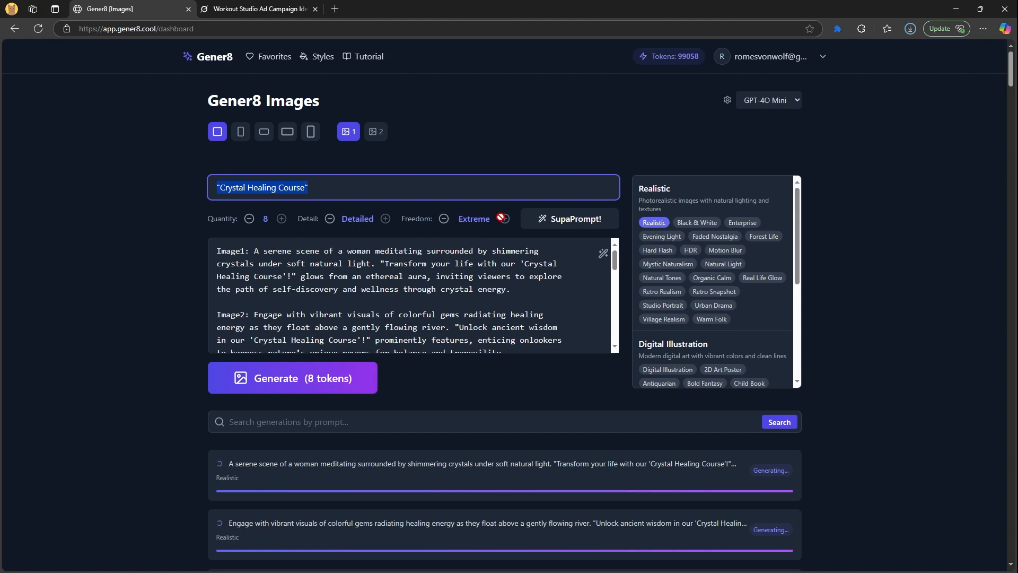
left_click(321, 217)
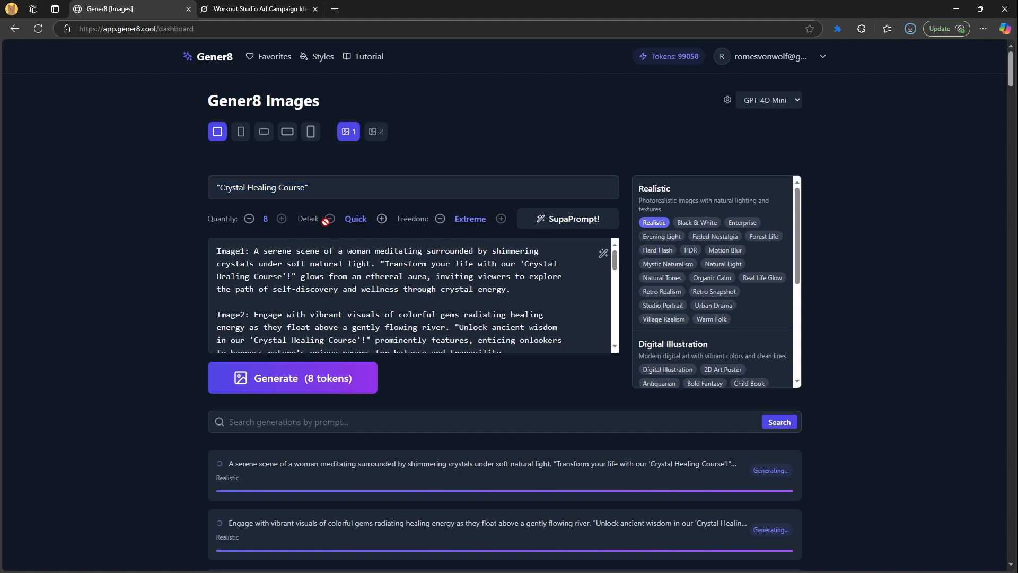
left_click(330, 219)
scroll(398, 269, "down", 2)
scroll(399, 268, "up", 2)
triple_click(581, 252)
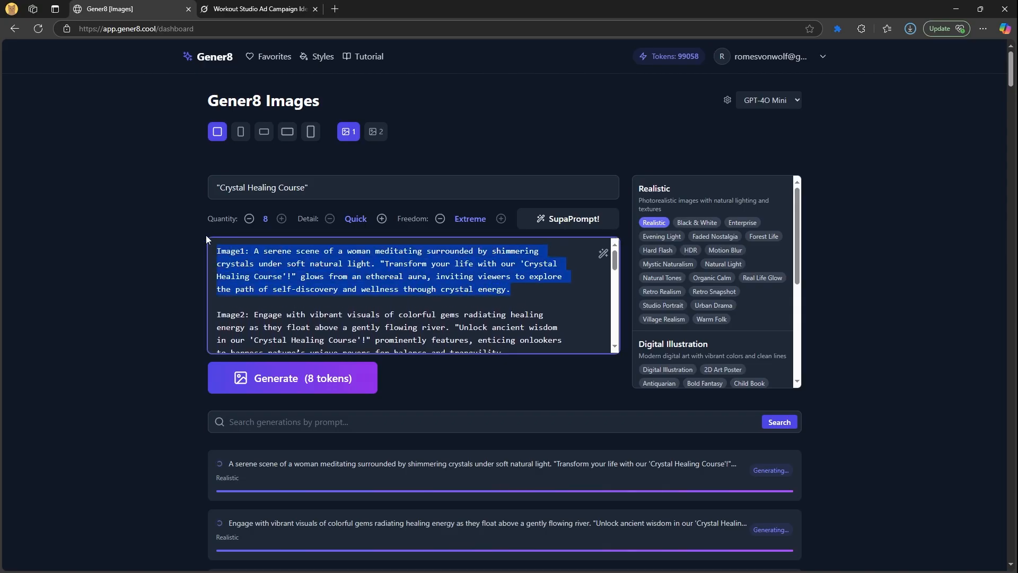
left_click(578, 218)
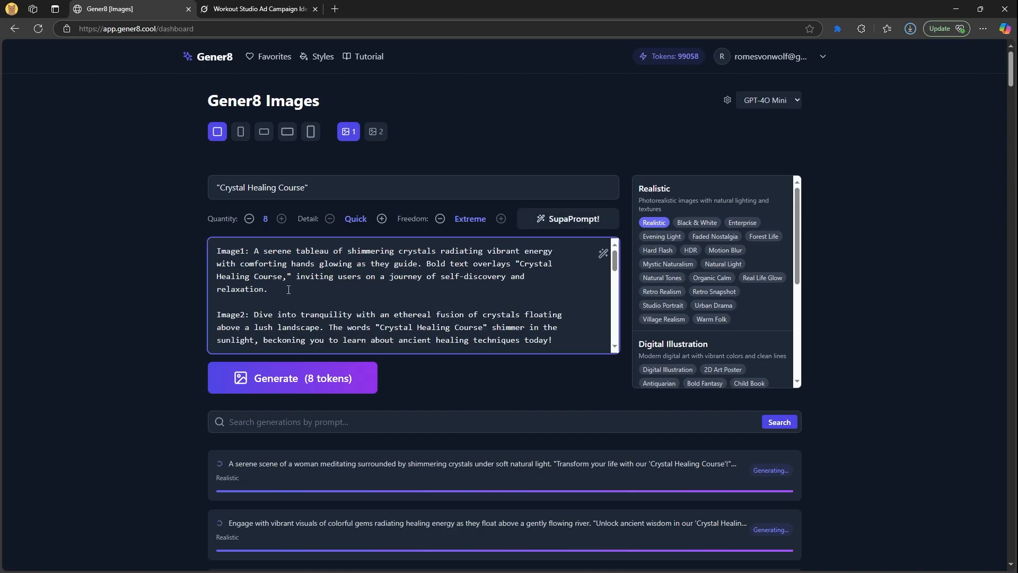
scroll(343, 297, "down", 1)
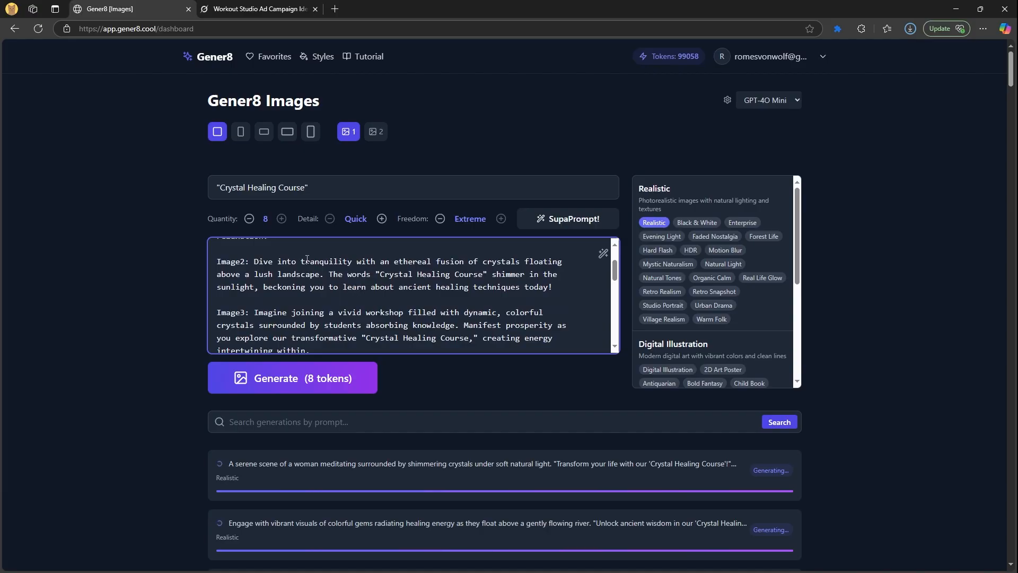
left_click_drag(254, 262, 333, 277)
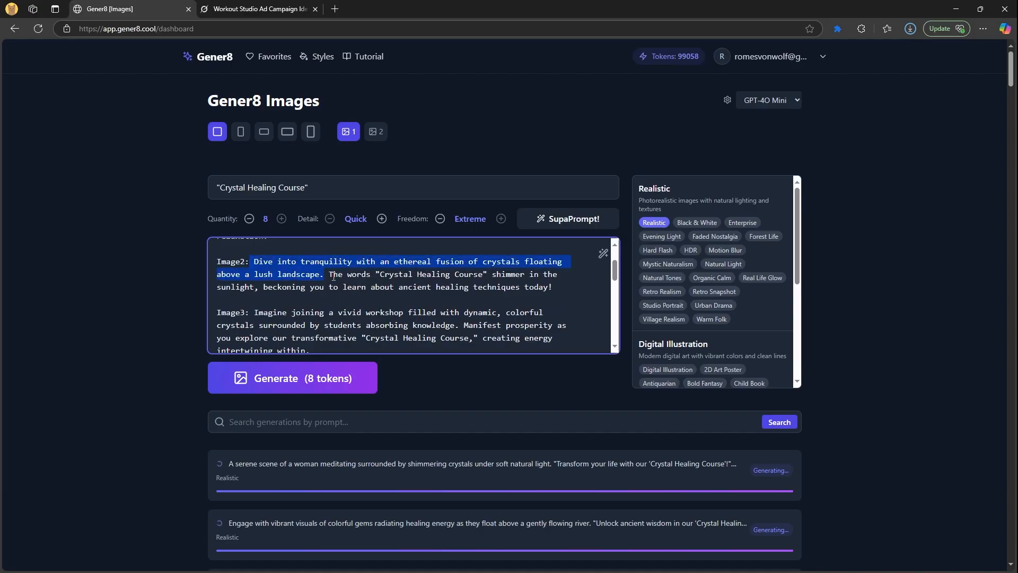
left_click(381, 218)
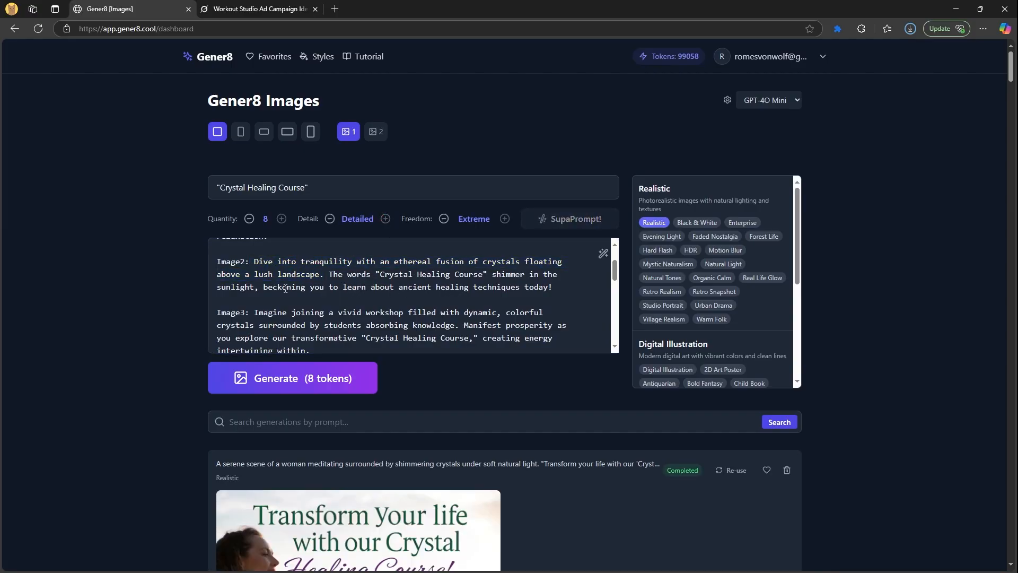
scroll(136, 279, "down", 8)
scroll(138, 279, "down", 8)
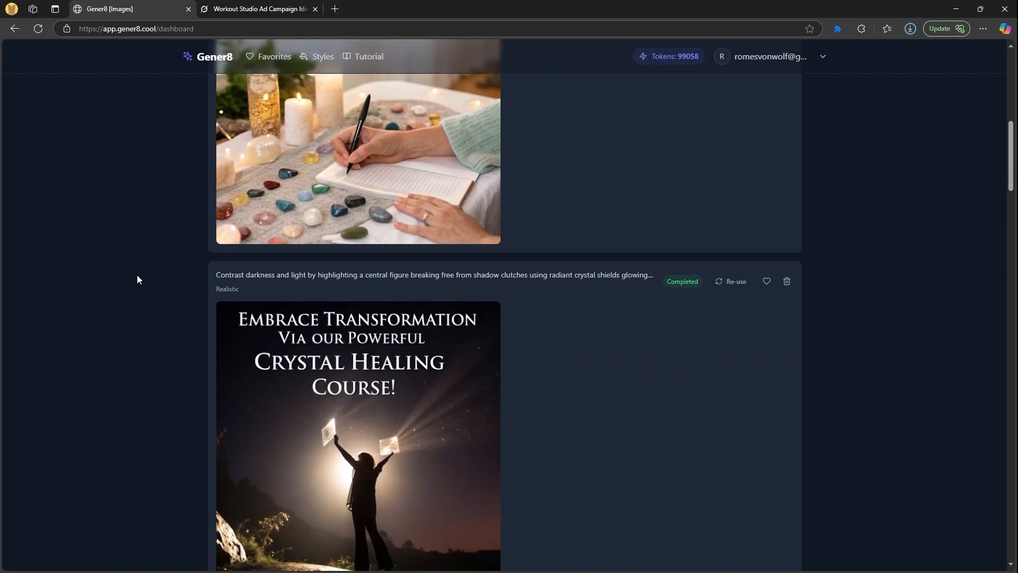
scroll(138, 280, "down", 8)
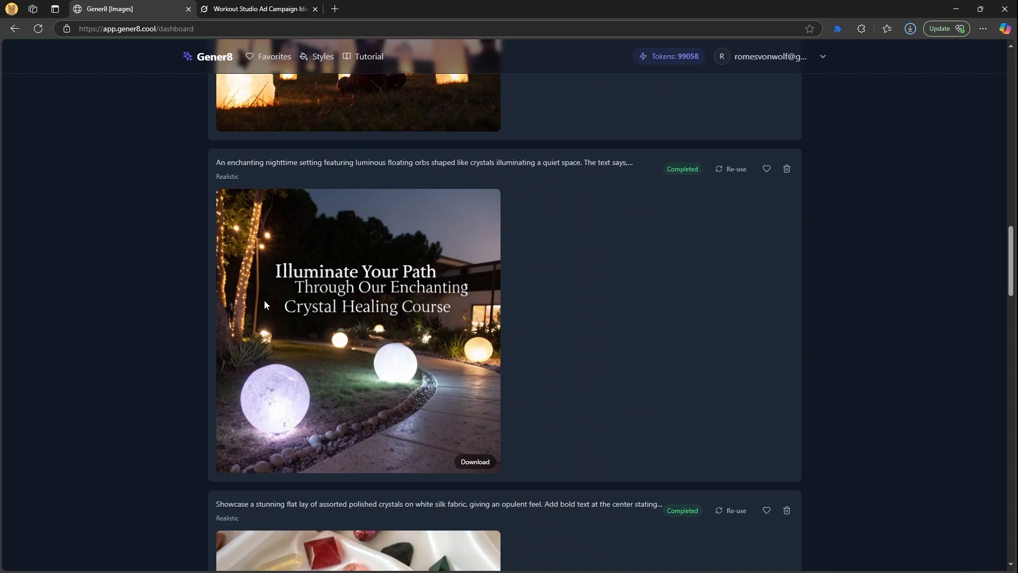
scroll(188, 312, "down", 6)
scroll(178, 325, "down", 9)
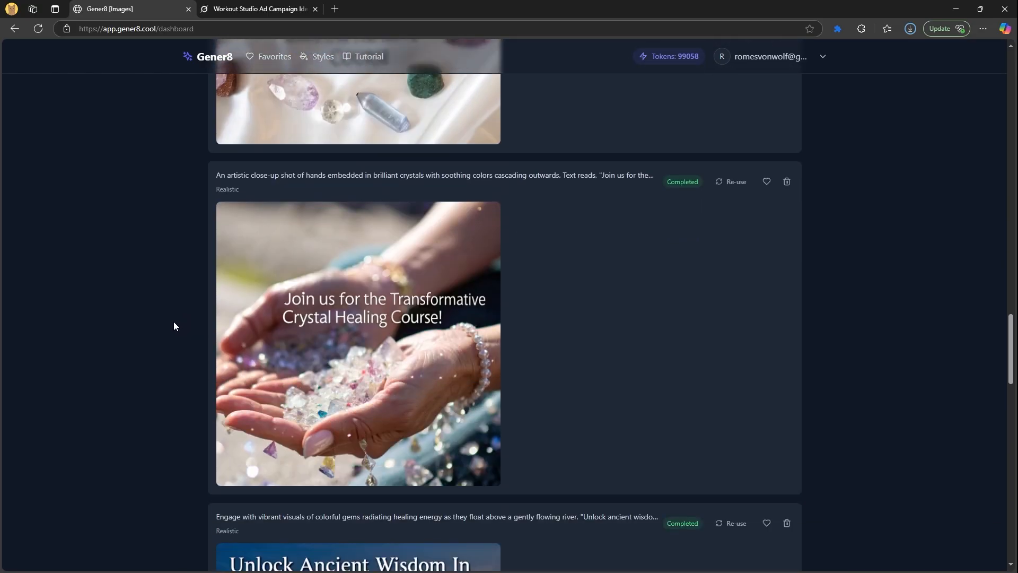
scroll(184, 330, "down", 11)
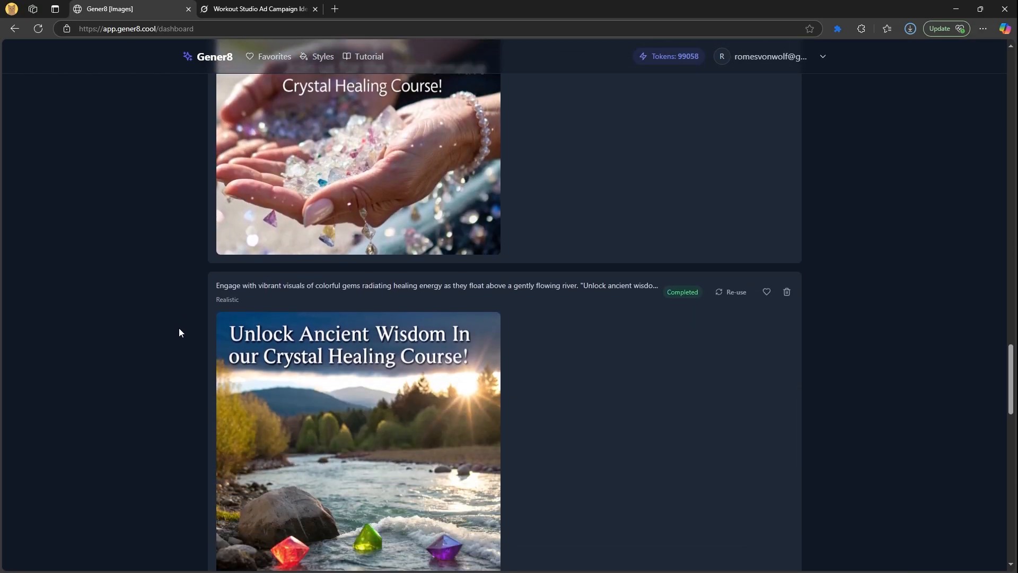
scroll(179, 324, "down", 3)
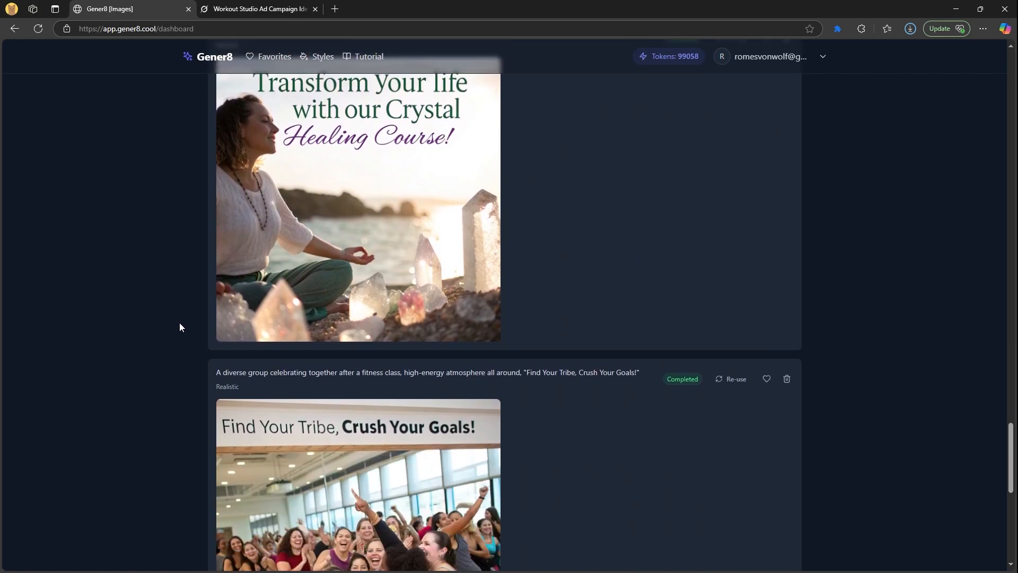
scroll(180, 320, "up", 4)
middle_click(163, 380)
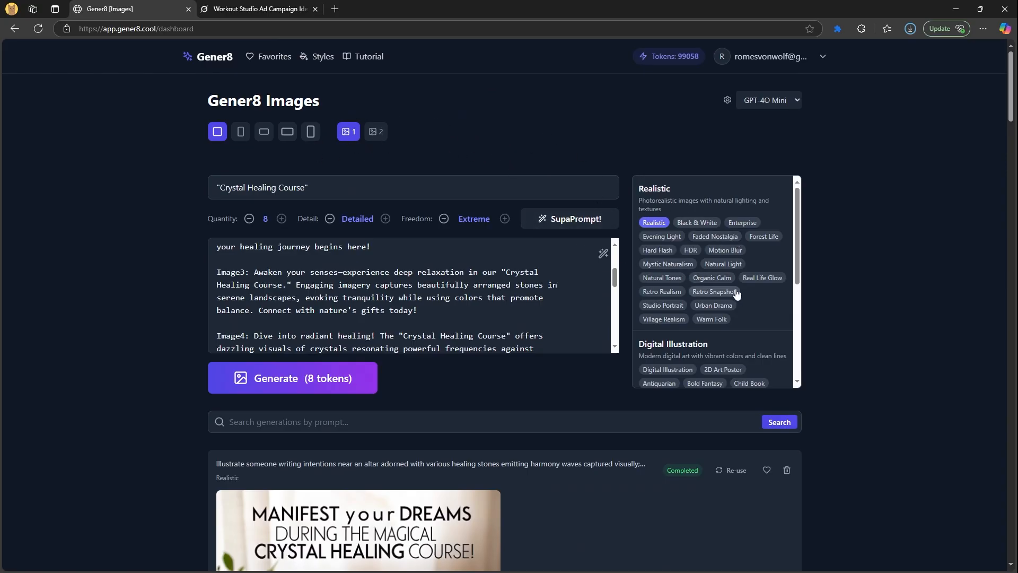
scroll(733, 293, "down", 1)
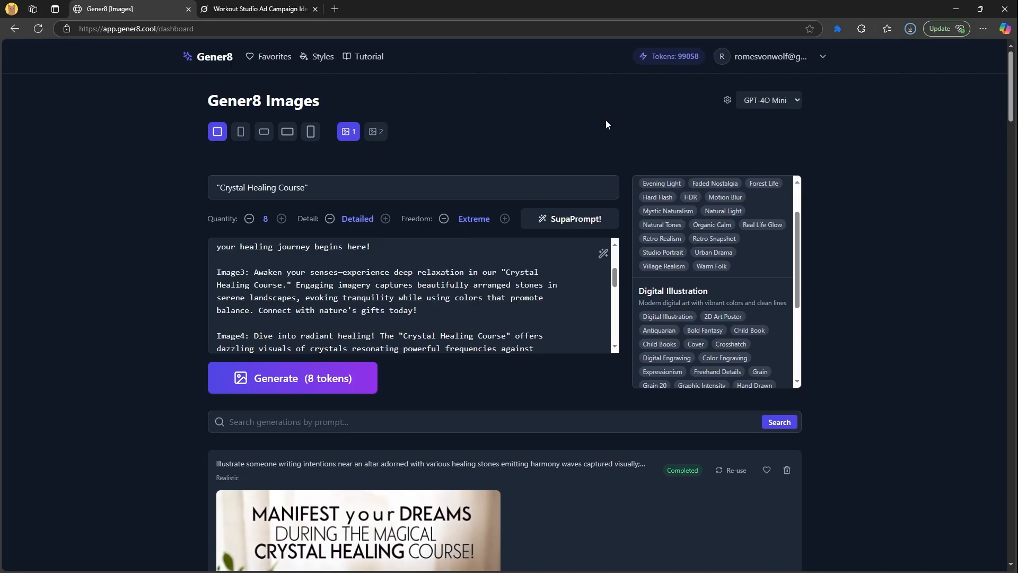